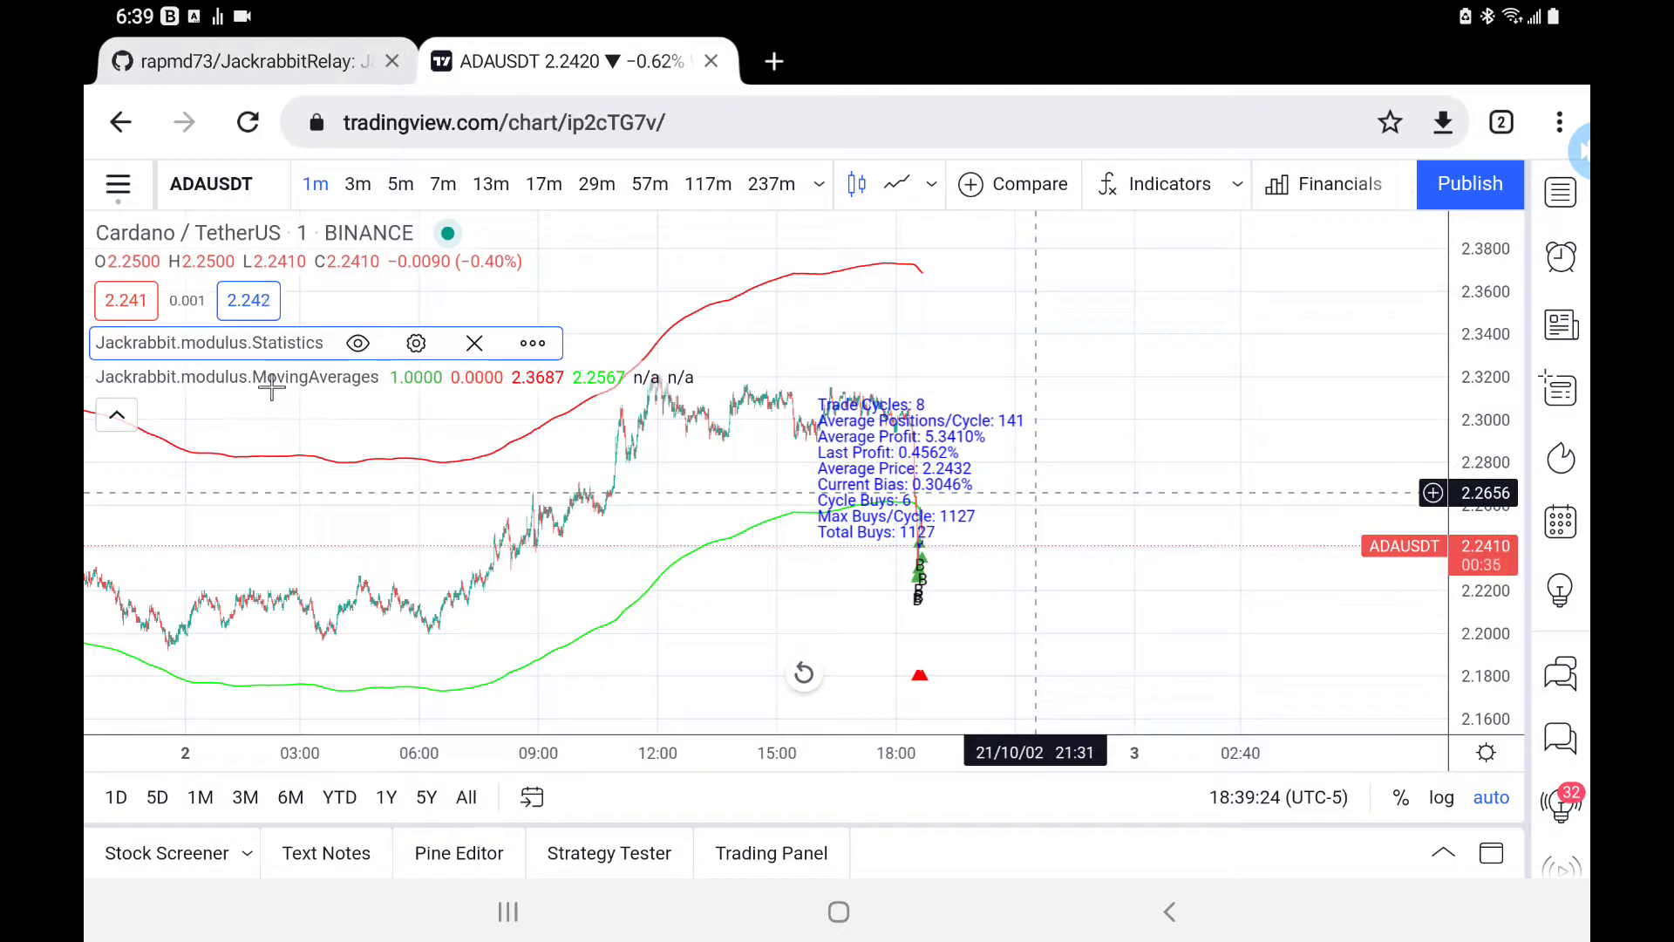
- Review the input settings of the Jackrabbit.modulus.MovingAverages indicator on the ADAUSDT chart, including its line lengths and multipliers
click(267, 377)
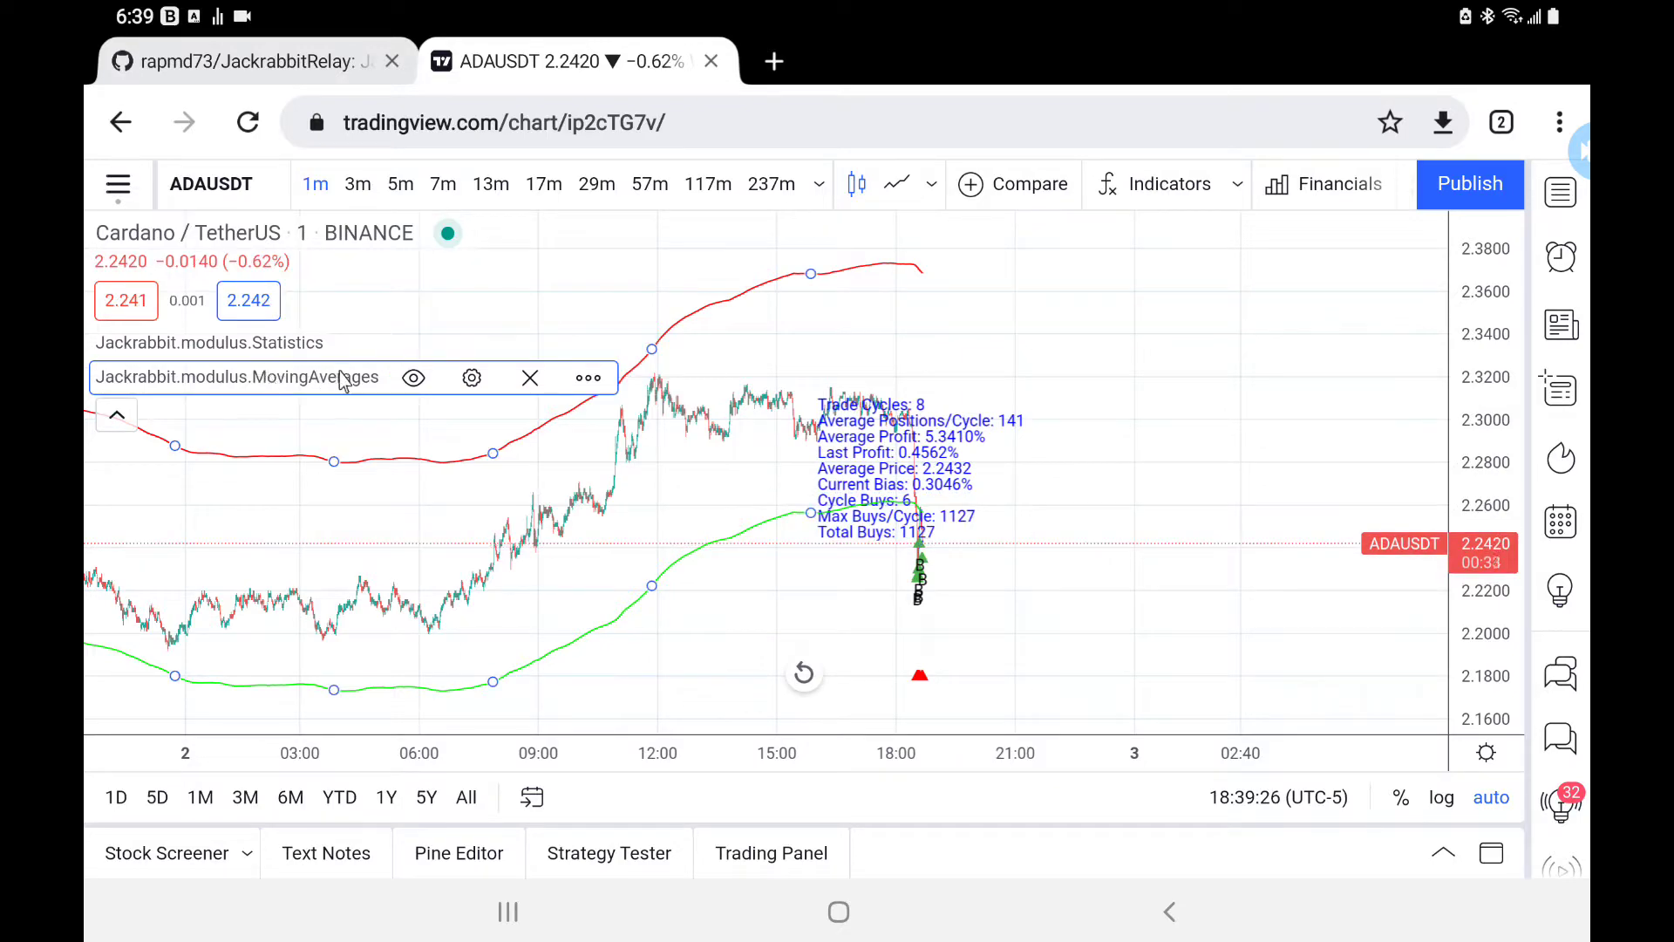
click(468, 377)
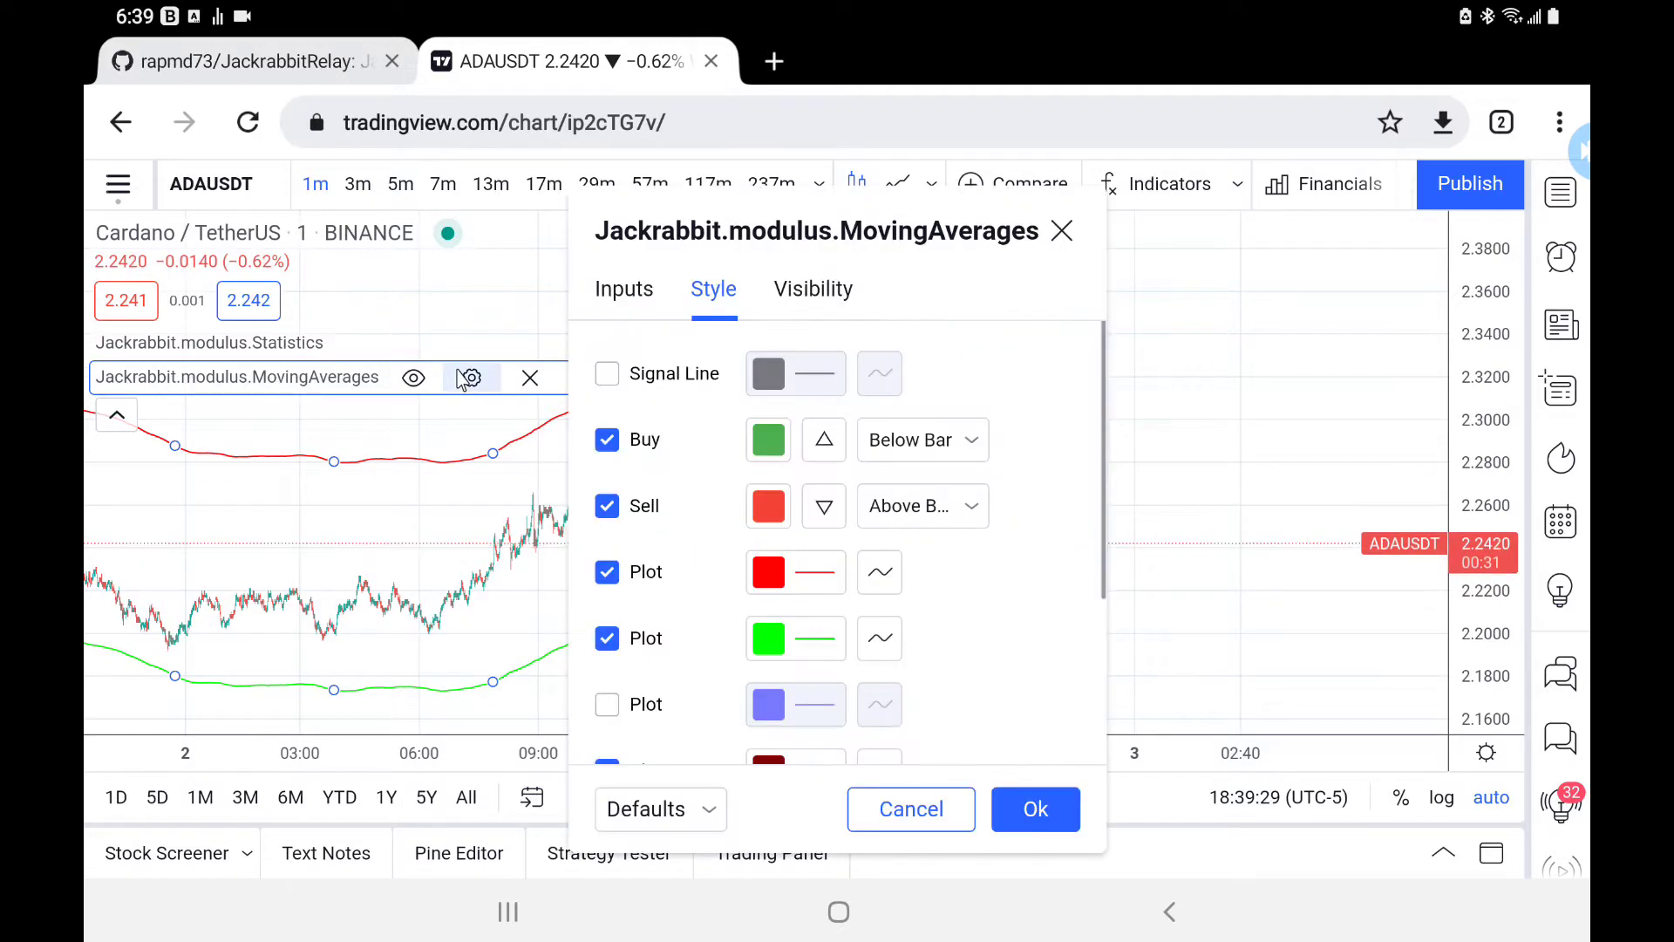
click(641, 289)
drag(693, 227, 1108, 189)
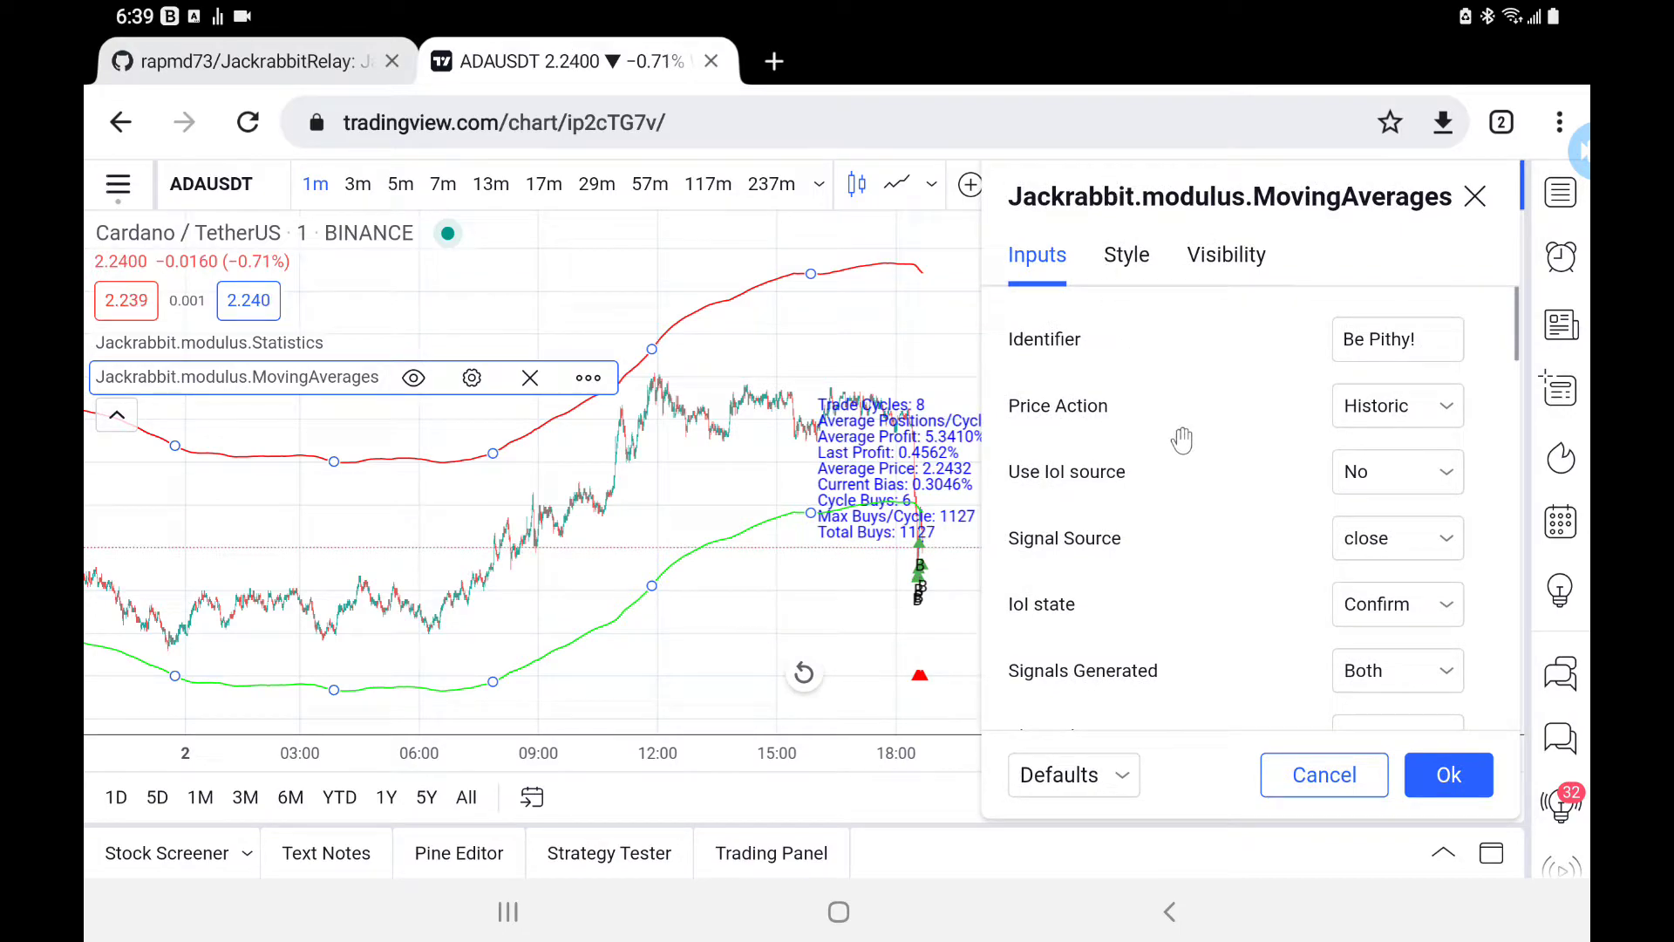
scroll(1181, 441, down, 5)
scroll(1182, 441, down, 3)
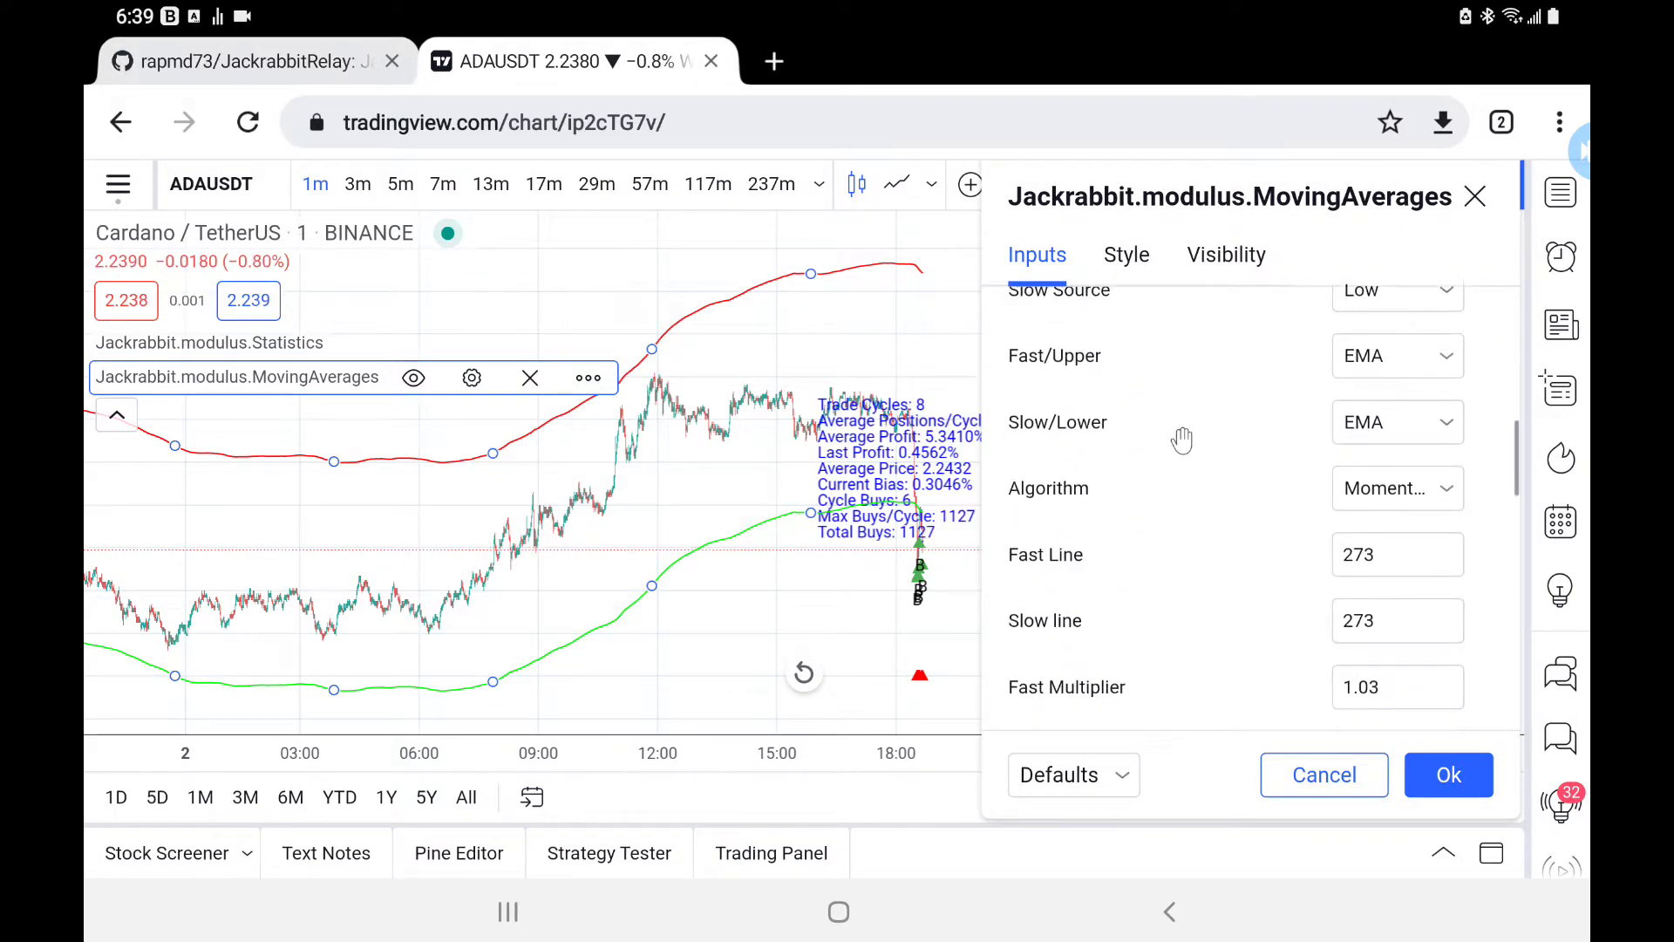
scroll(1182, 440, down, 3)
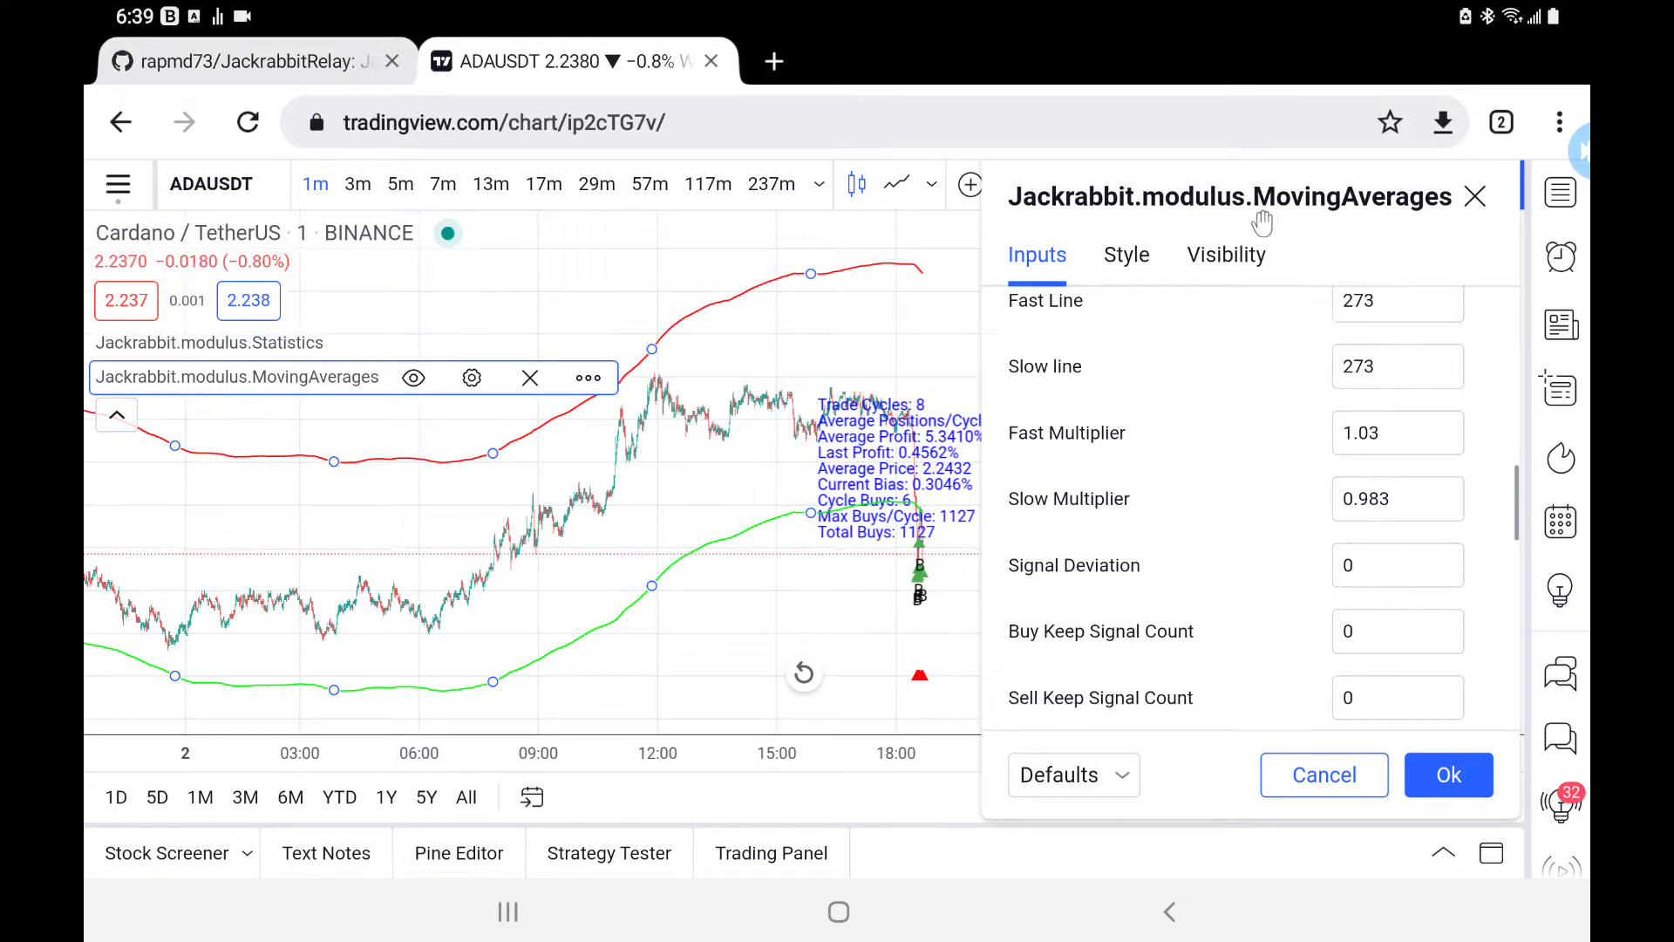
drag(1243, 194, 1294, 199)
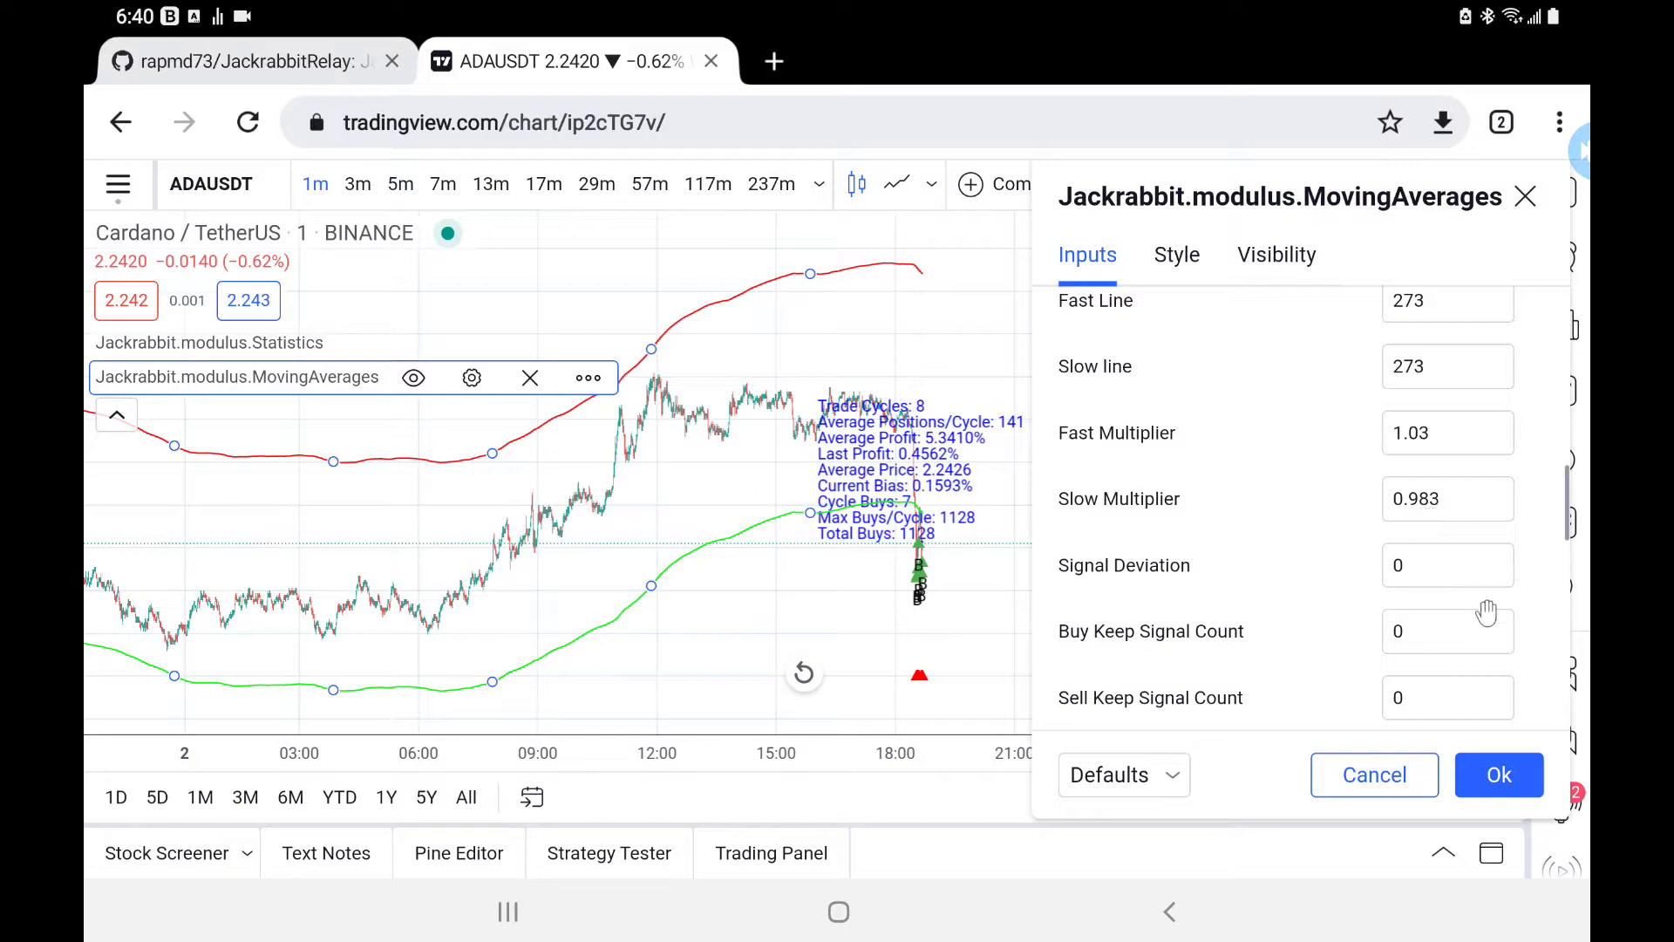
click(1499, 776)
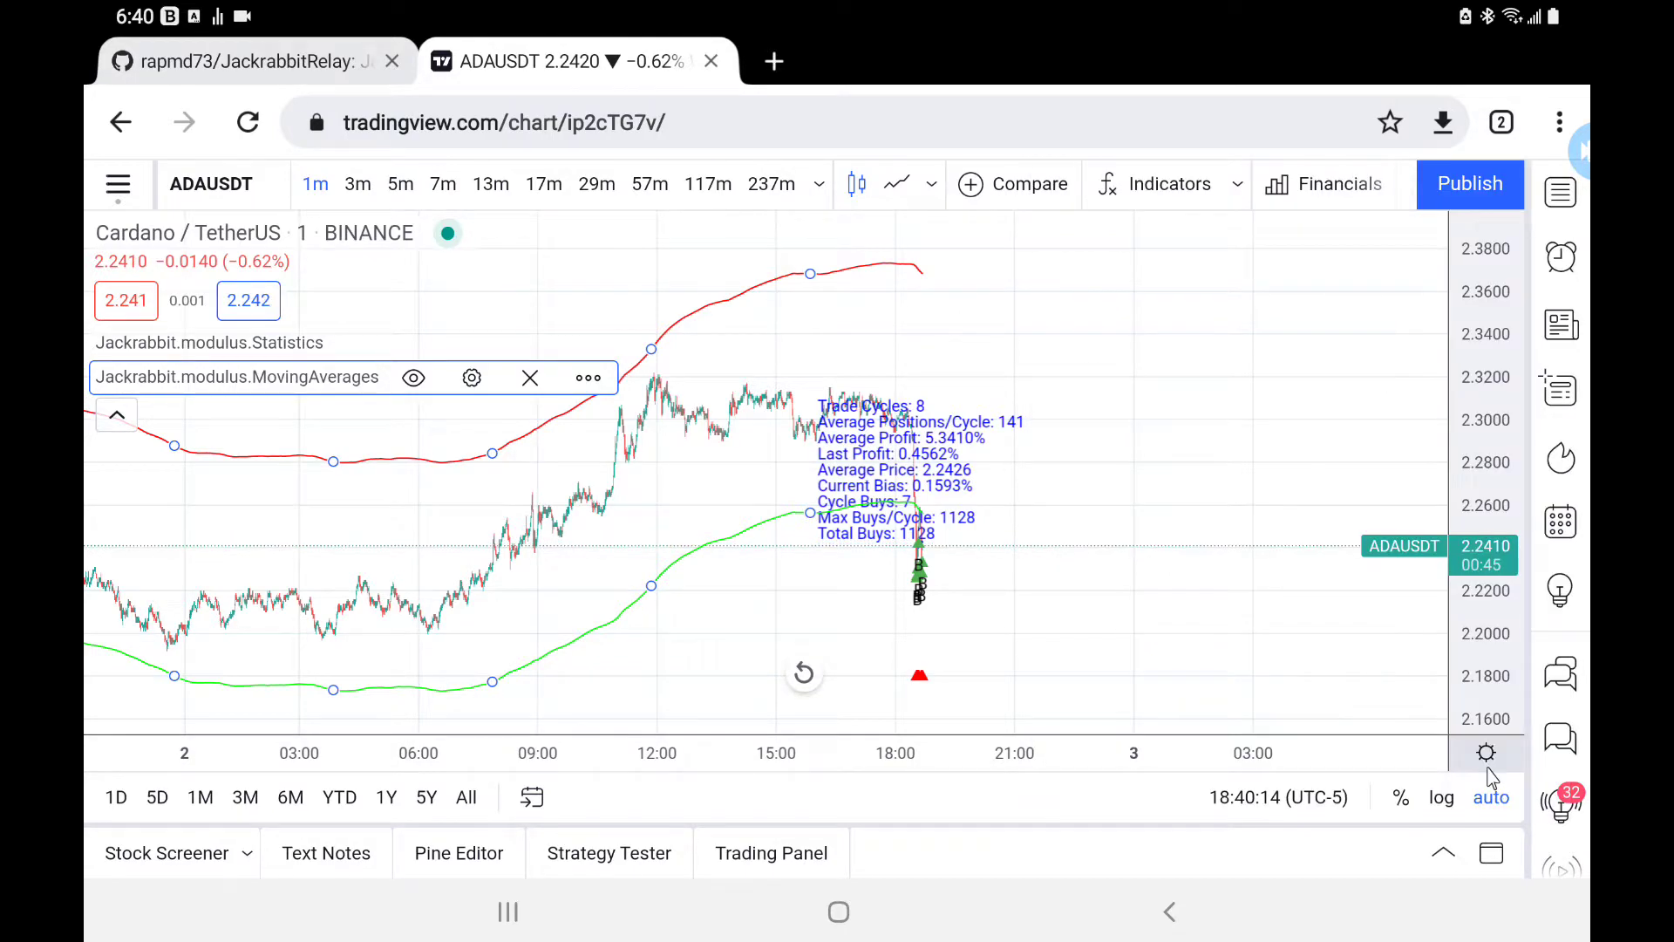
- Advance through the watchlist symbols from ADAUSDT to the ATOMUSDT chart
key(space)
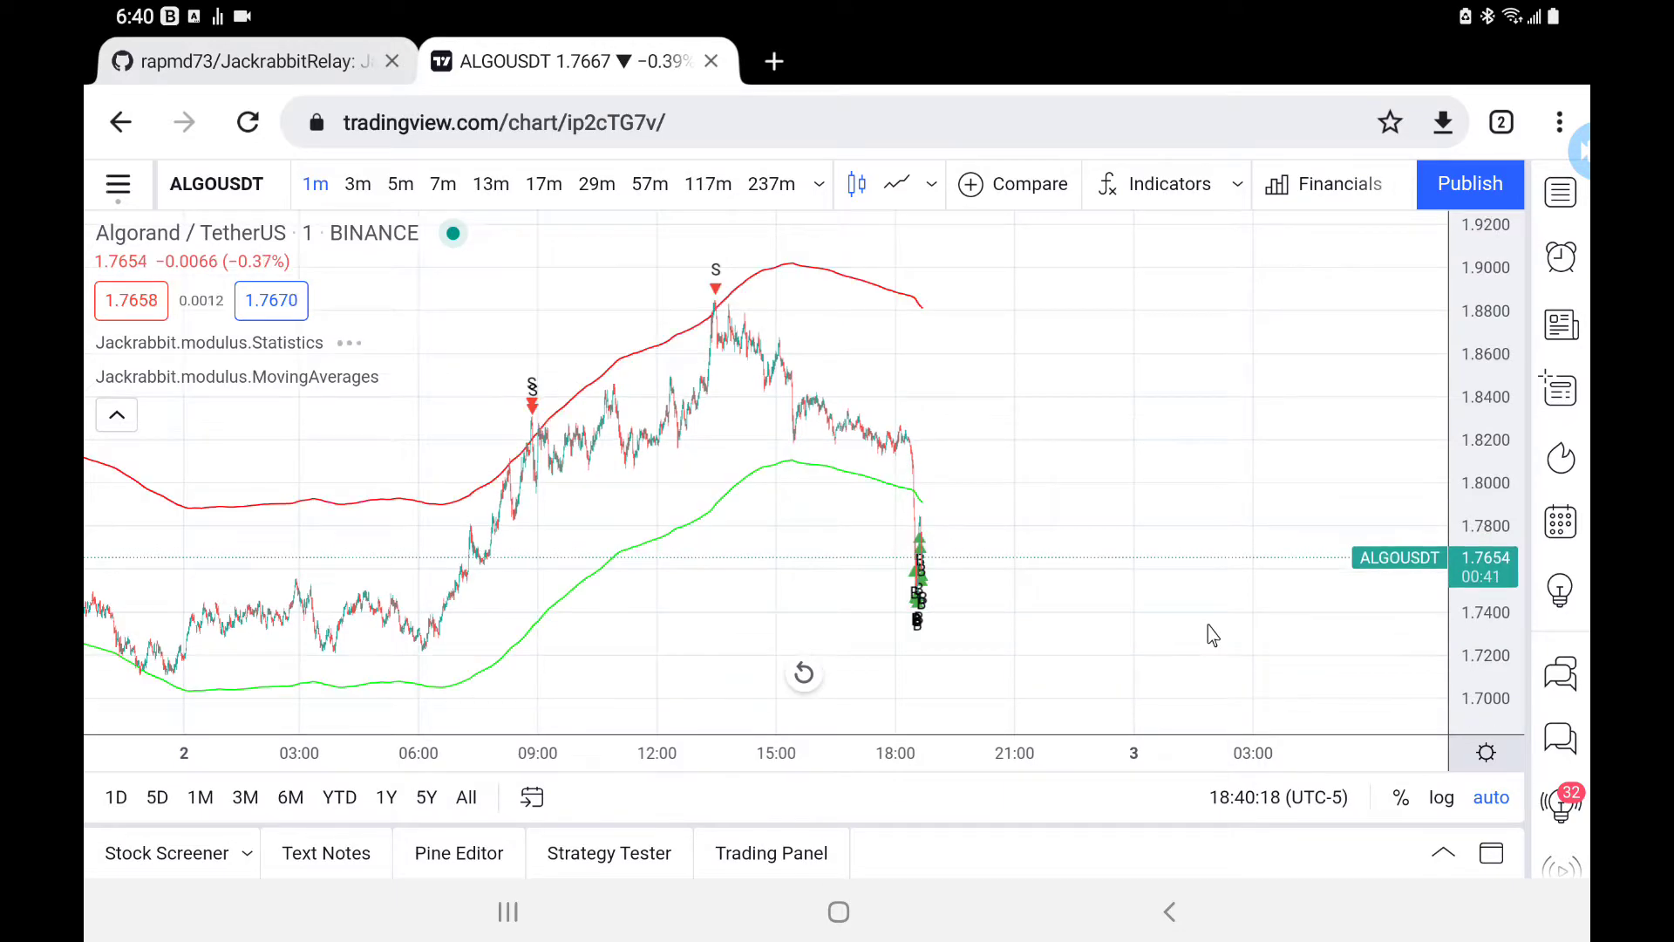
key(space)
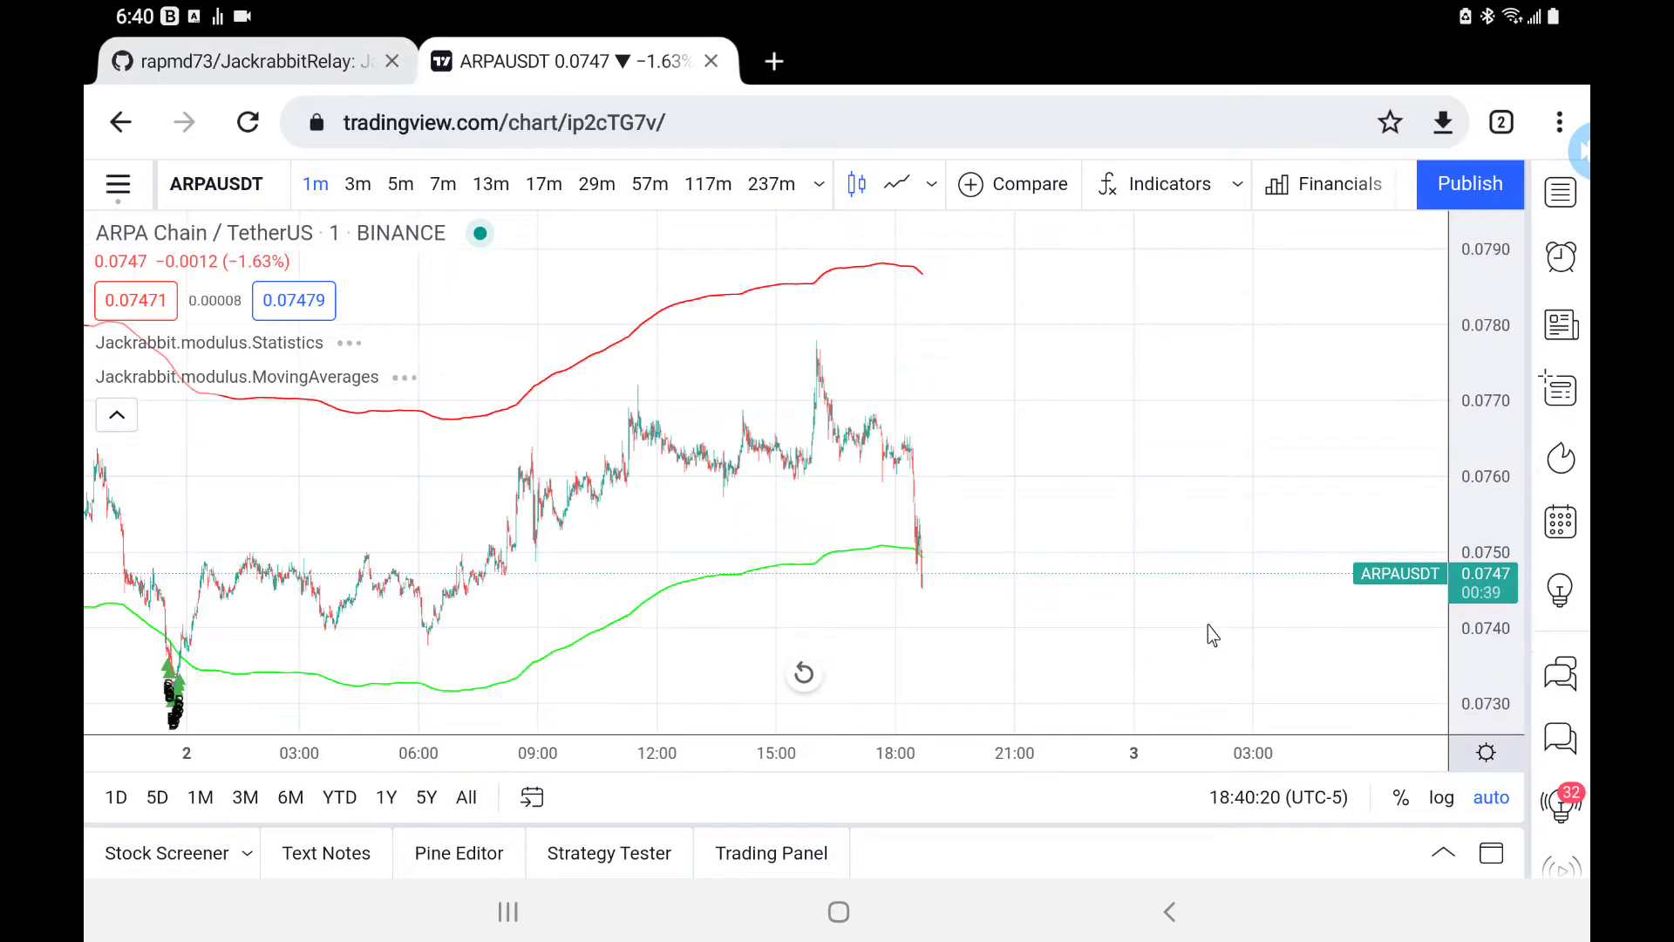
key(space)
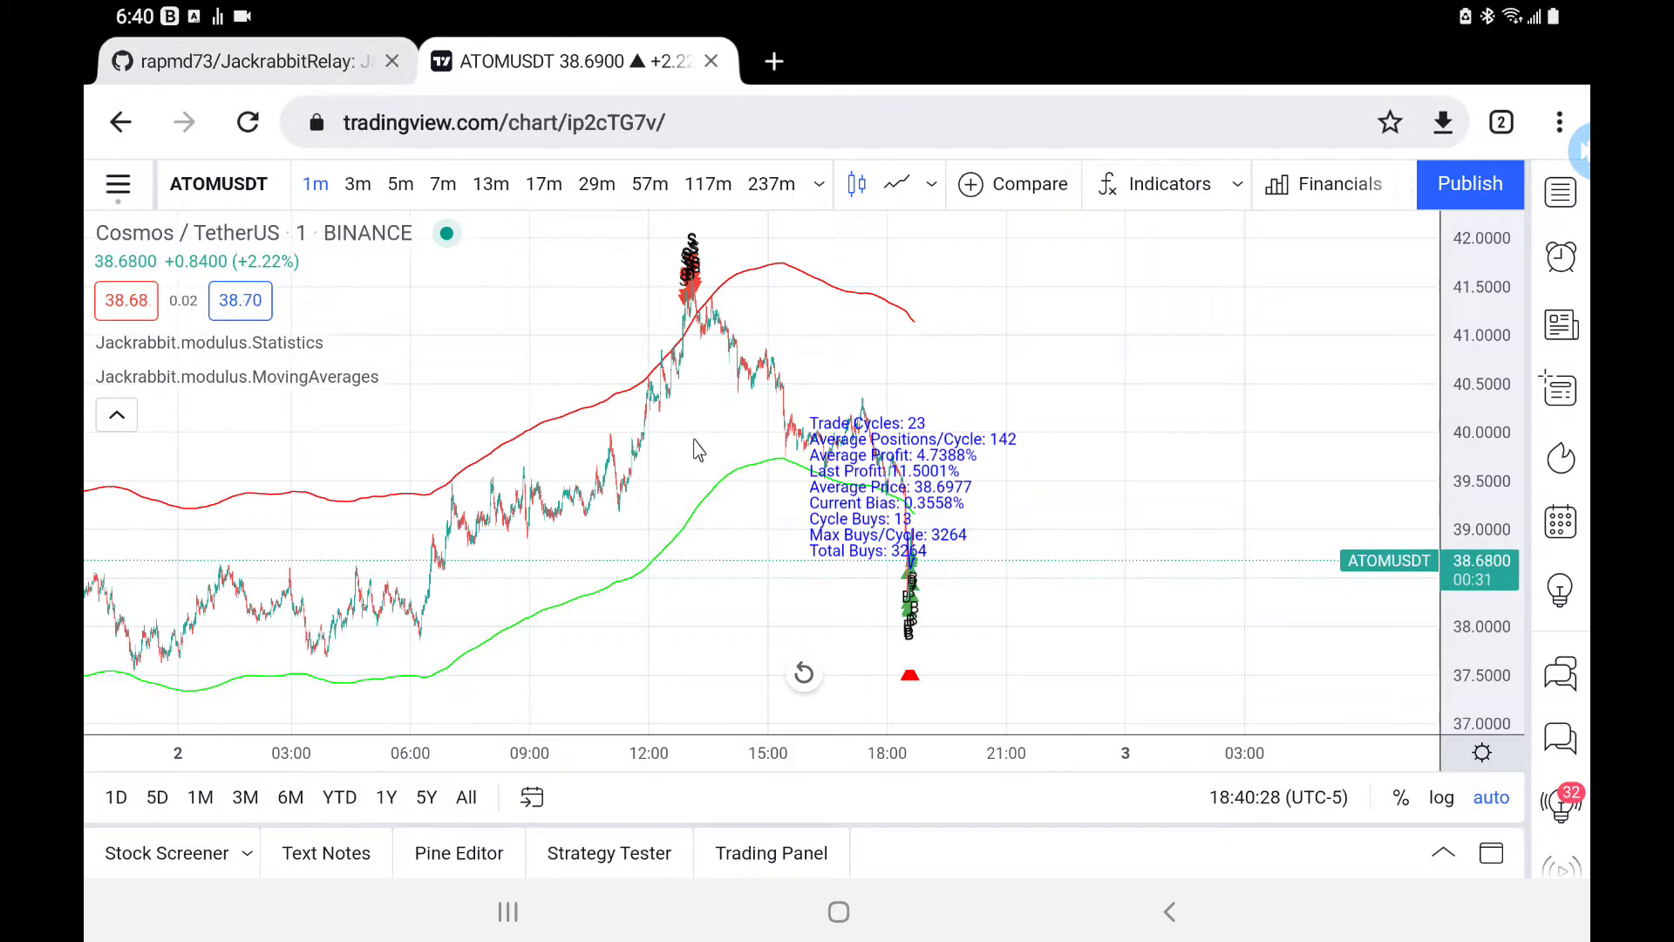
drag(711, 445, 646, 451)
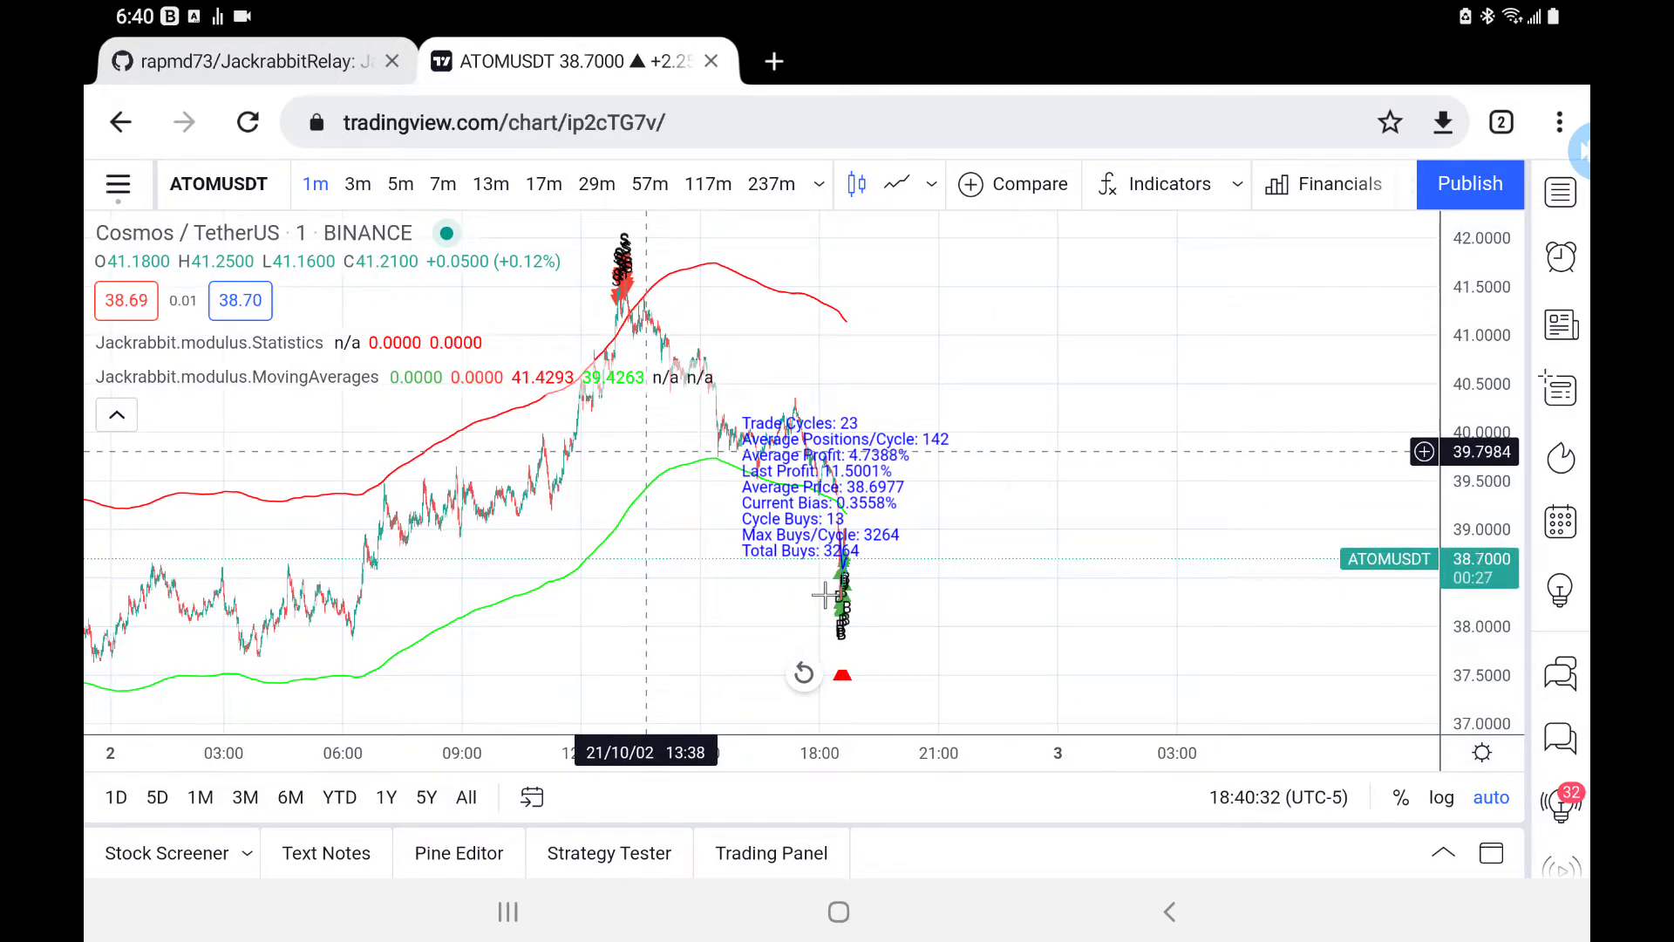
- Open the input settings of the Jackrabbit.modulus.MovingAverages indicator on the ATOMUSDT chart and bring its Fast and Slow Multiplier values into view
click(277, 381)
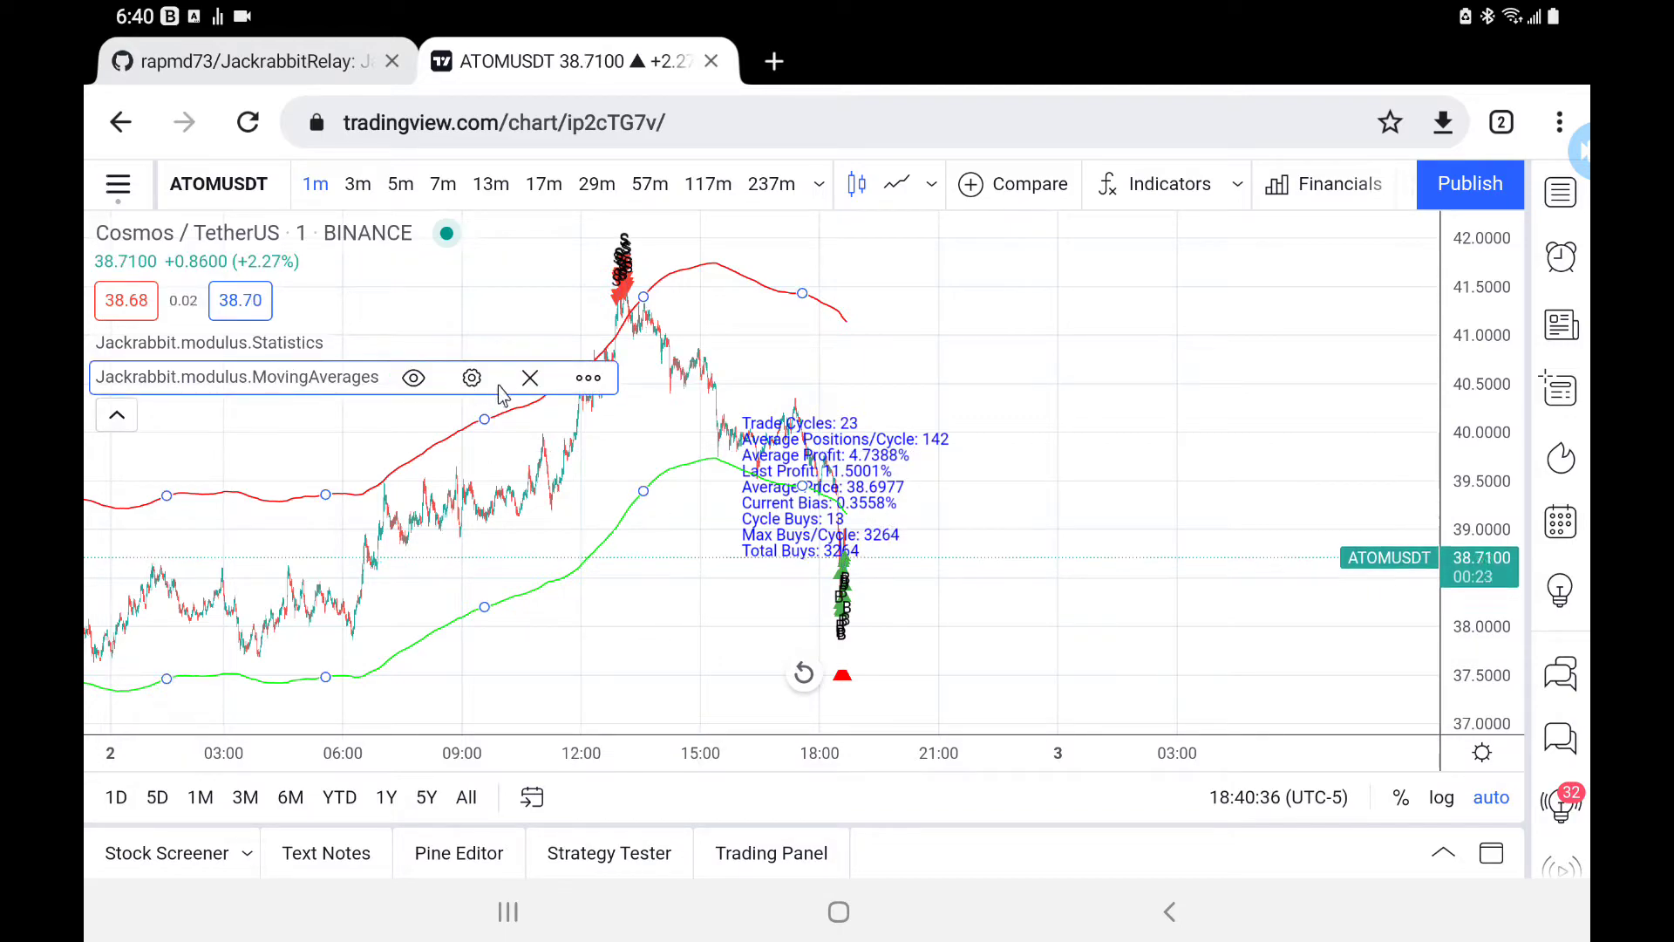
click(473, 378)
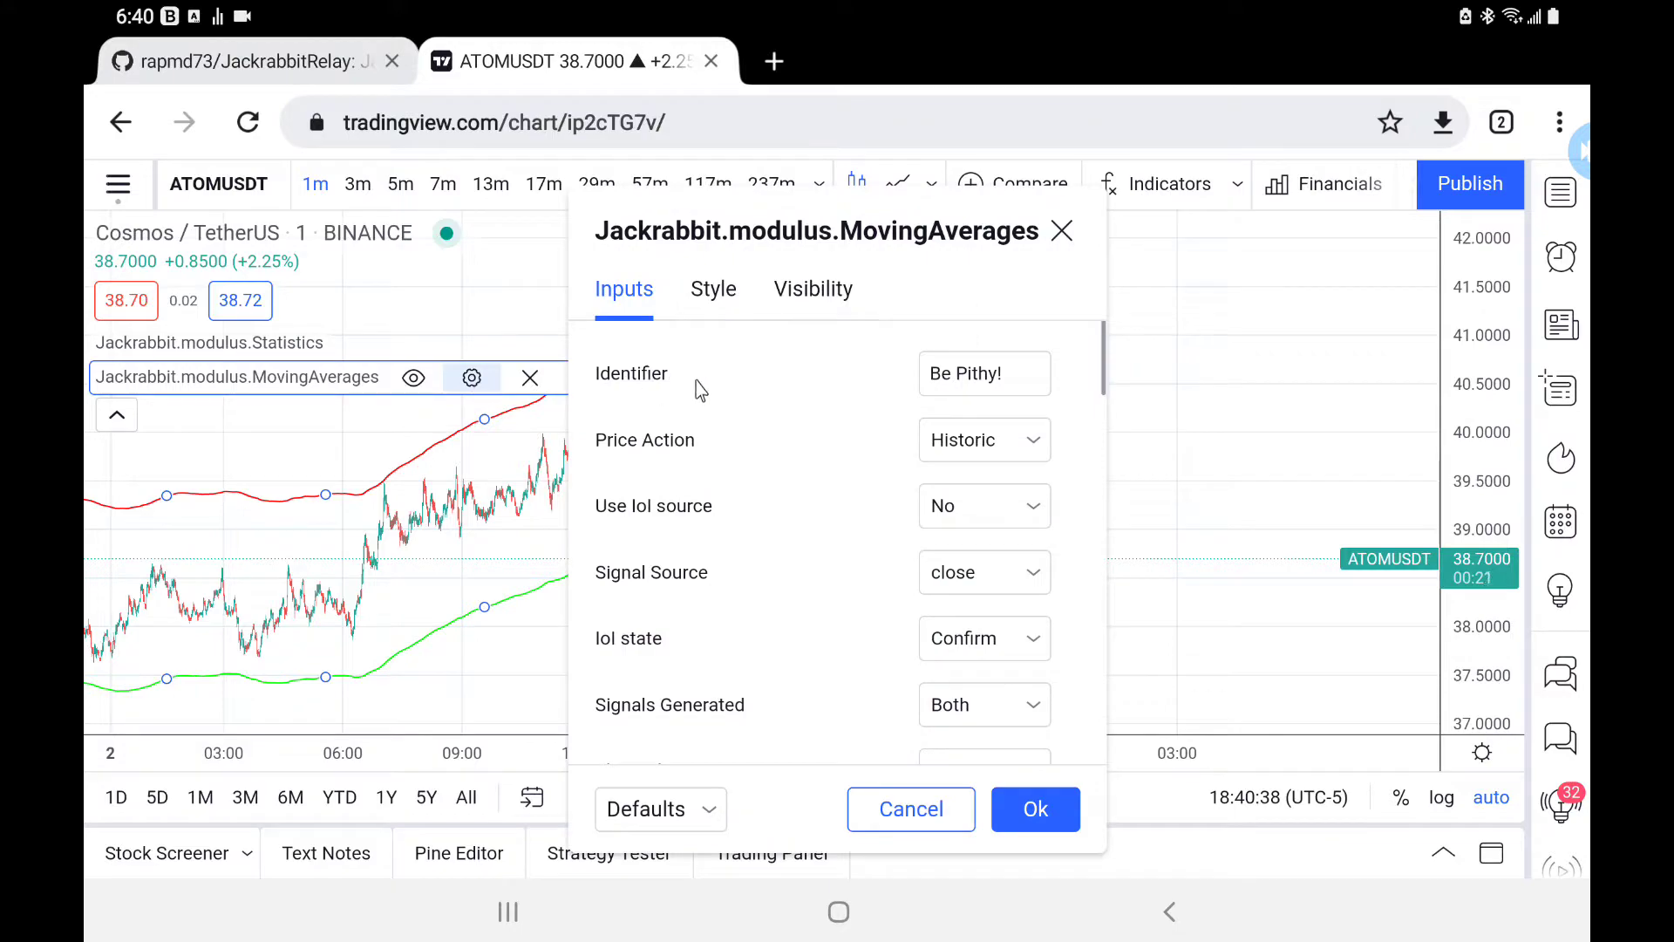
drag(914, 232, 1240, 181)
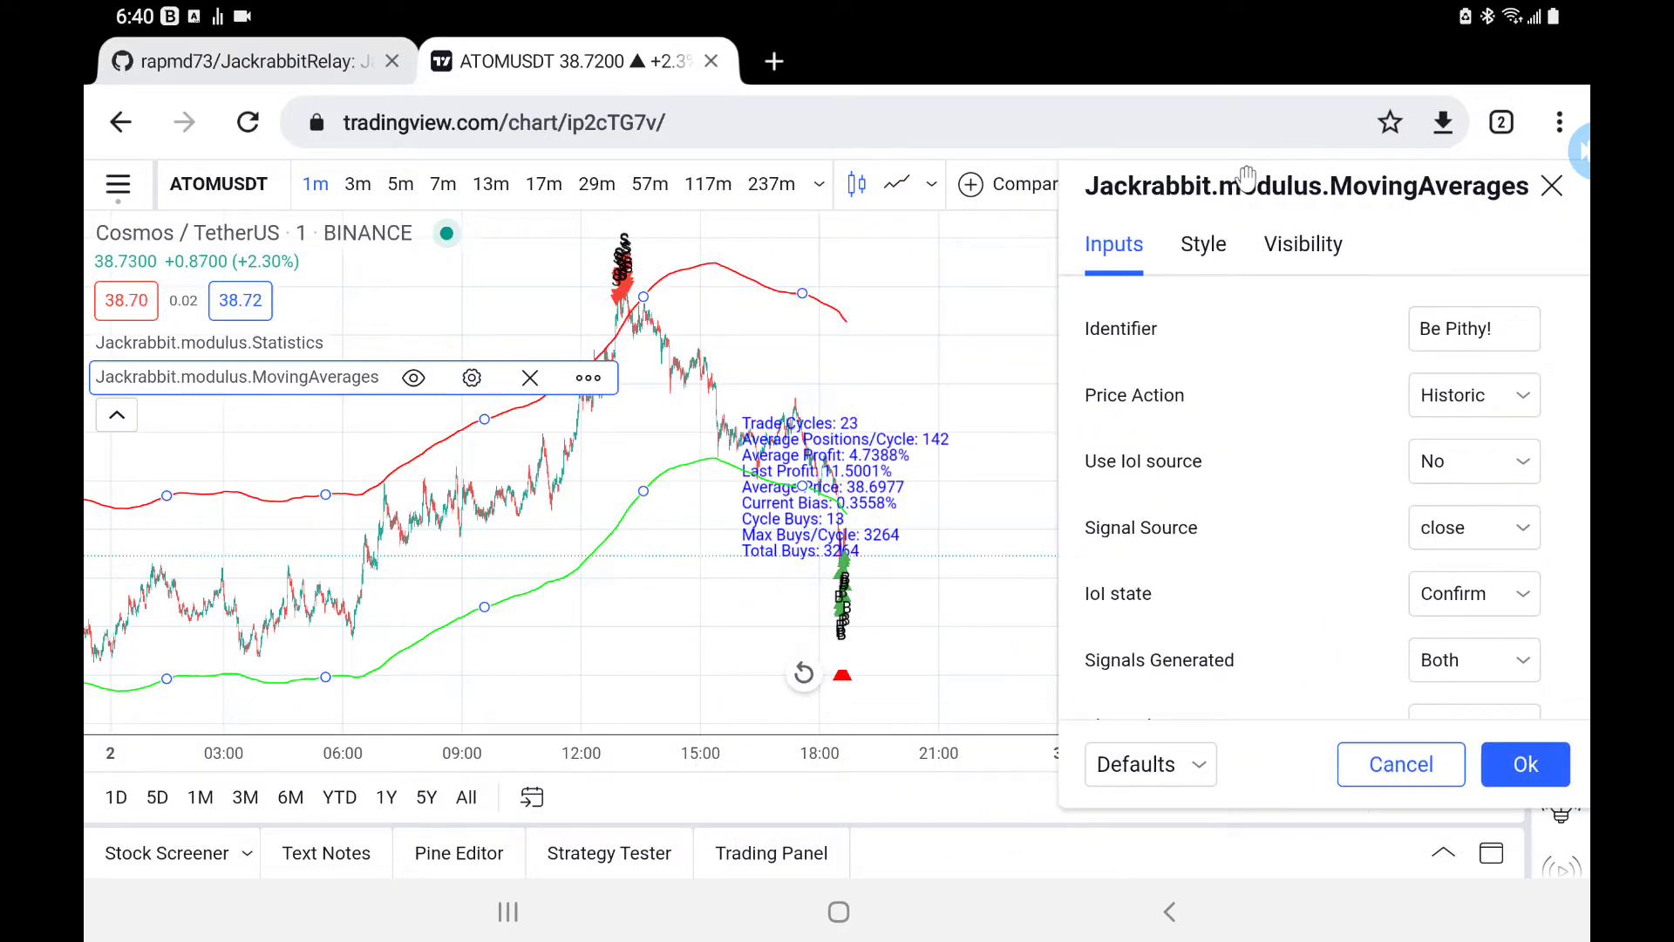
scroll(1303, 449, down, 5)
scroll(1275, 443, down, 3)
scroll(1274, 443, up, 2)
scroll(1274, 443, up, 3)
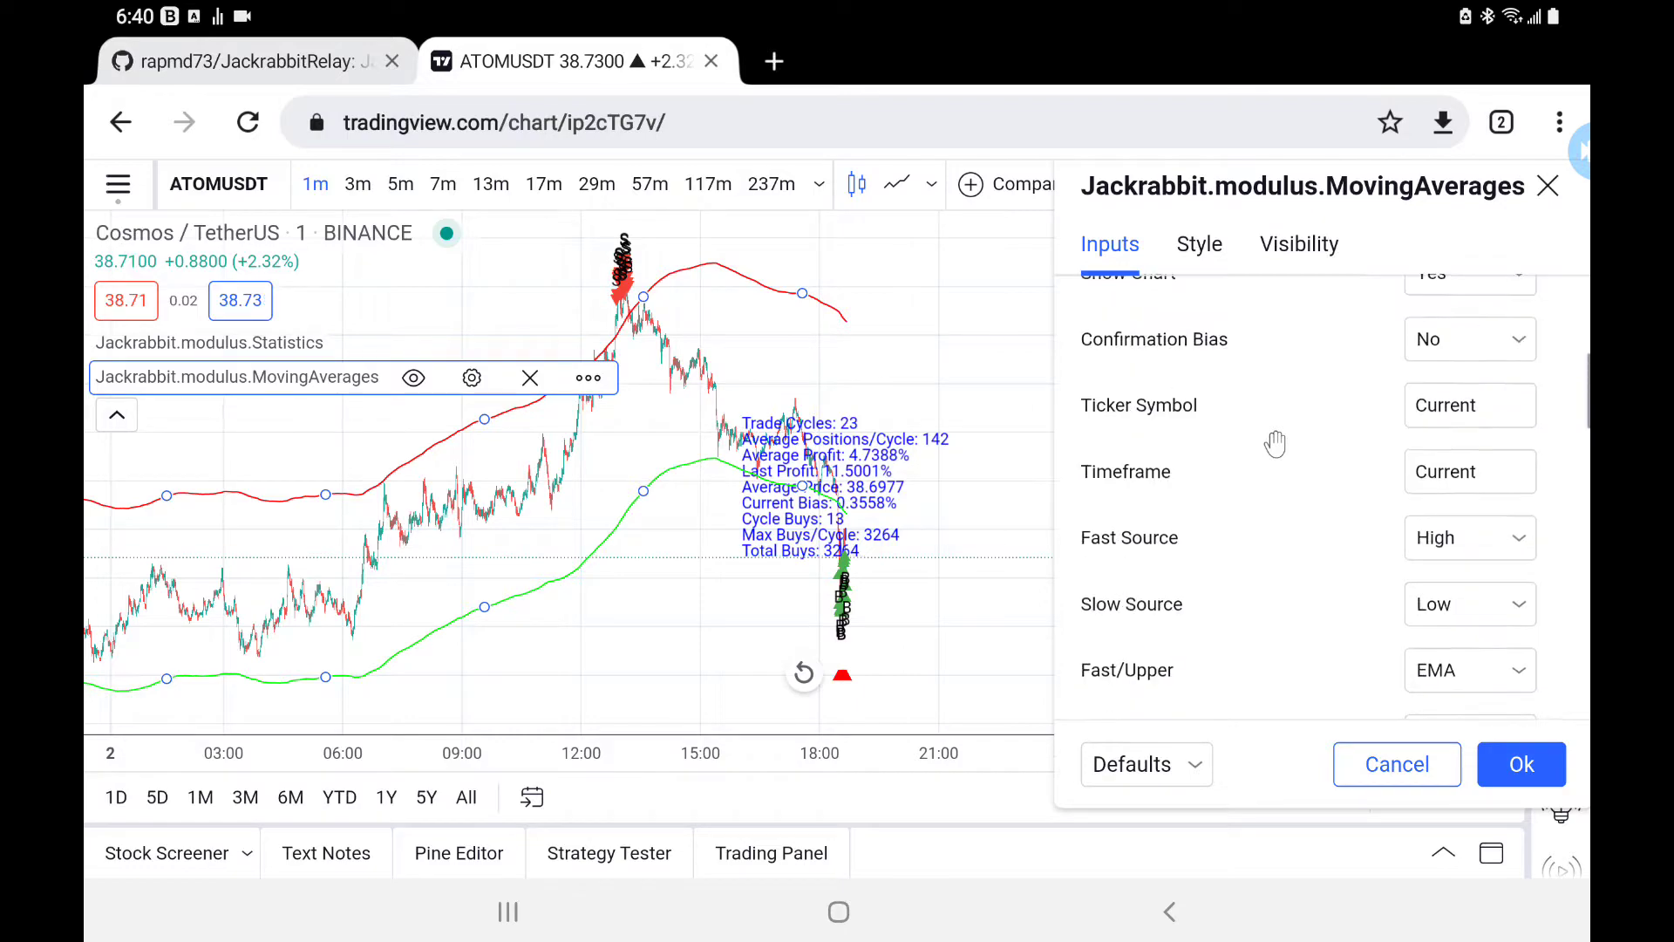
scroll(1275, 443, down, 5)
scroll(1274, 443, down, 3)
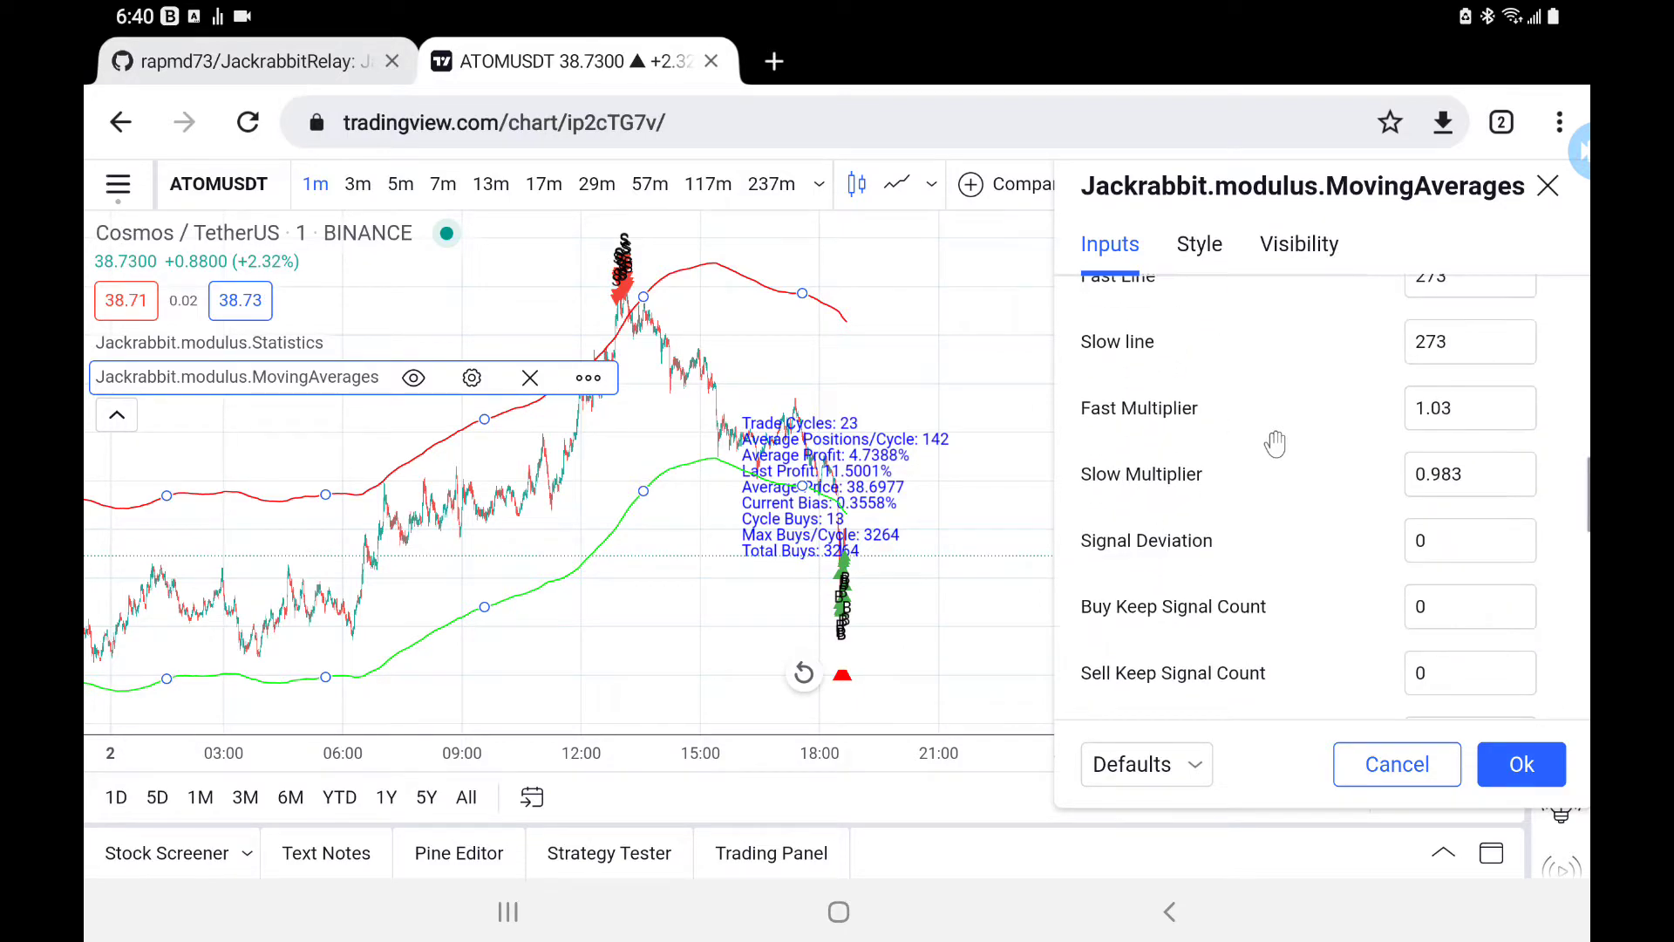
scroll(1275, 443, up, 1)
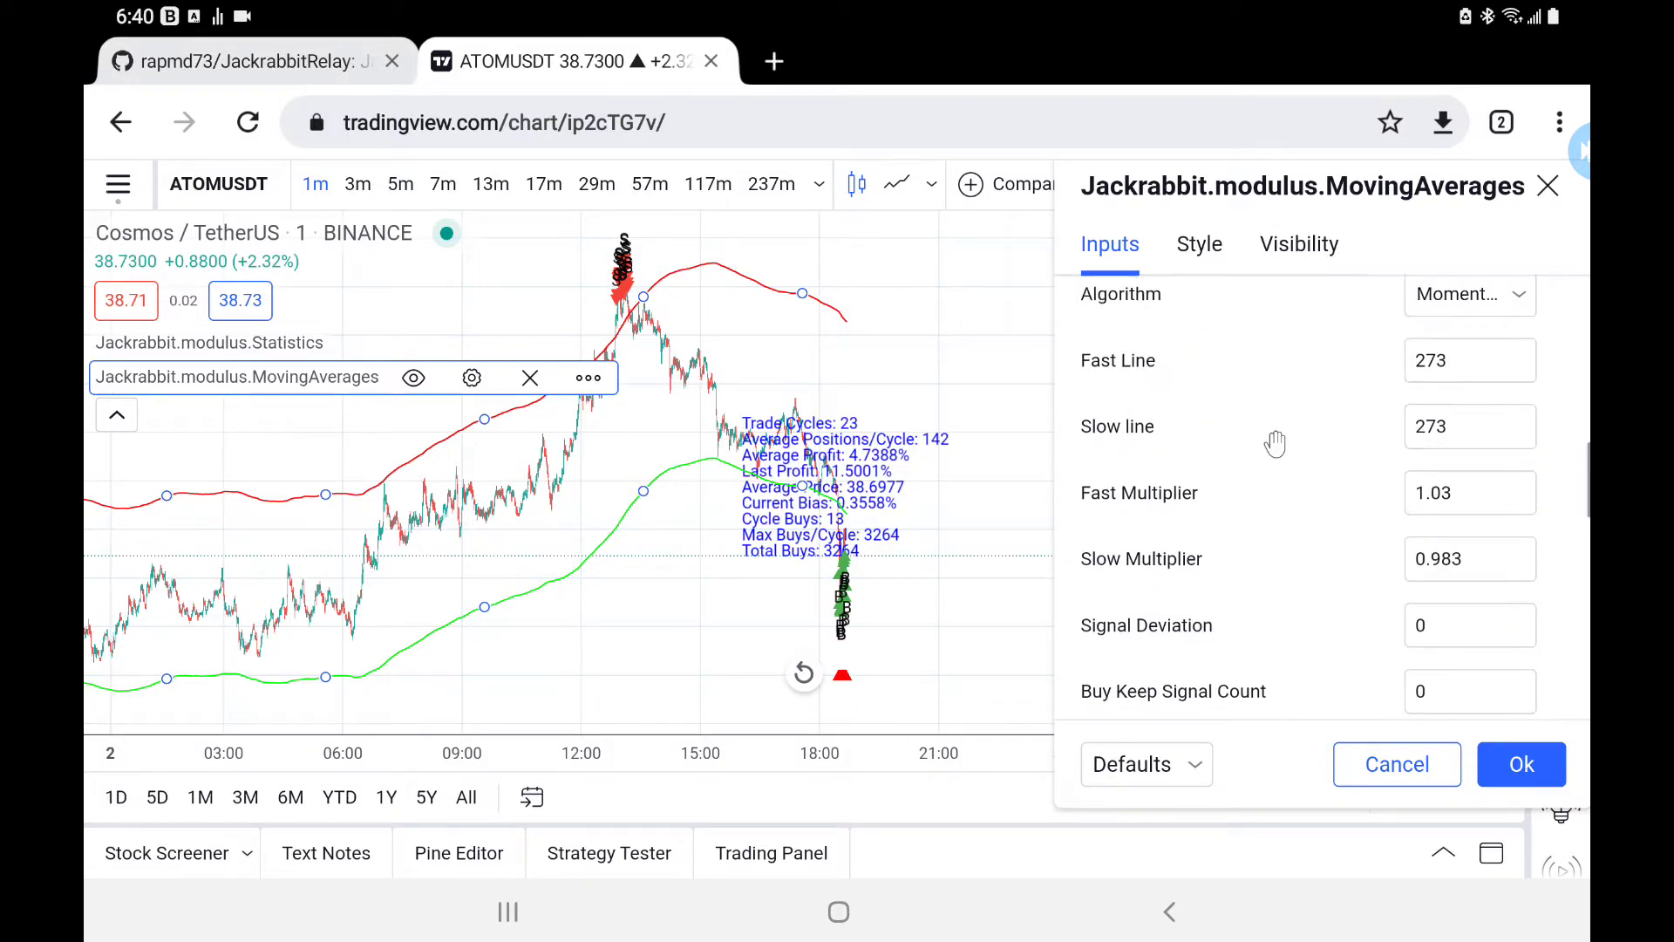
- Try Fast Multiplier values of 1.04, 1.035, 1.036 and 1.037, and settle on 1.038
click(1507, 501)
key(BackSpace)
text(4)
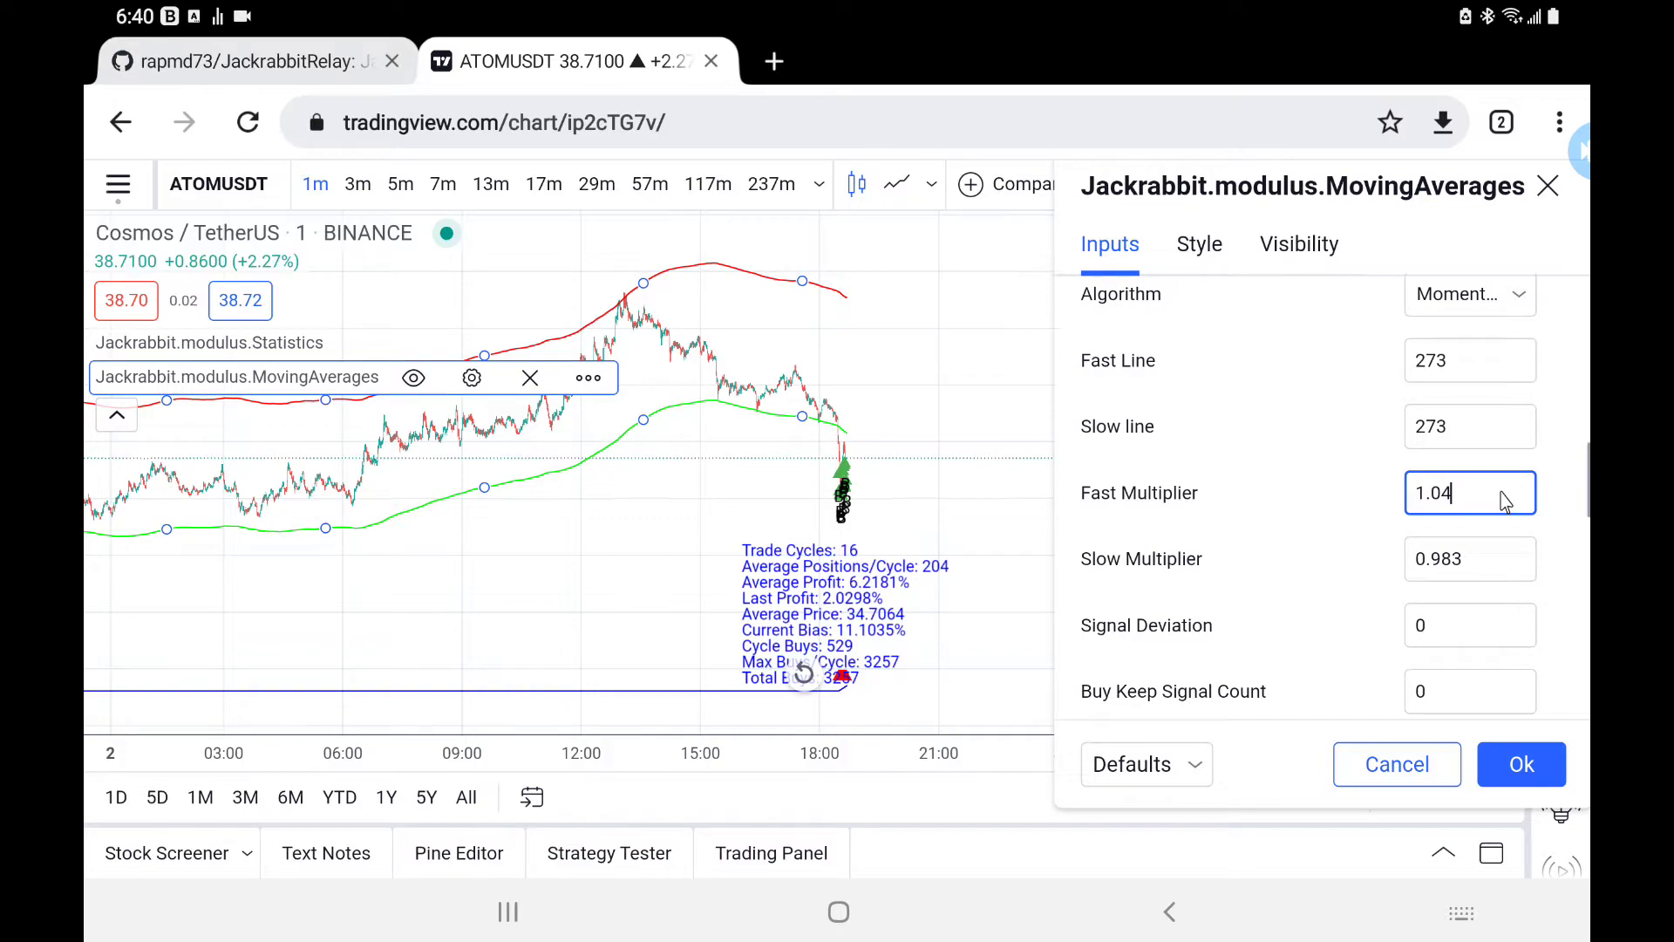
key(Down)
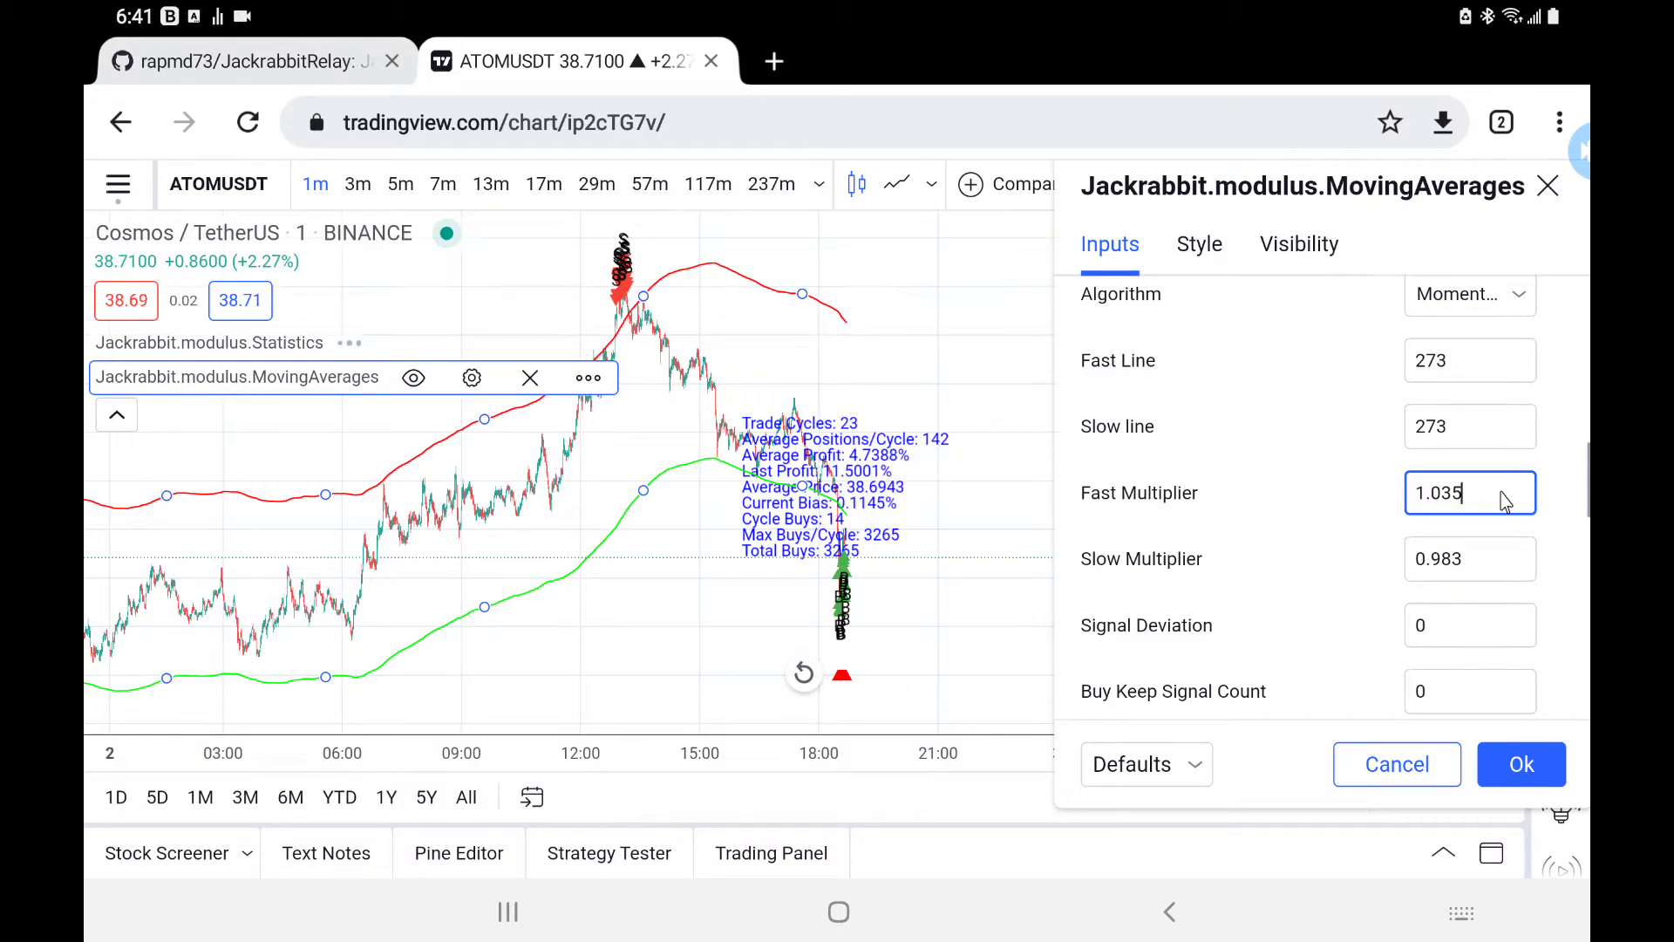
key(BackSpace)
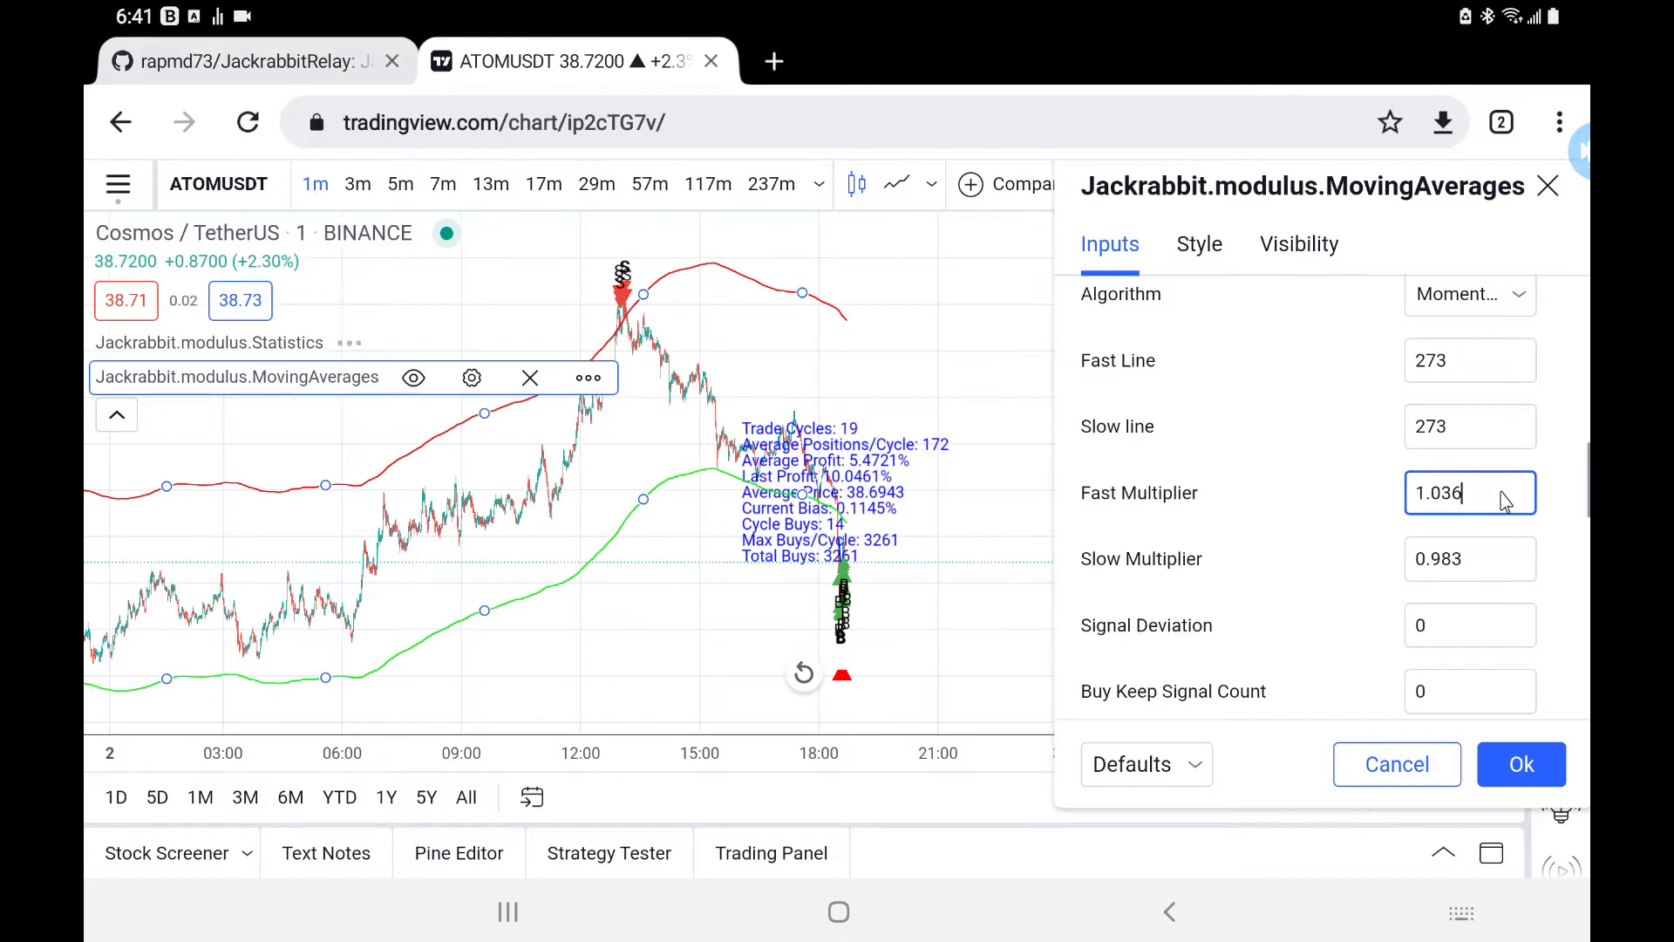
key(BackSpace)
text(7)
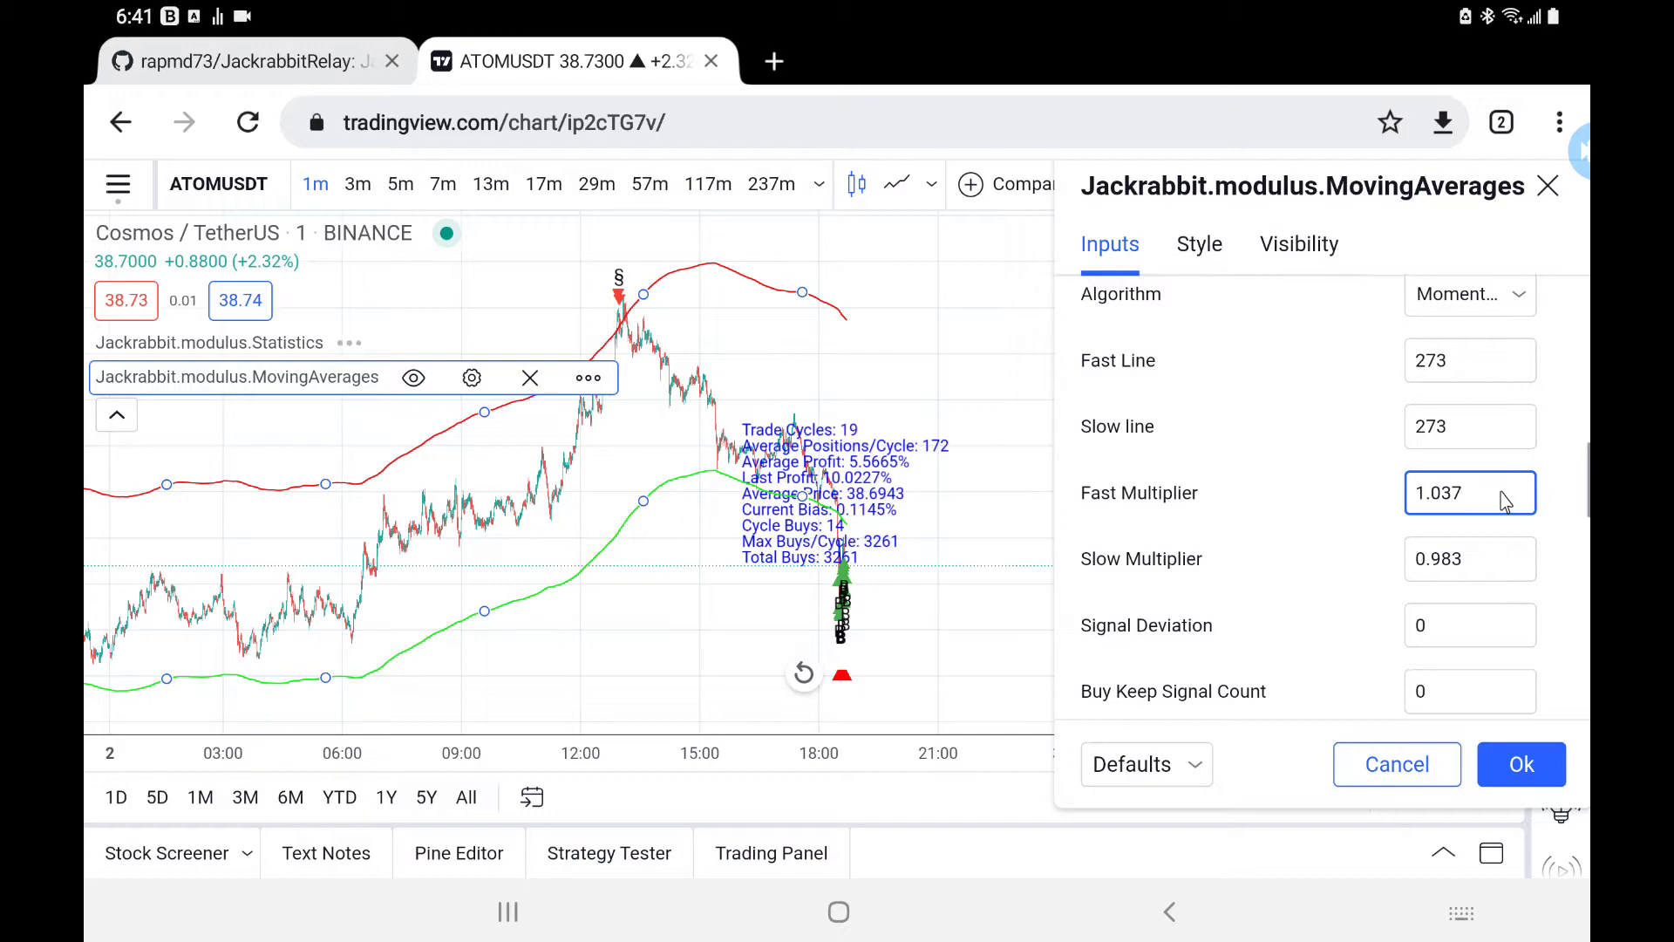
key(BackSpace)
text(8)
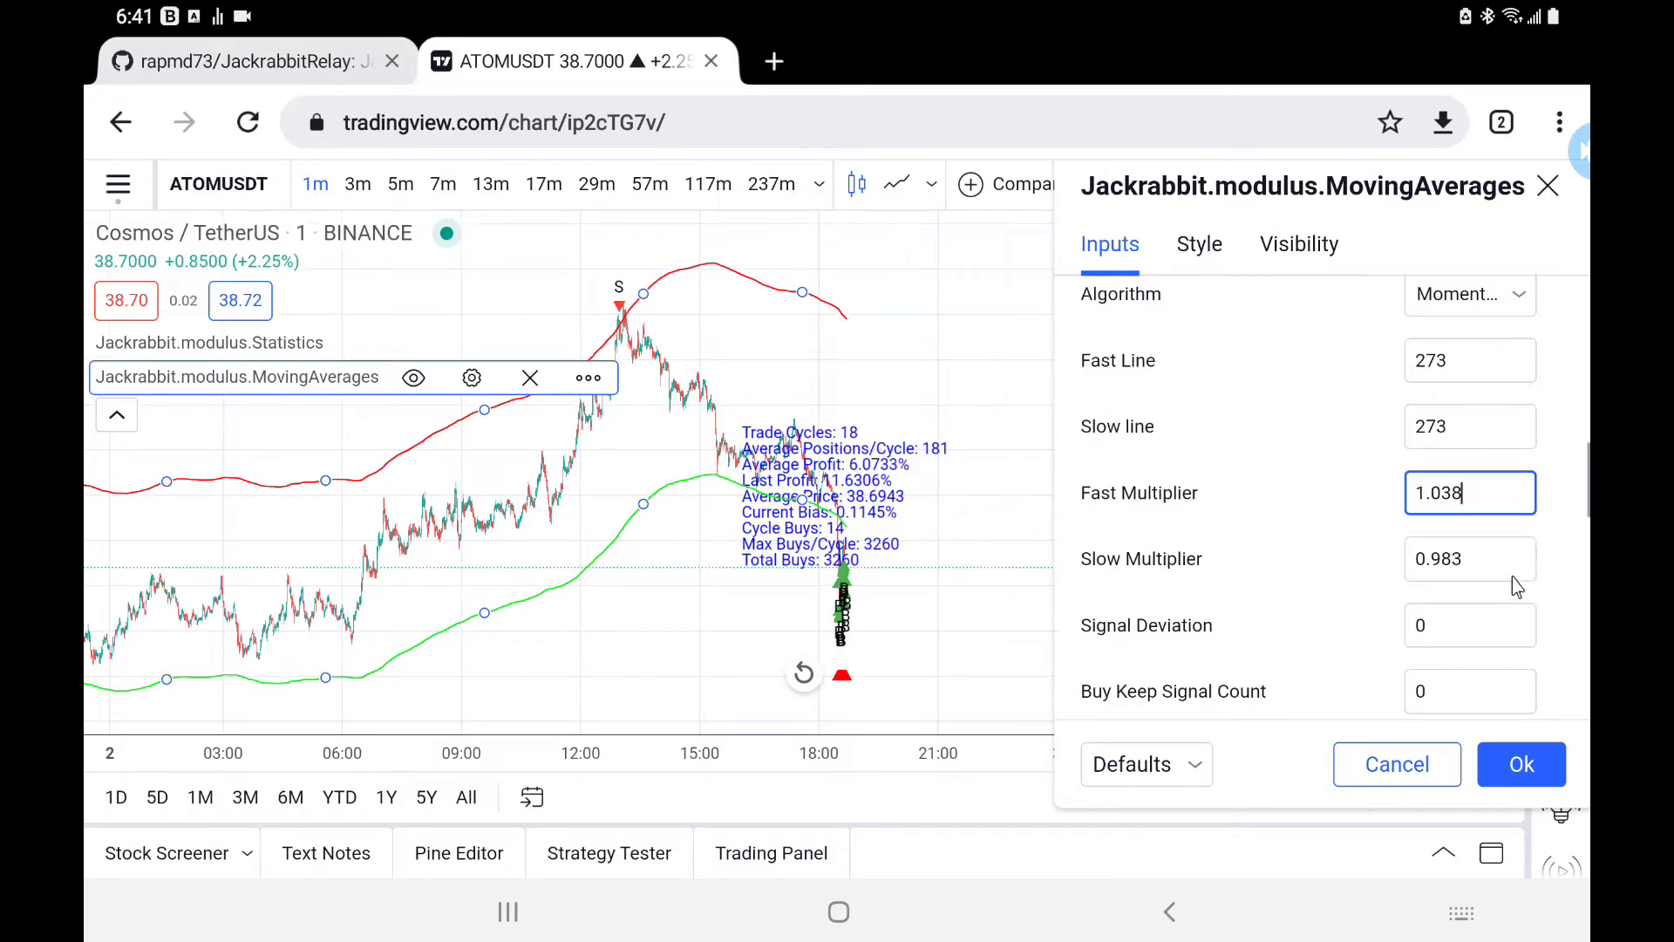
- Try Slow Multiplier values of 0.97 and 0.96 for the moving averages
click(1487, 559)
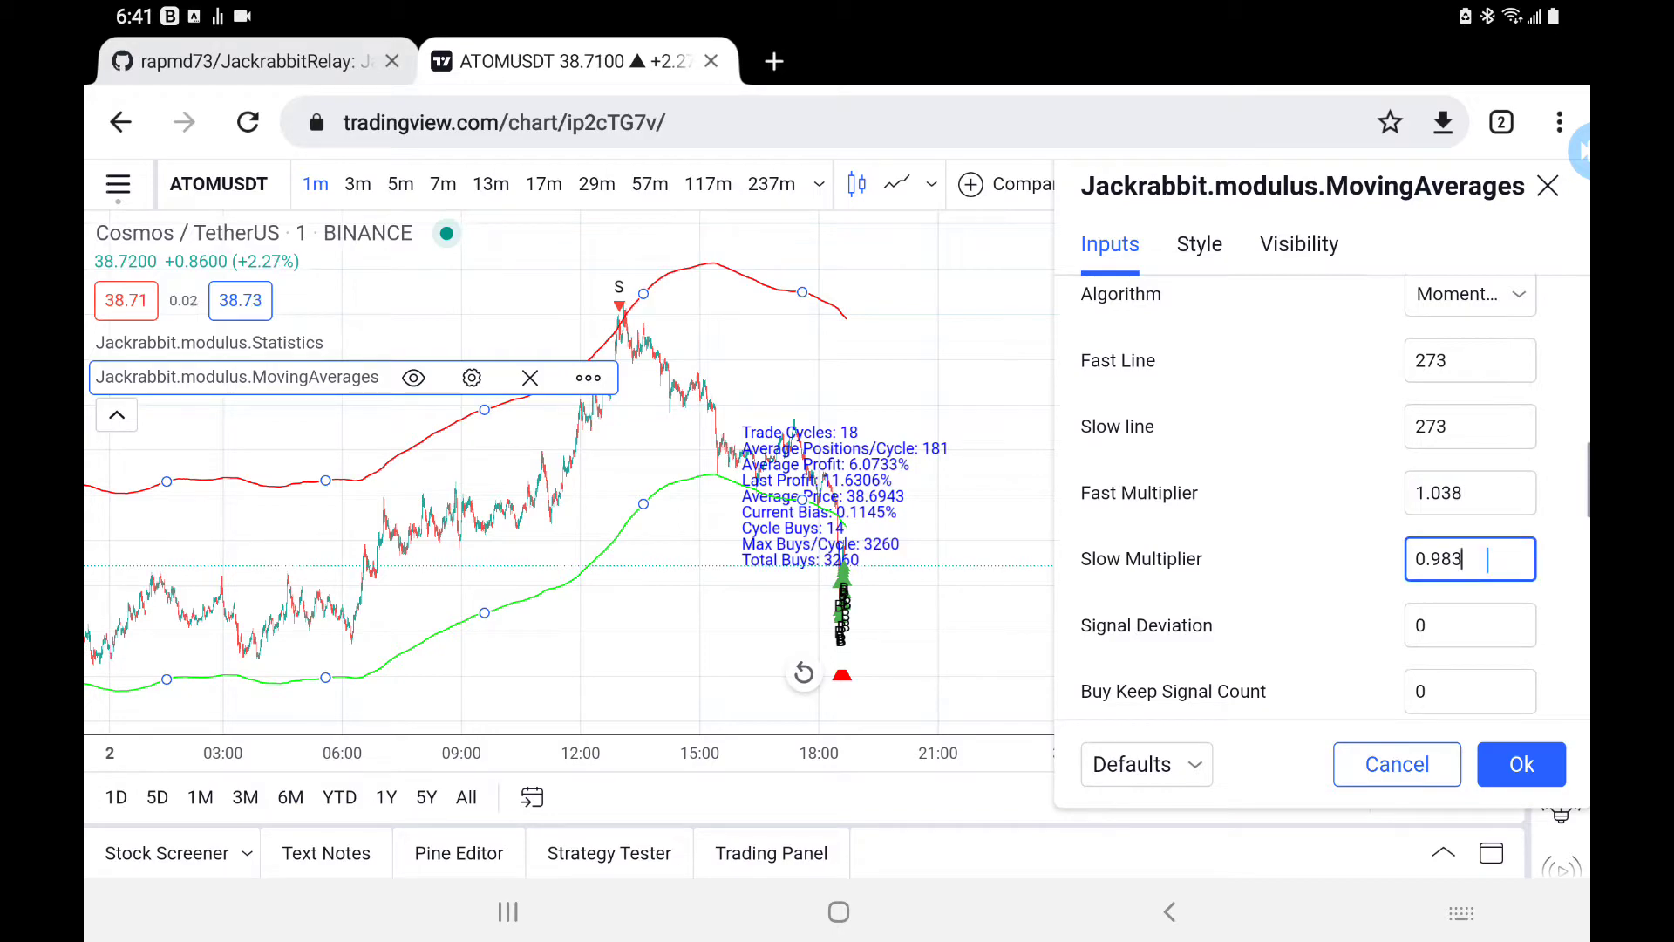
key(BackSpace)
text(7)
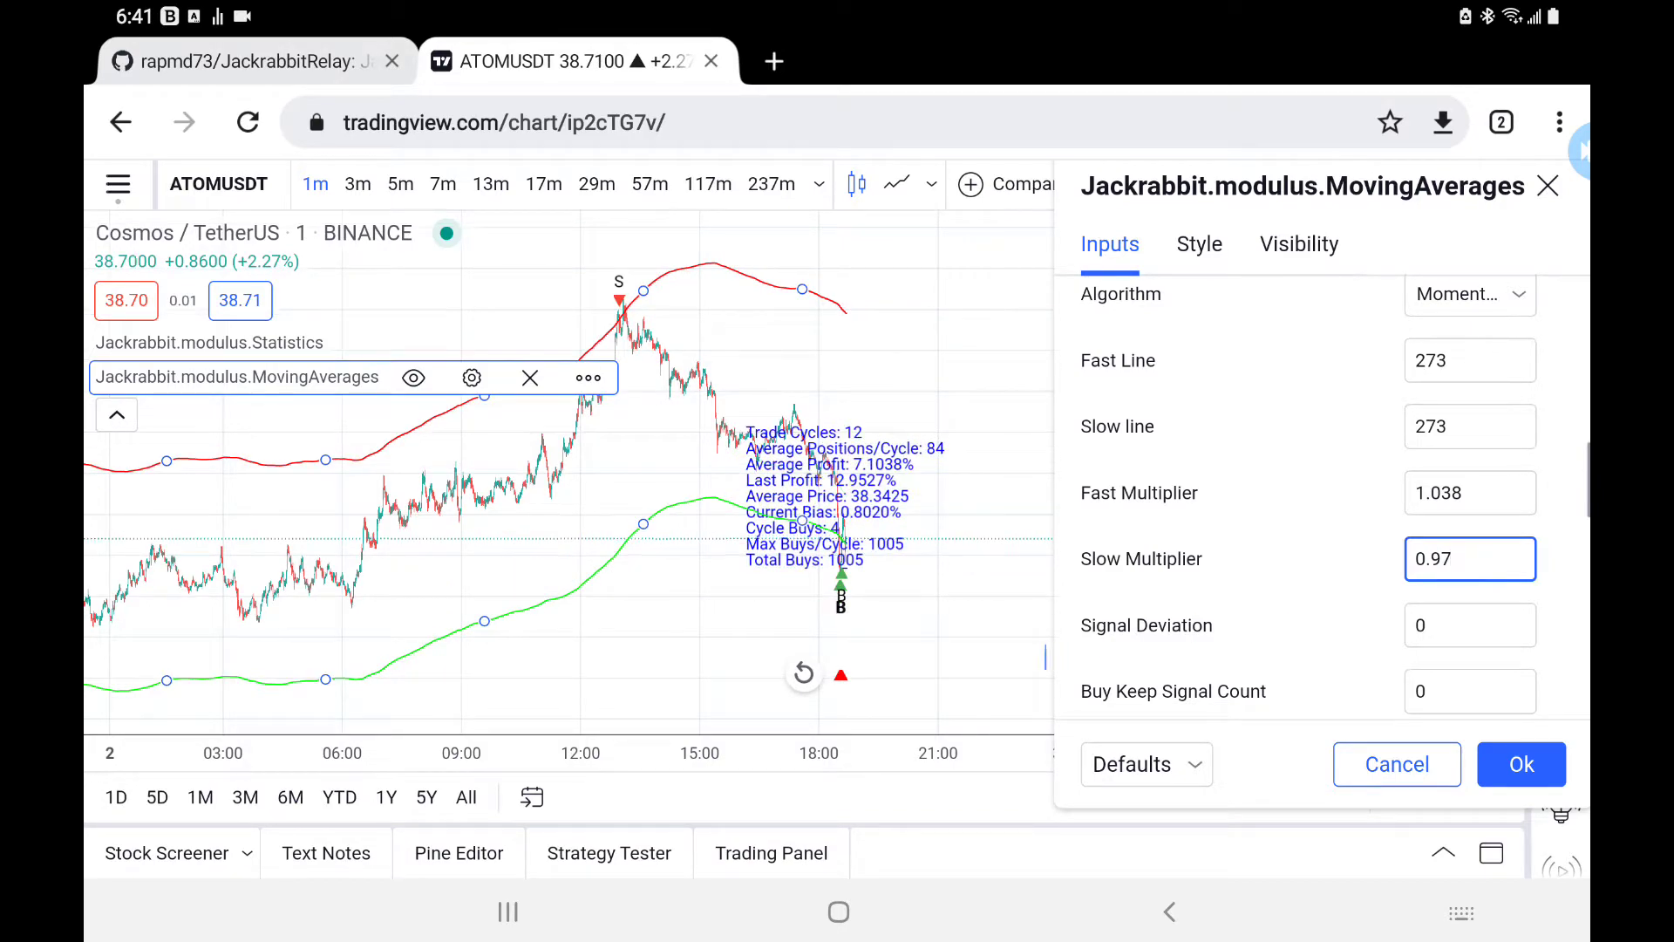
key(BackSpace)
text(6)
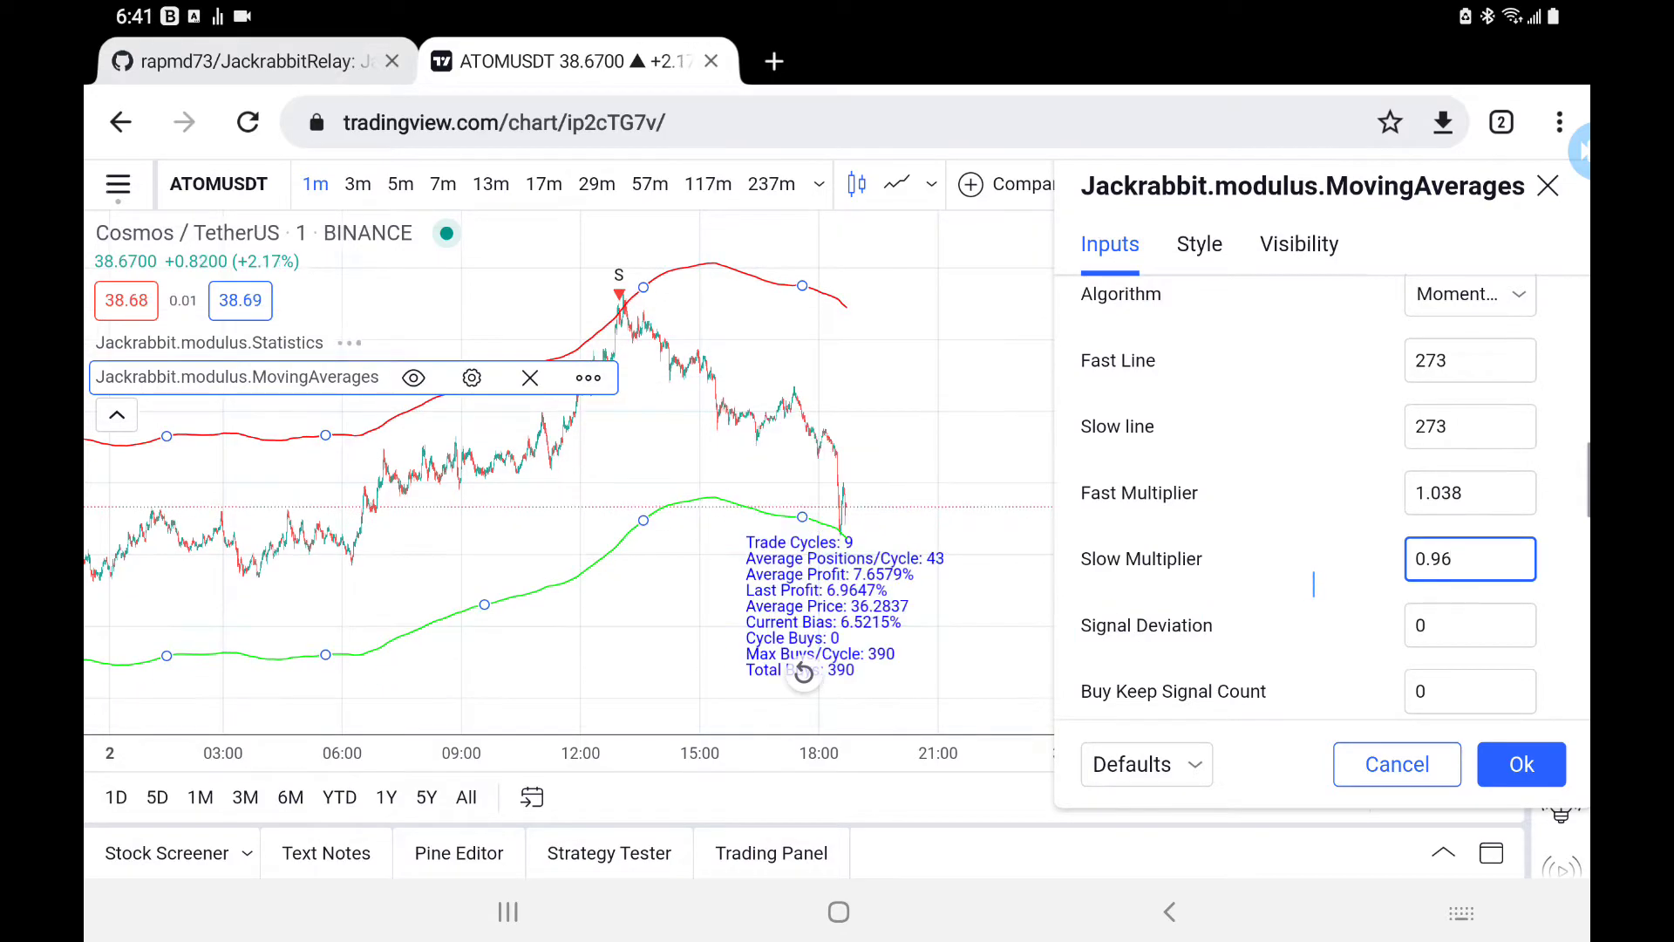
- Try lowering the Slow Multiplier from 0.975 to 0.971 in steps of 0.001
key(BackSpace)
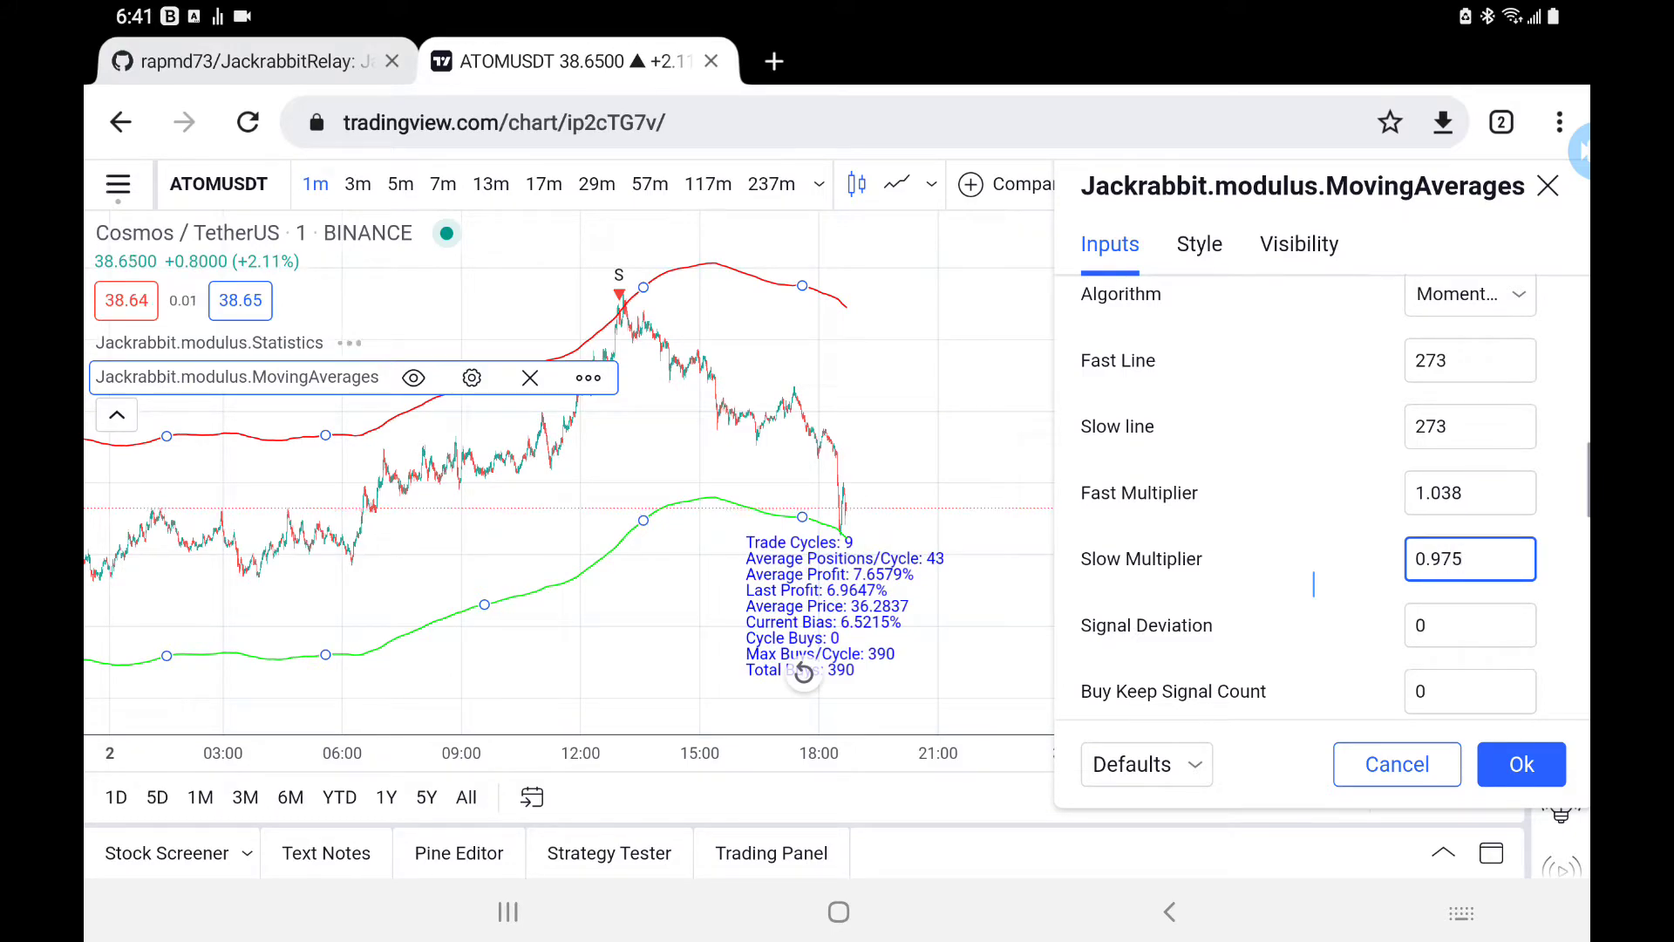
key(BackSpace)
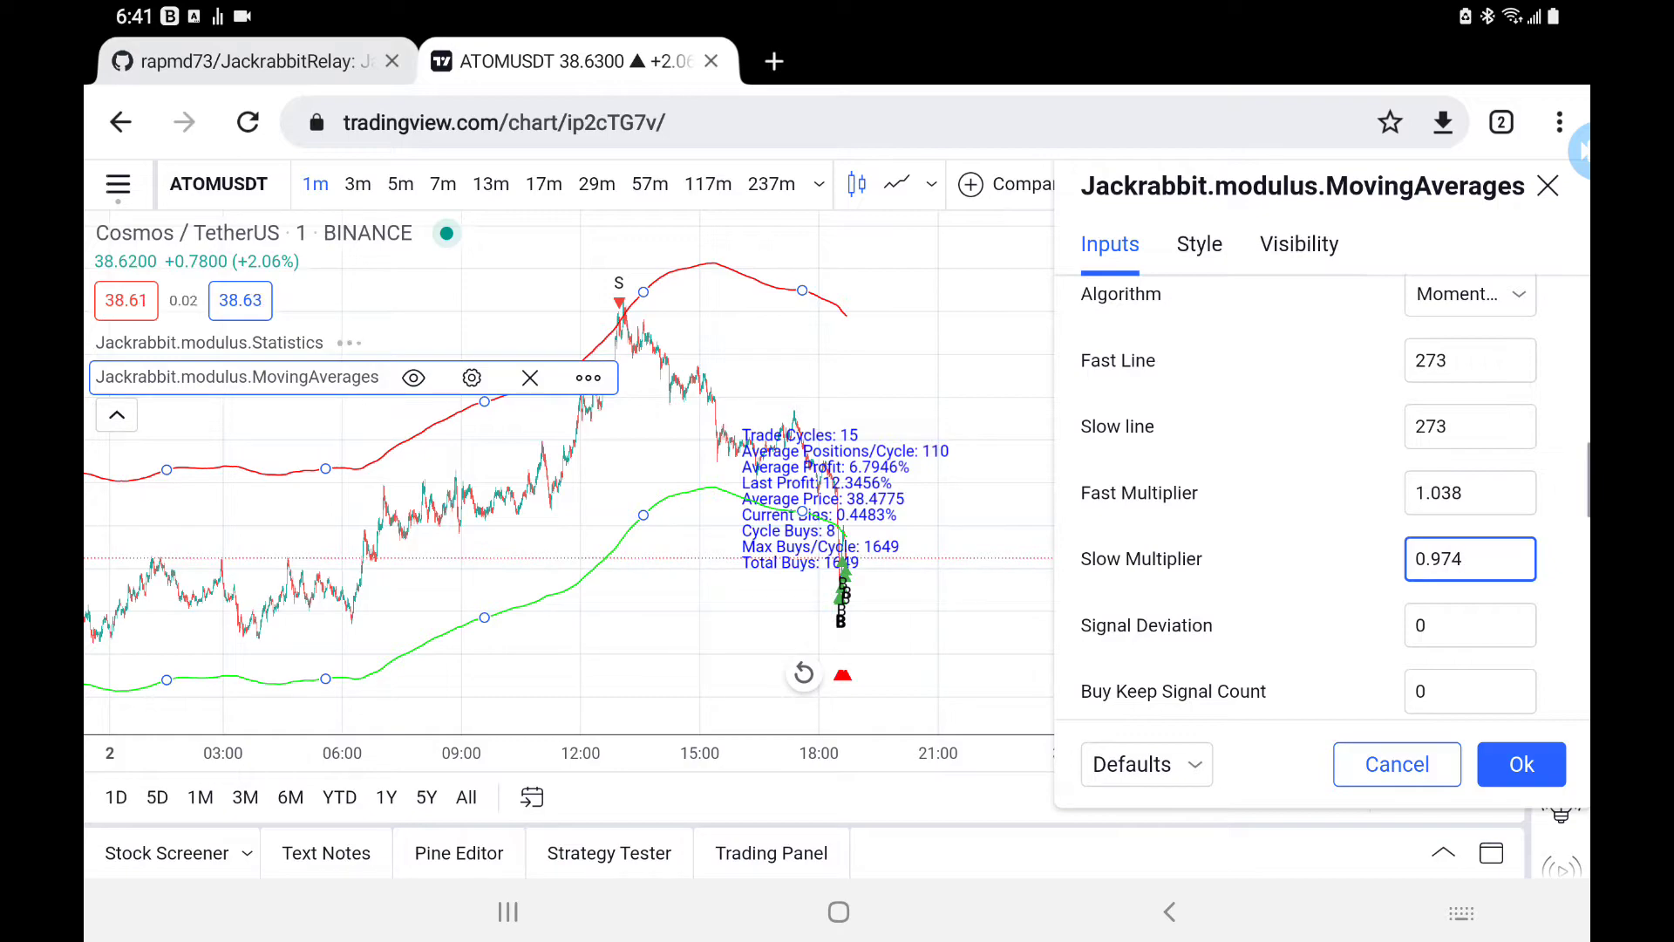
key(BackSpace)
text(3)
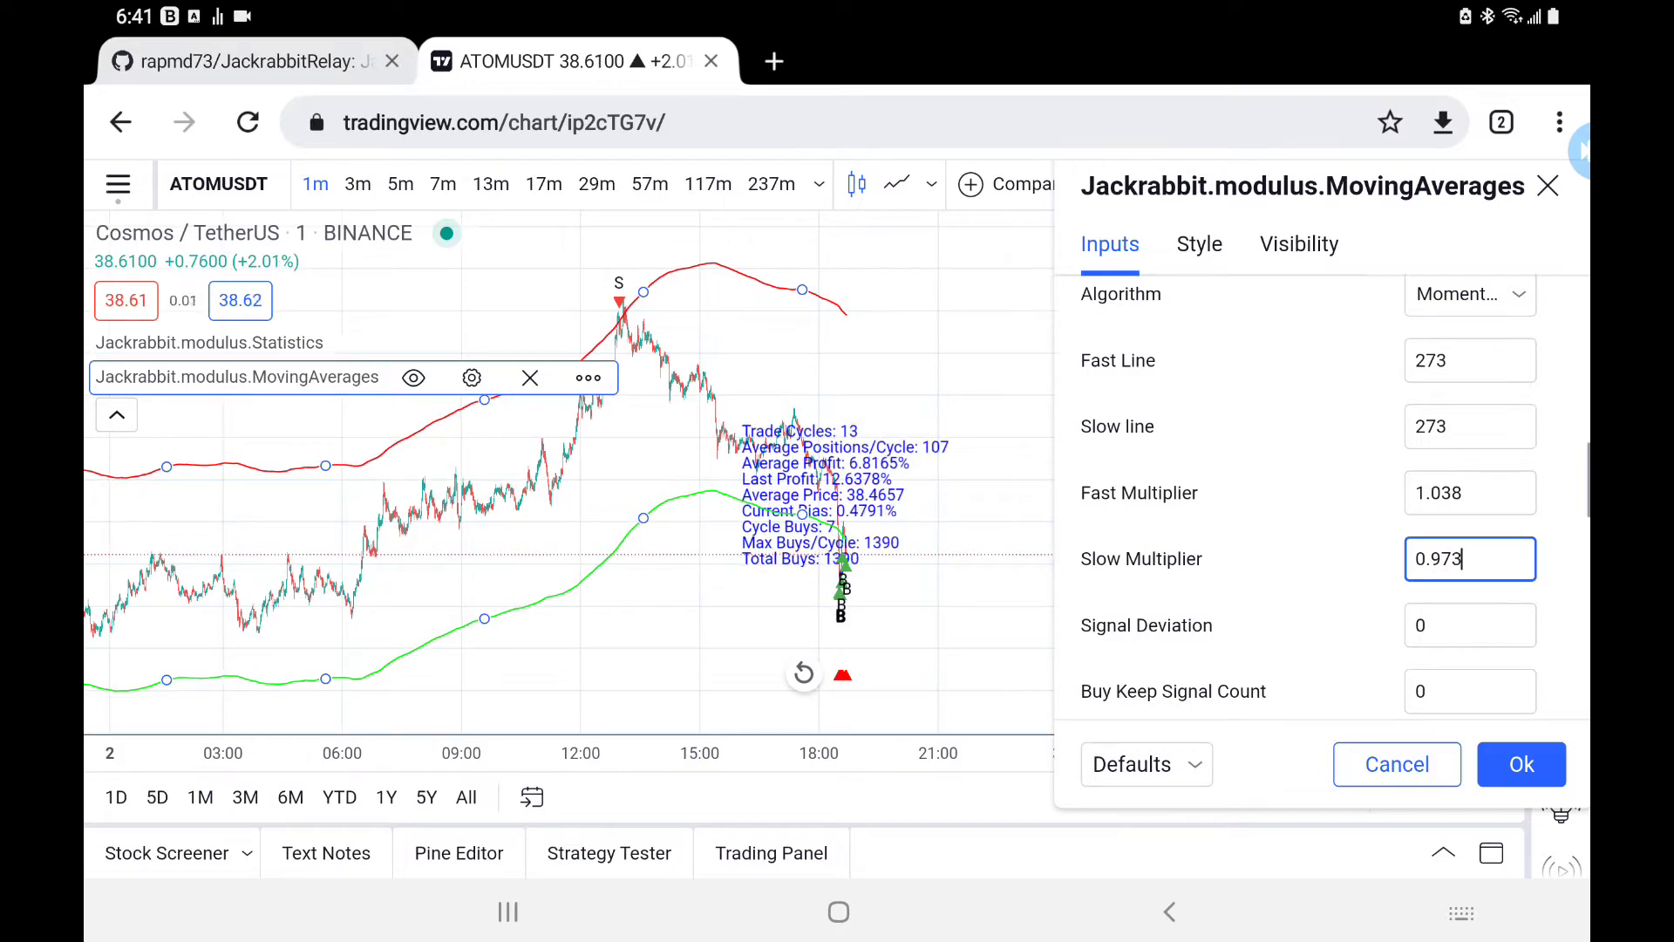
key(BackSpace)
text(2)
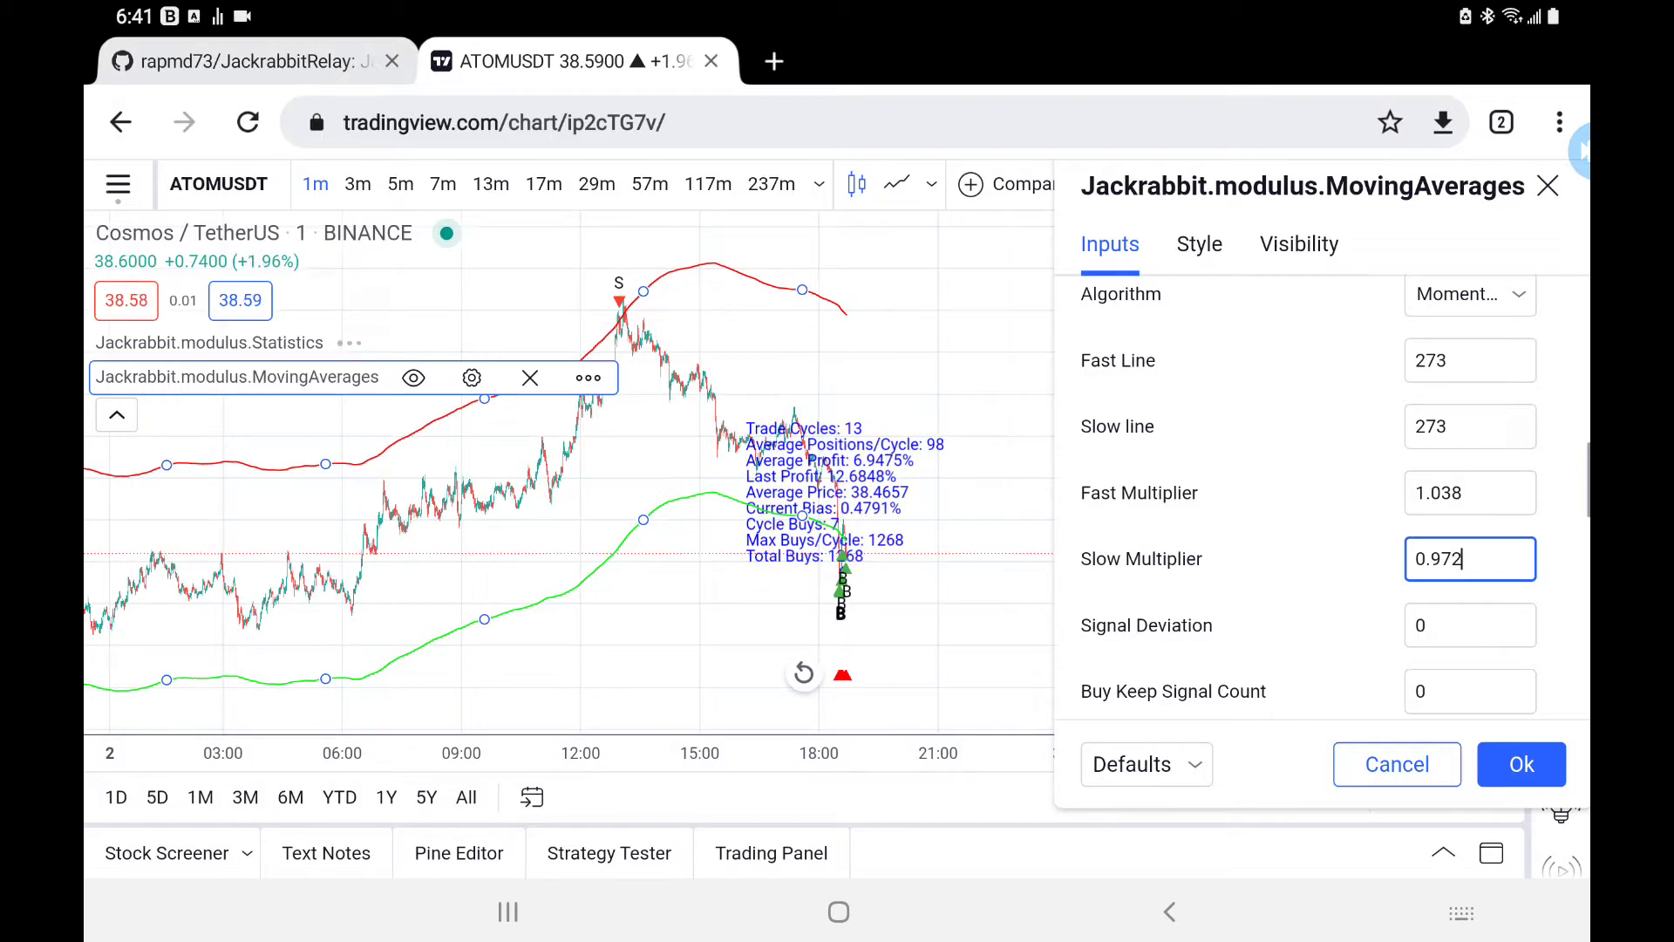
key(BackSpace)
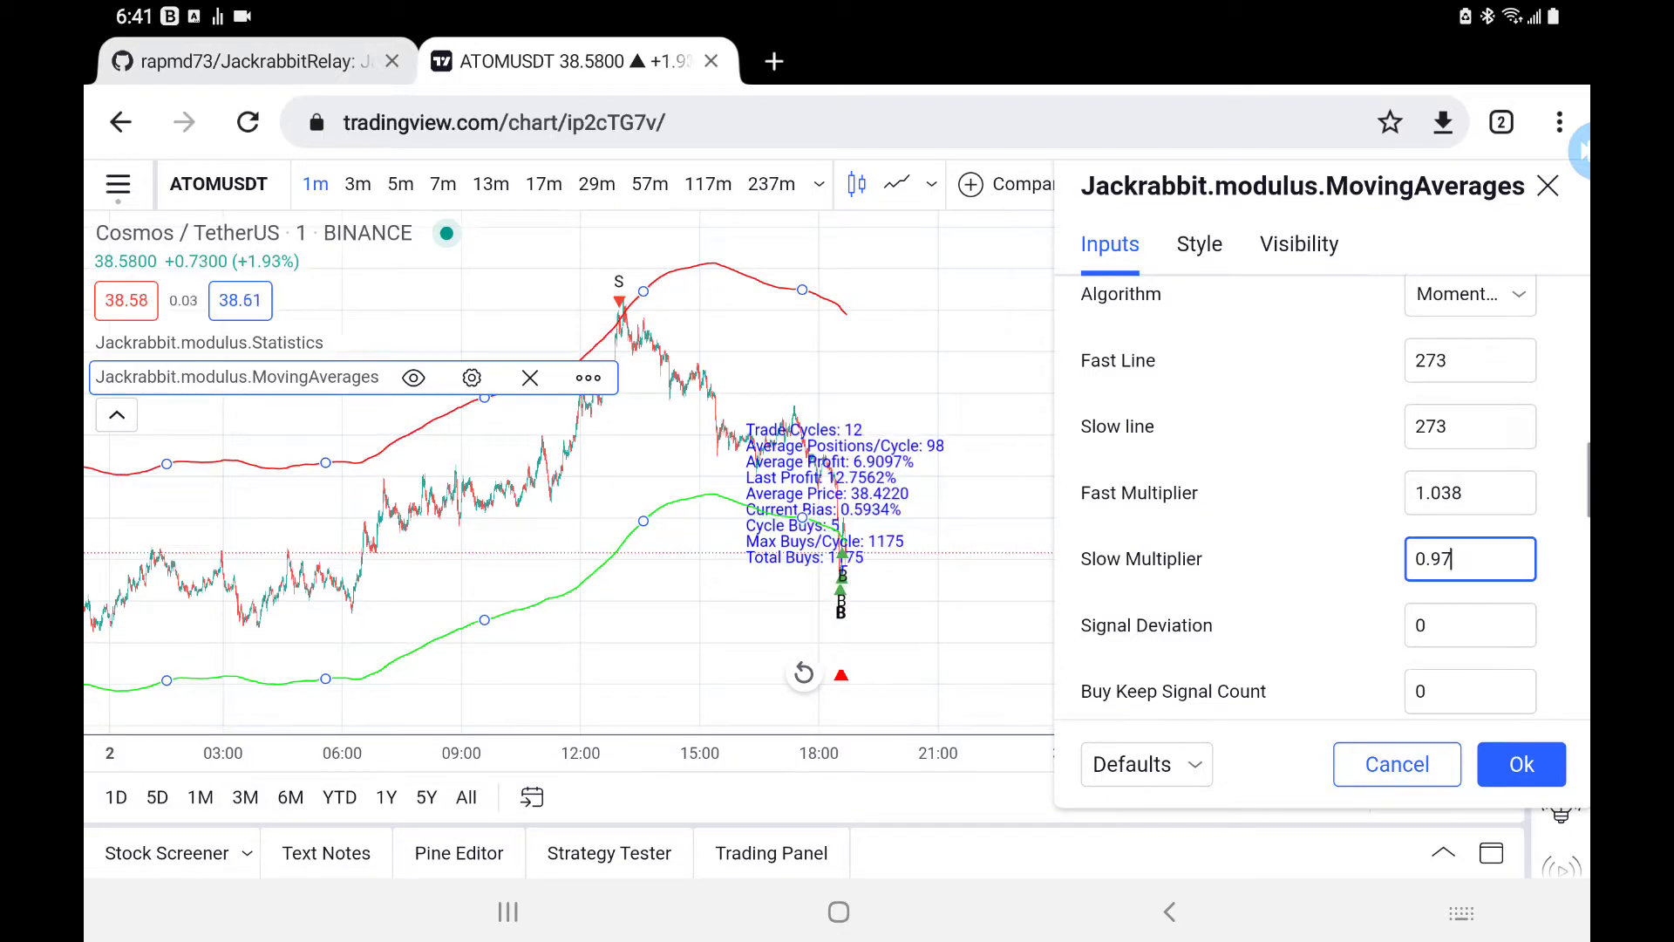
text(1)
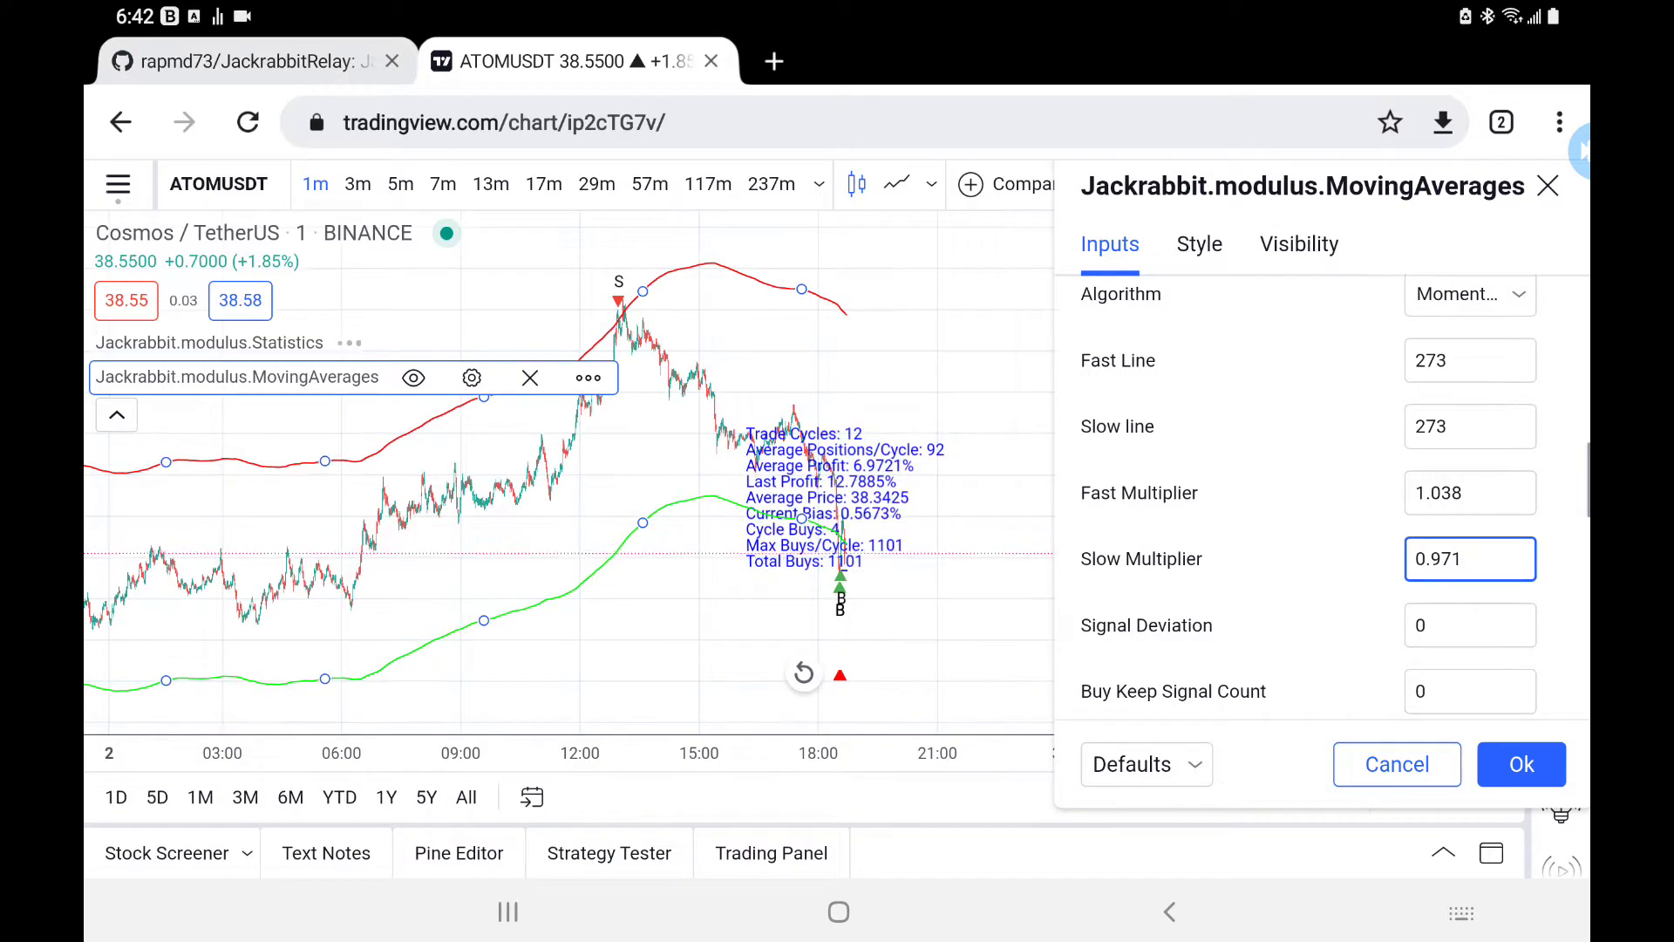
- Set the Slow Multiplier to 0.966 after trying 0.967, and apply the indicator settings
key(BackSpace)
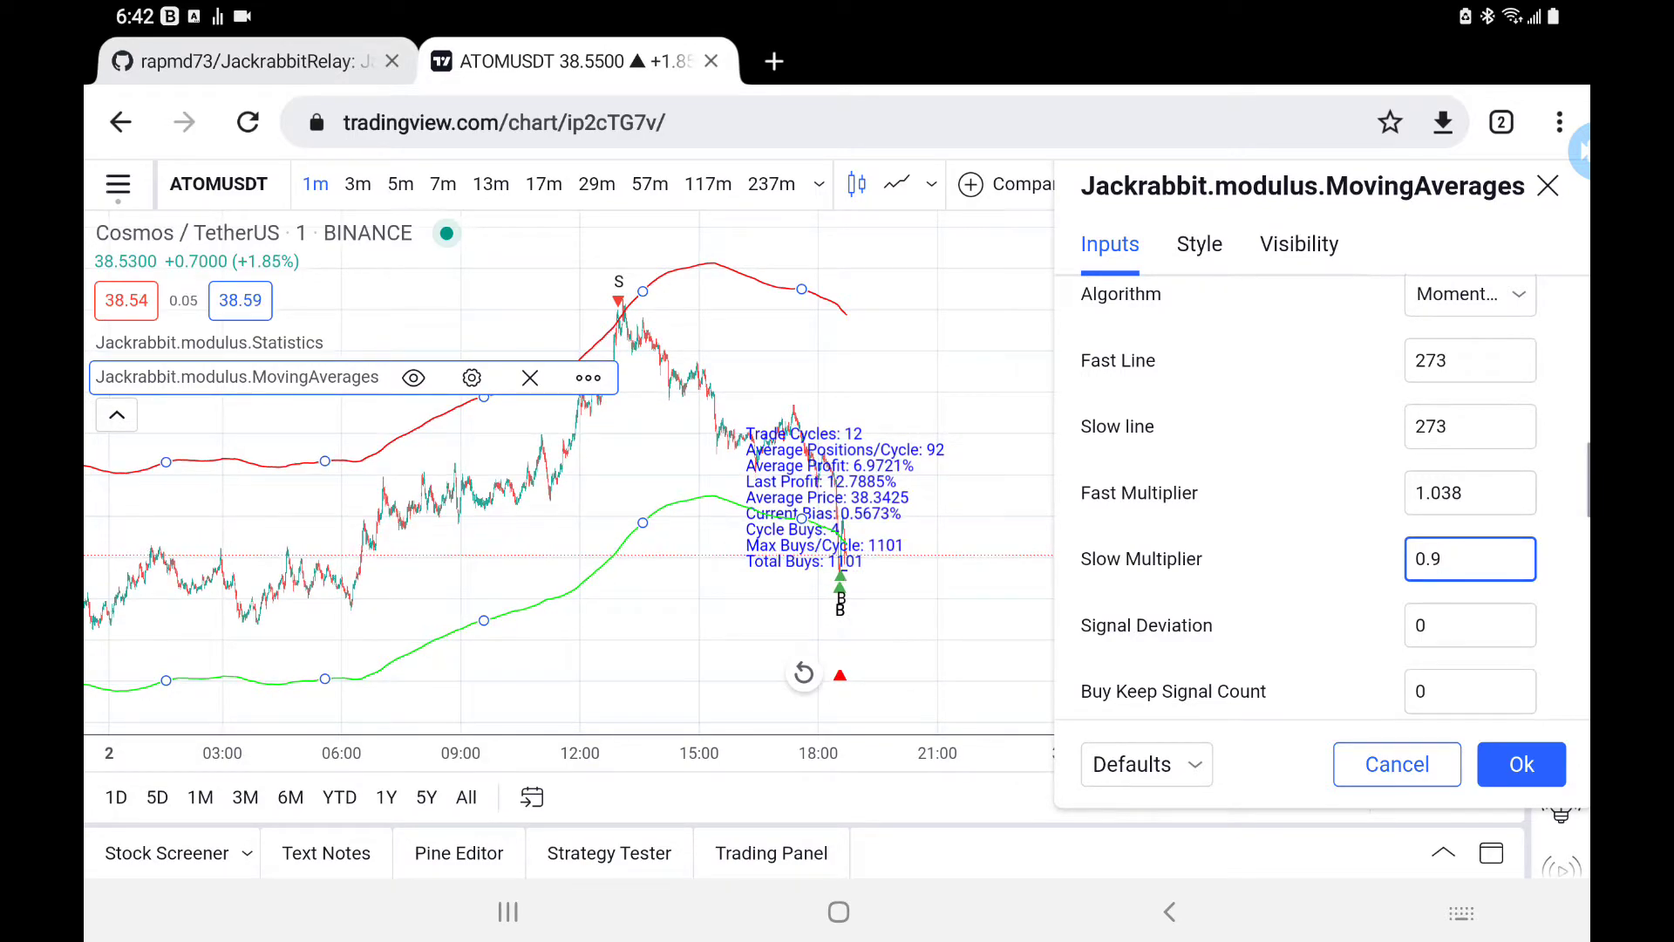
text(6)
text(9)
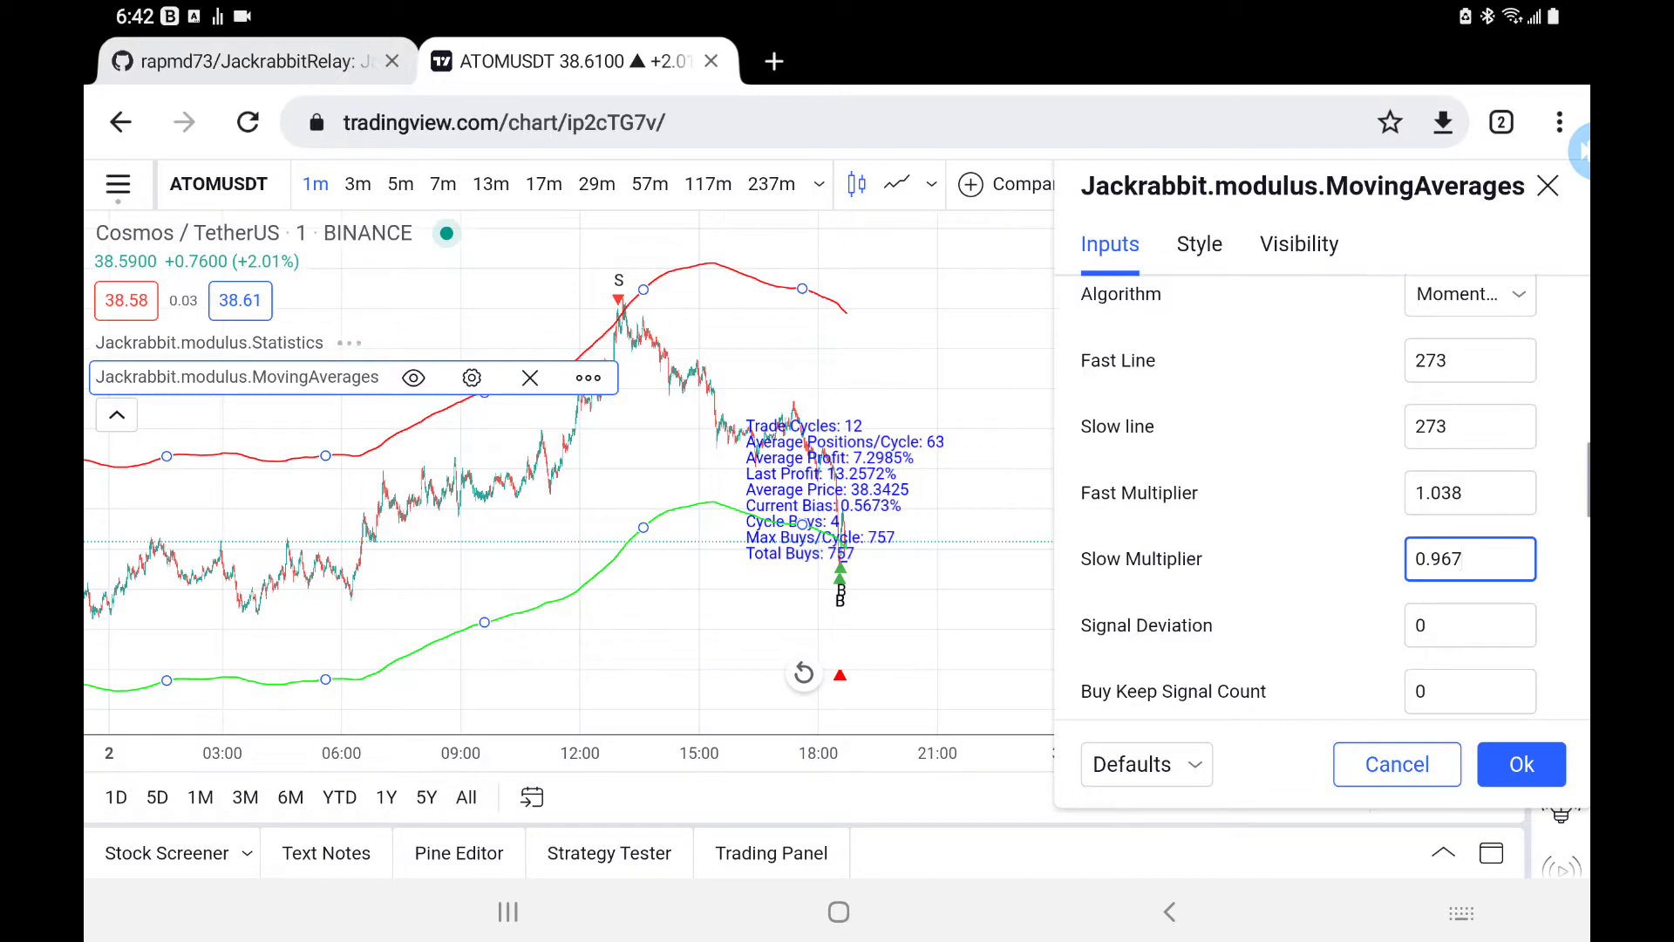
text(6)
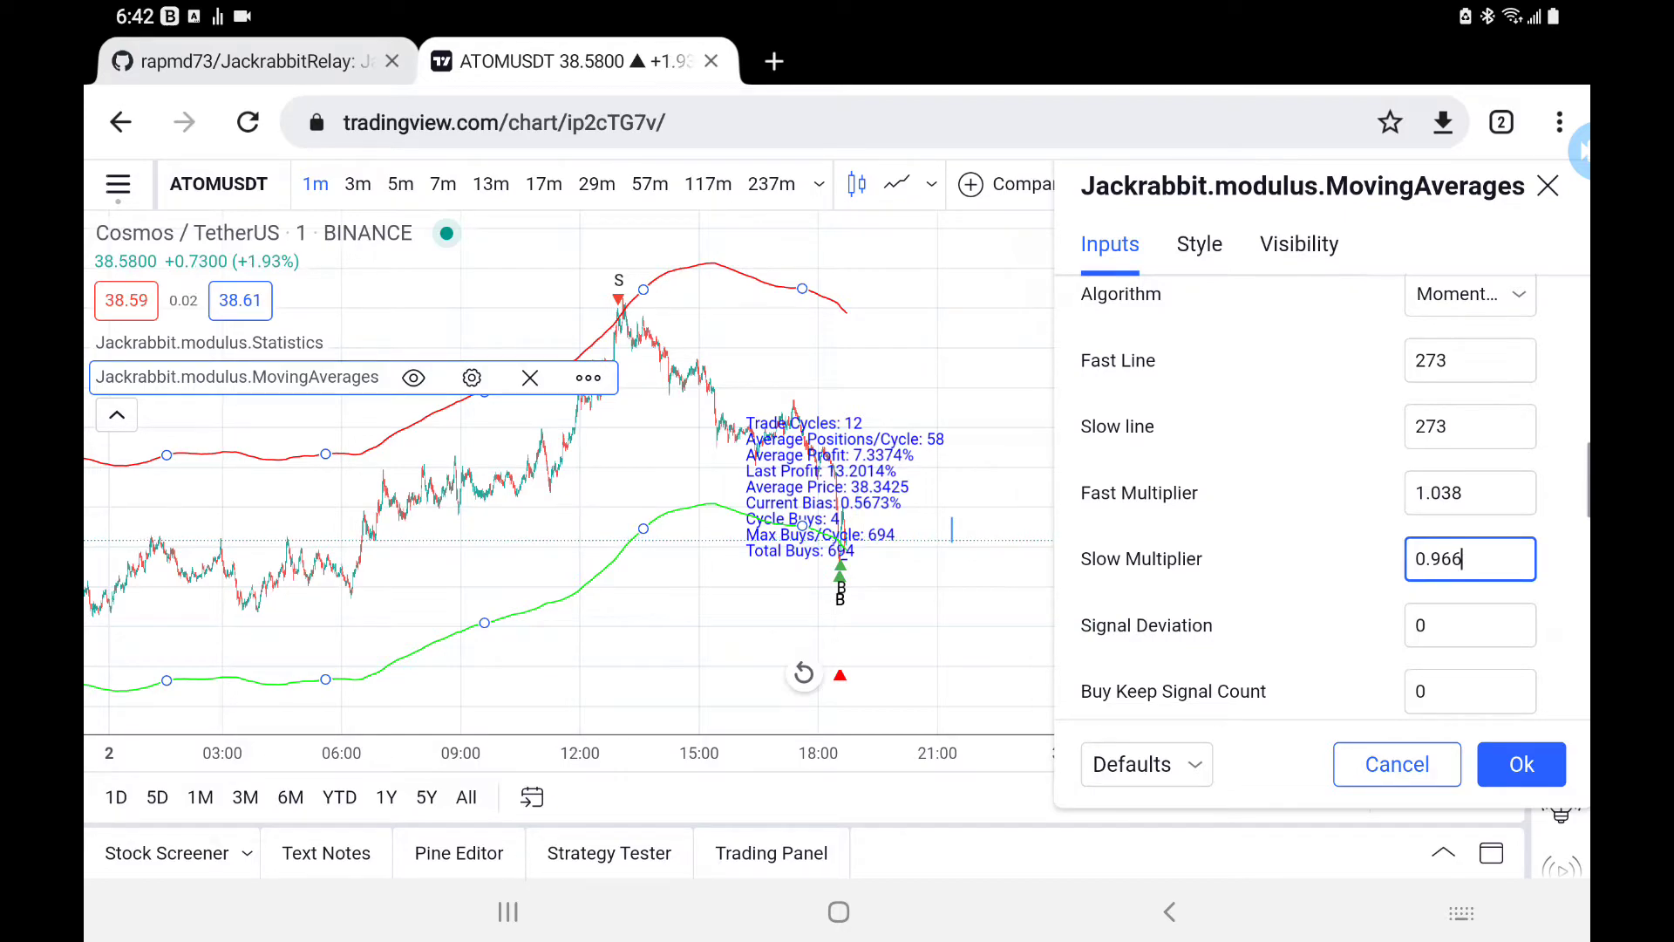
click(1513, 772)
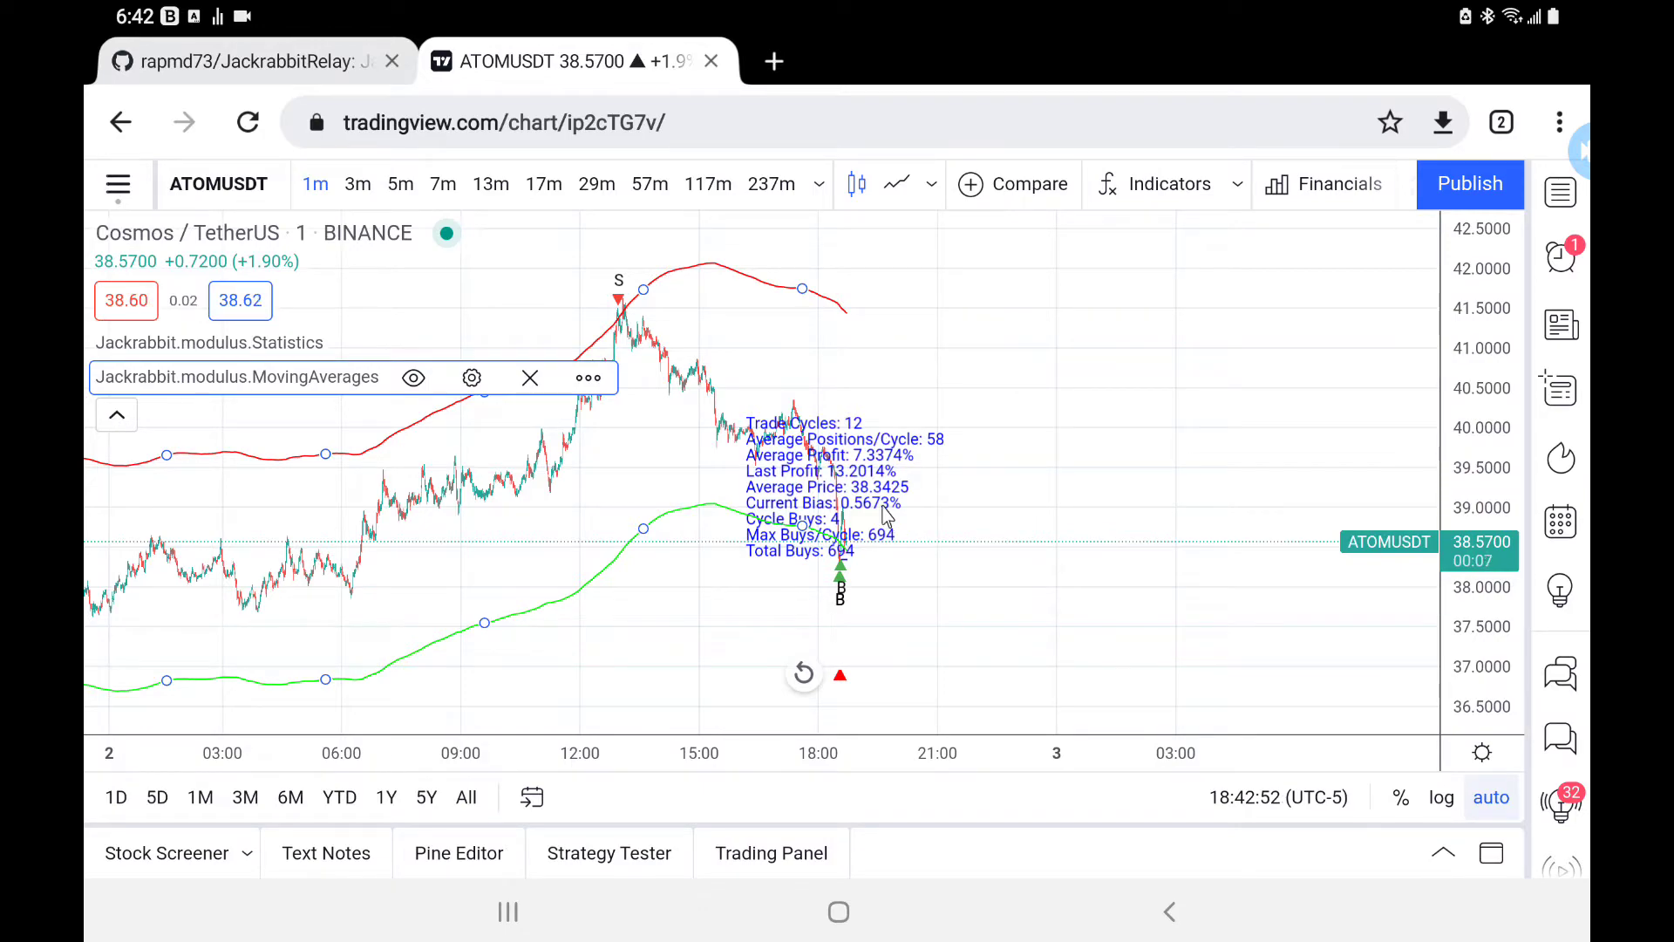
- Examine the buy and sell signals across the 1-minute ATOMUSDT history back to 26 September, and return to the latest bars
scroll(885, 515, left, 5)
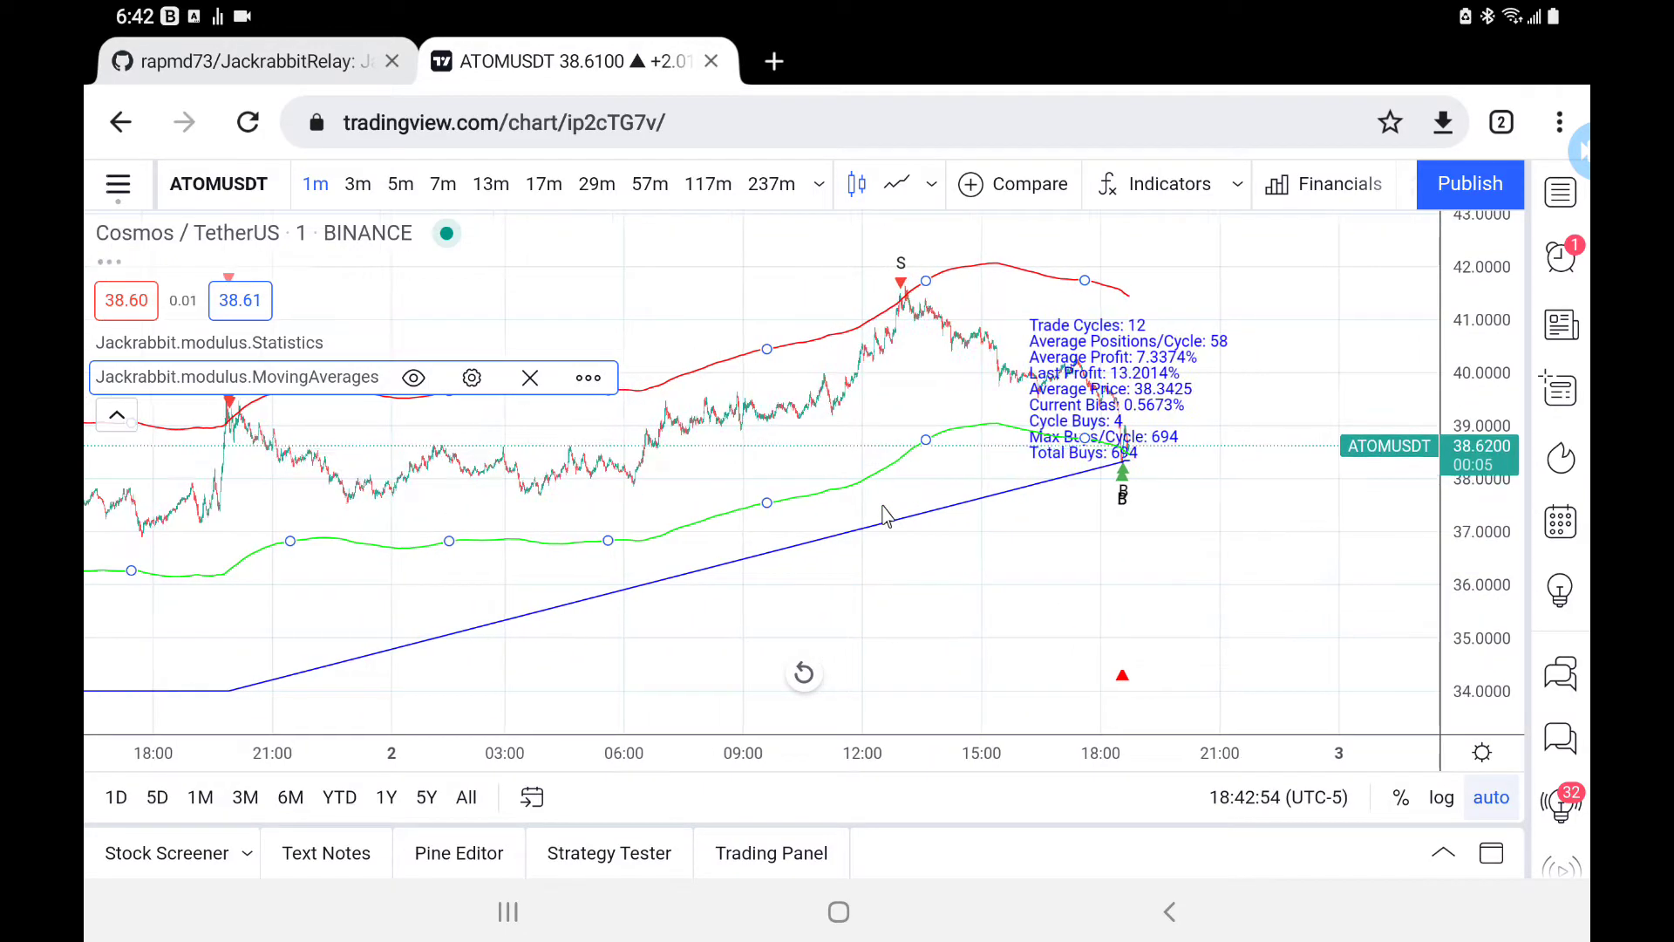
scroll(885, 515, left, 5)
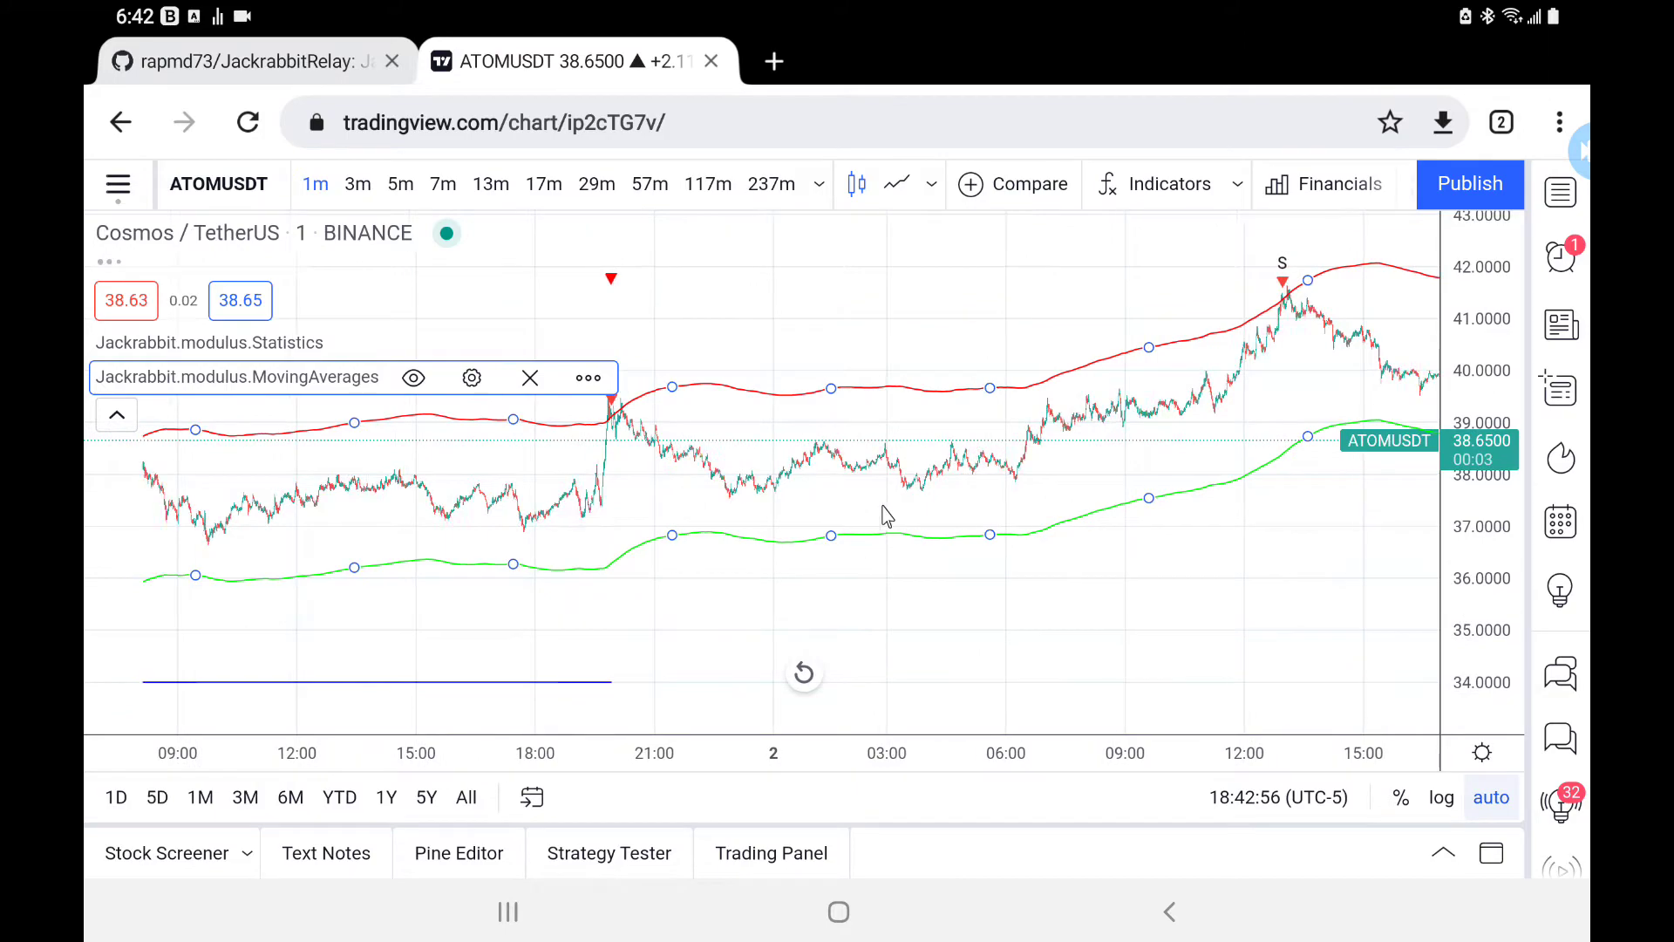
scroll(885, 515, left, 5)
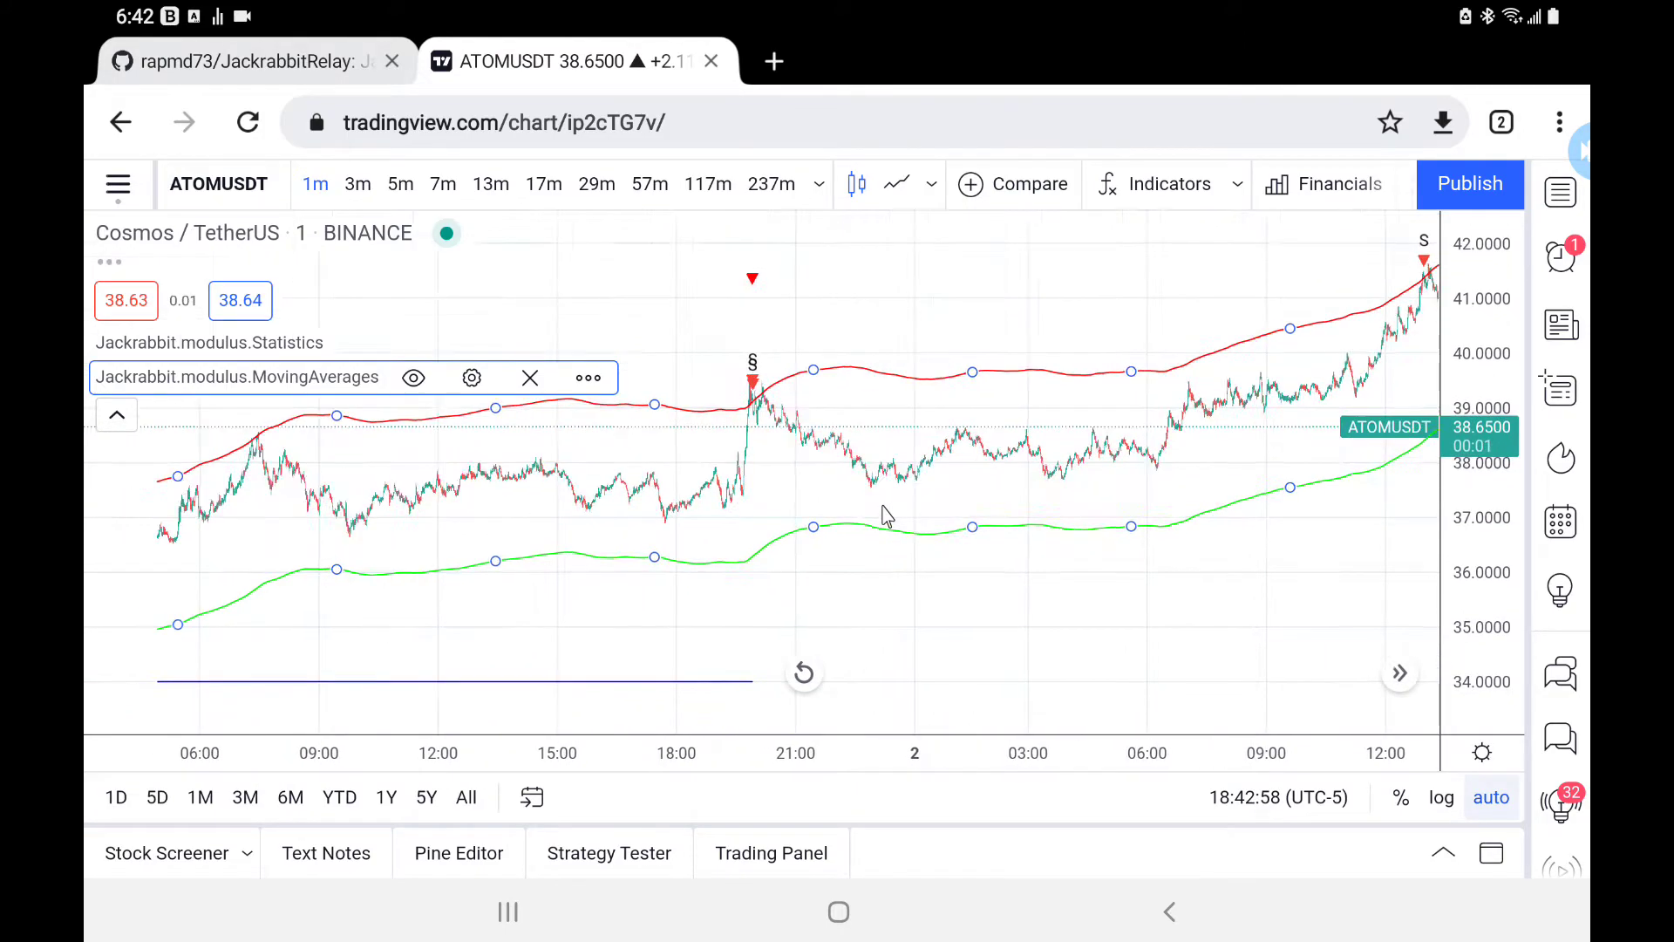
scroll(885, 514, left, 1)
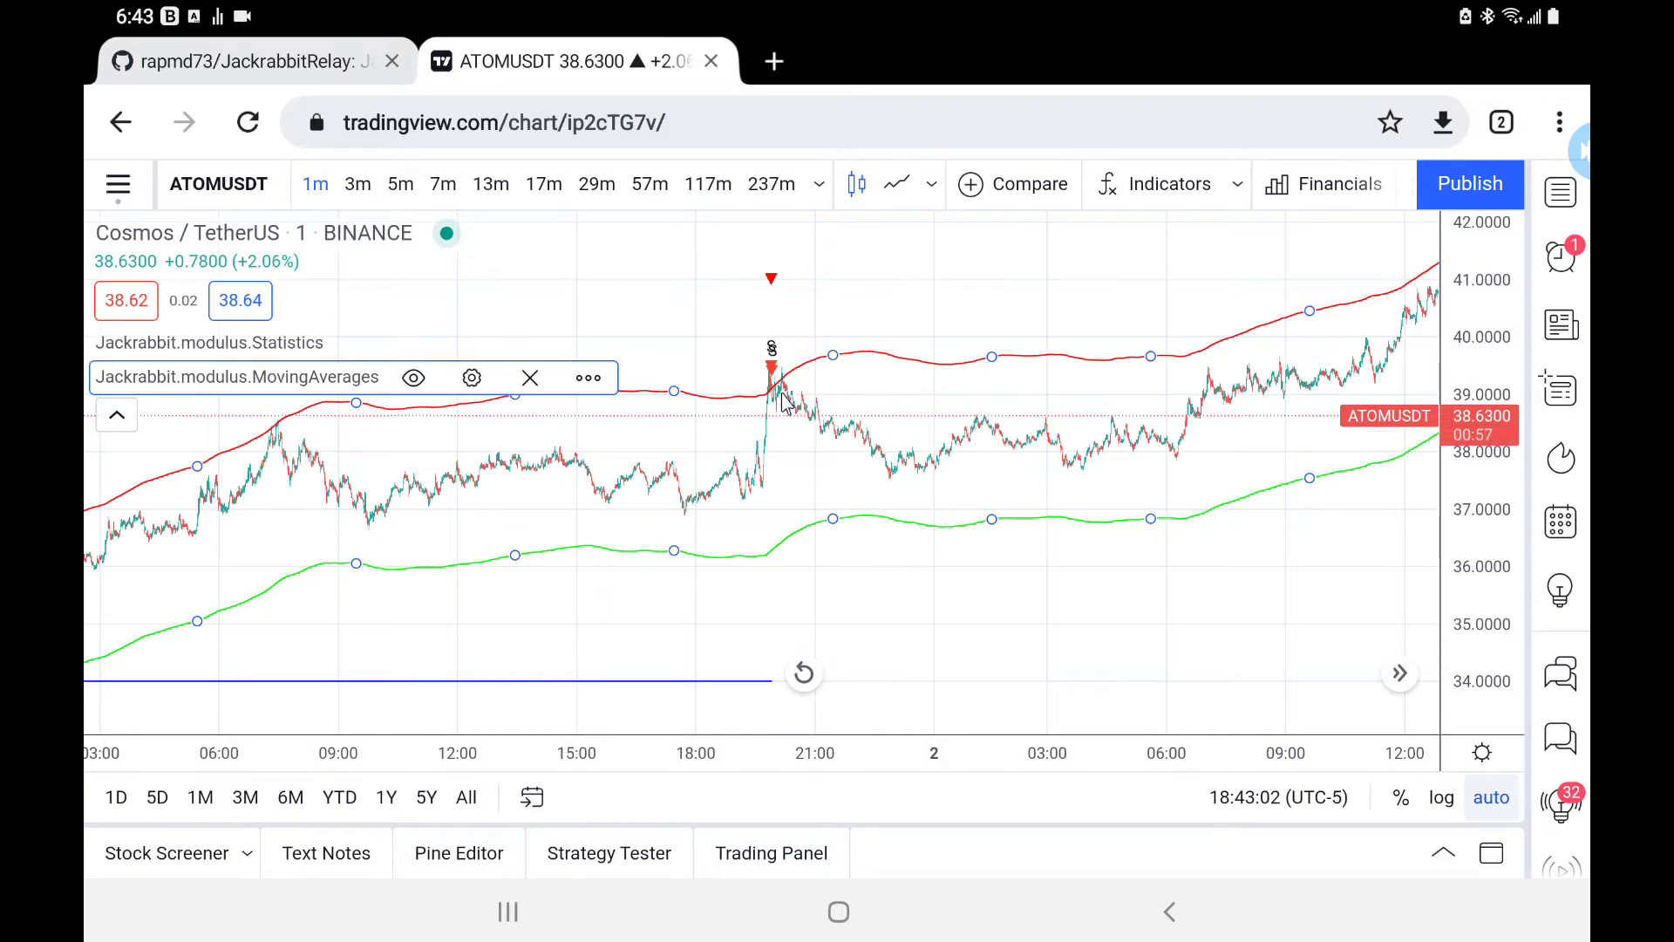
scroll(786, 403, left, 10)
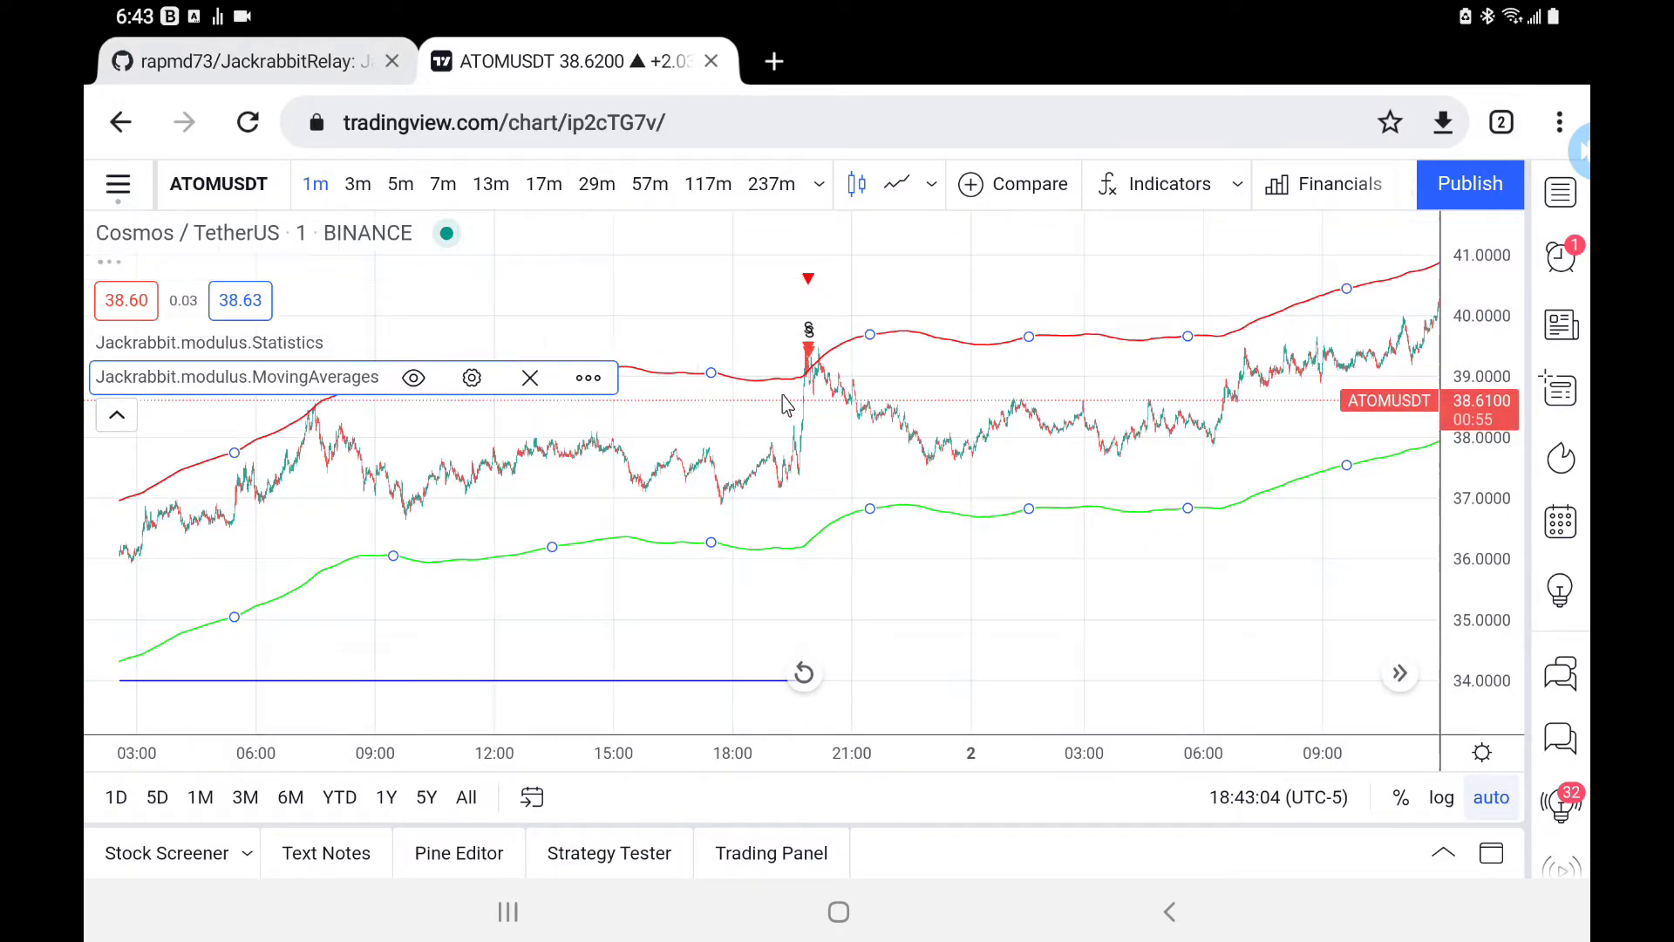
scroll(786, 404, left, 14)
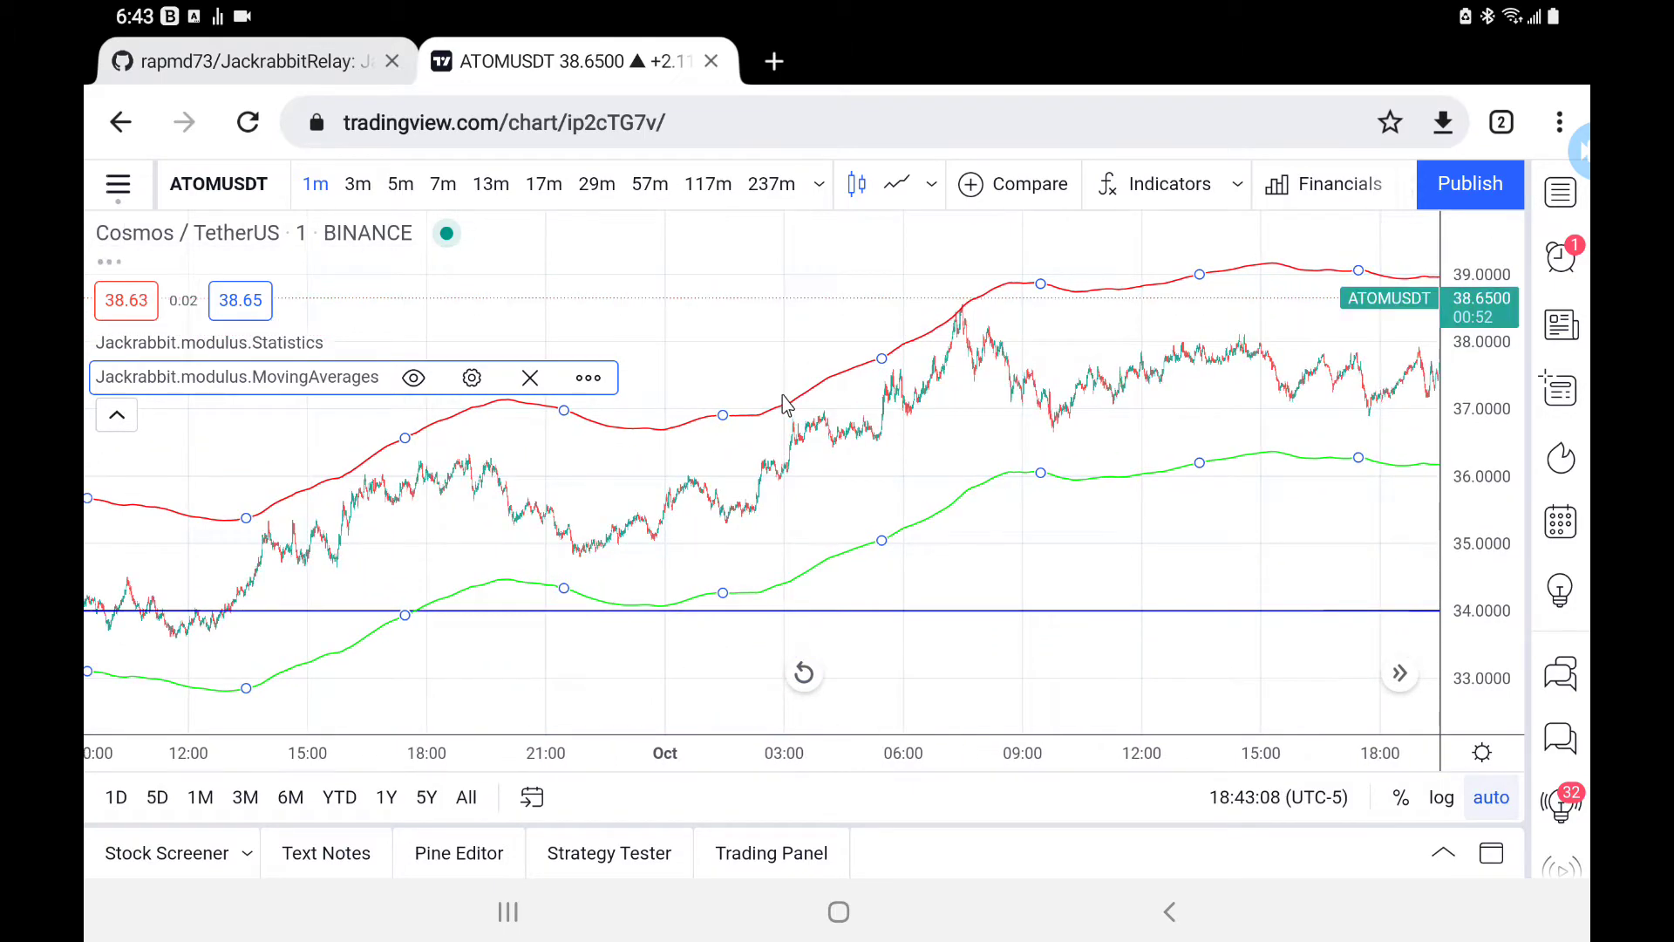
scroll(786, 404, left, 13)
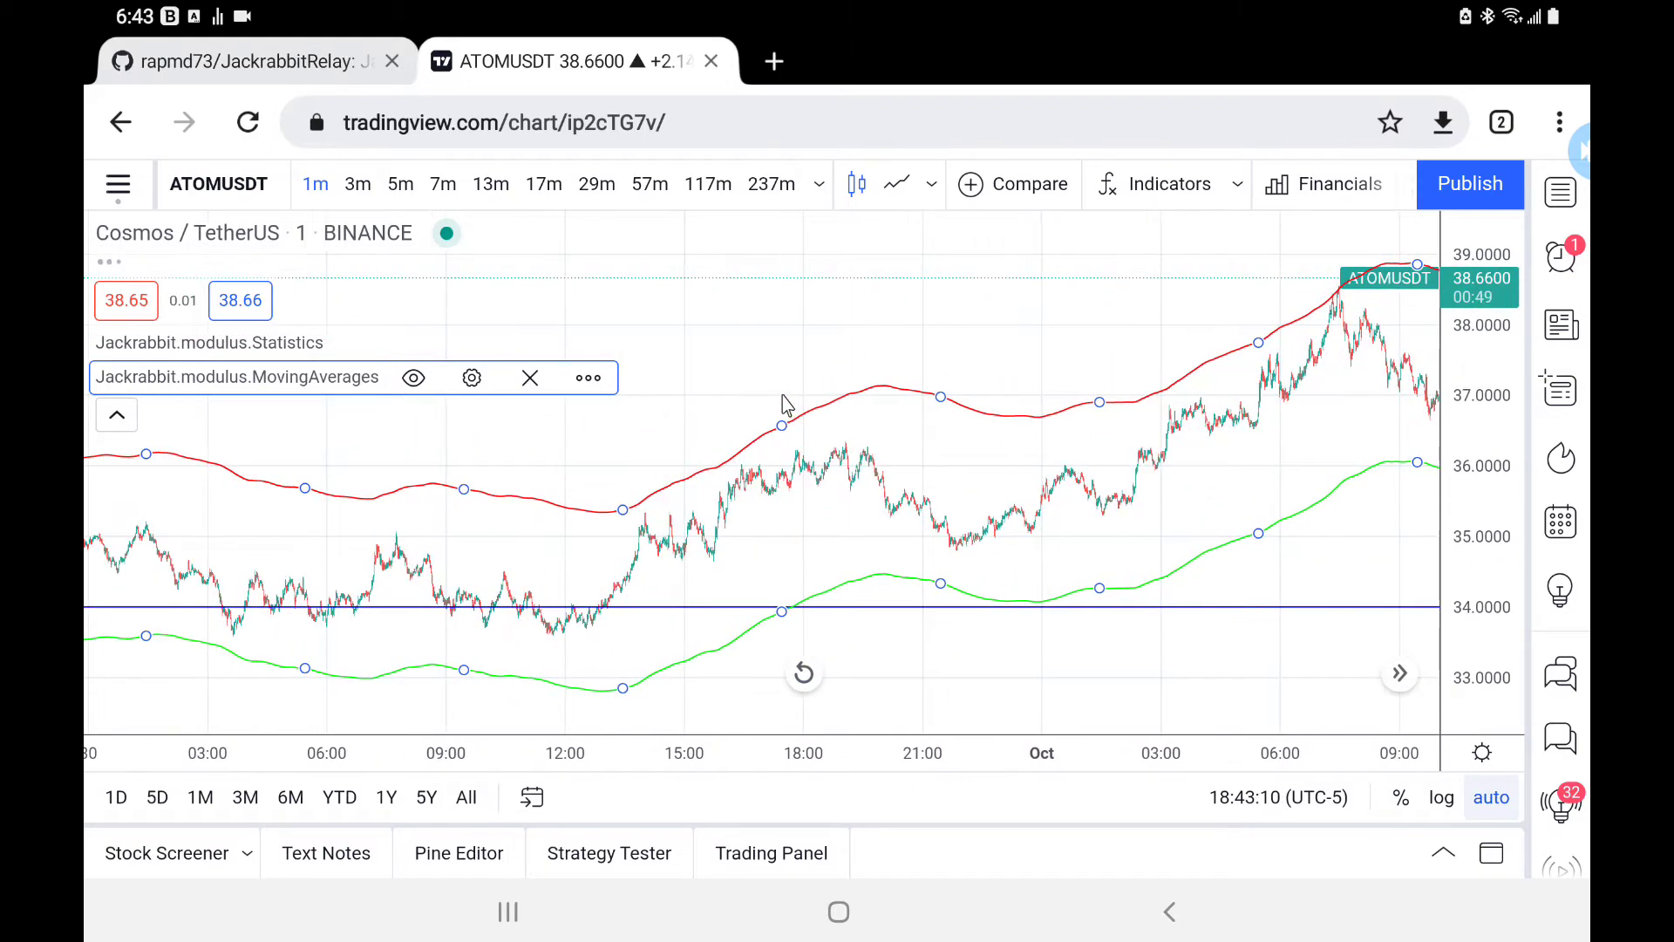
scroll(786, 404, left, 8)
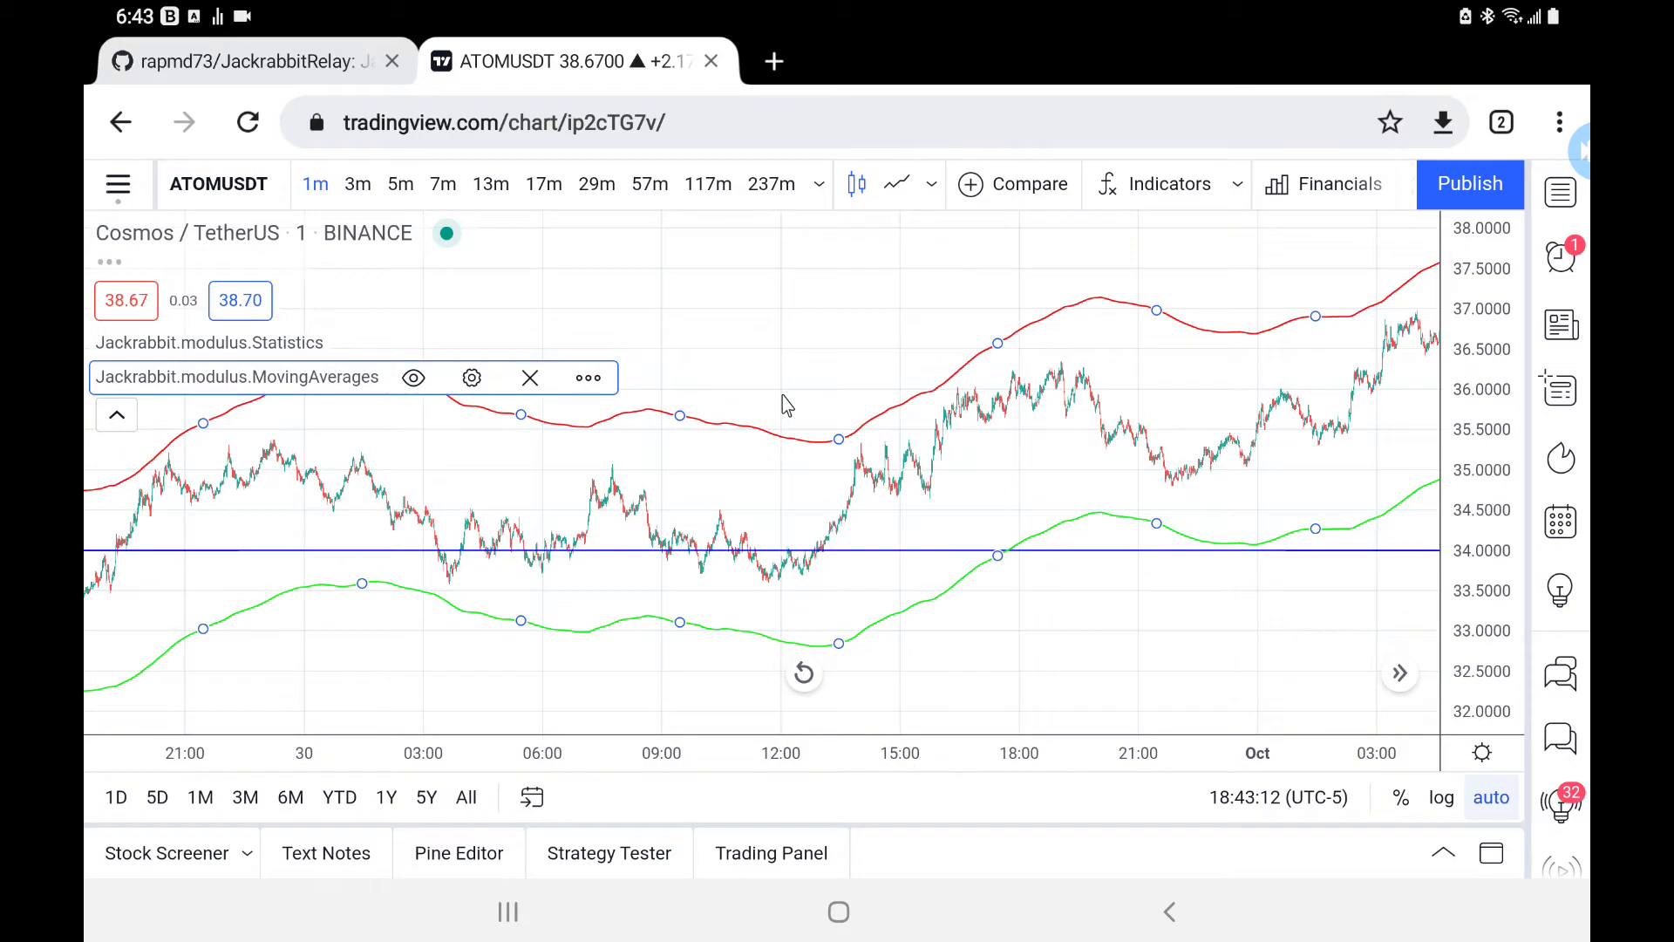
scroll(786, 403, left, 12)
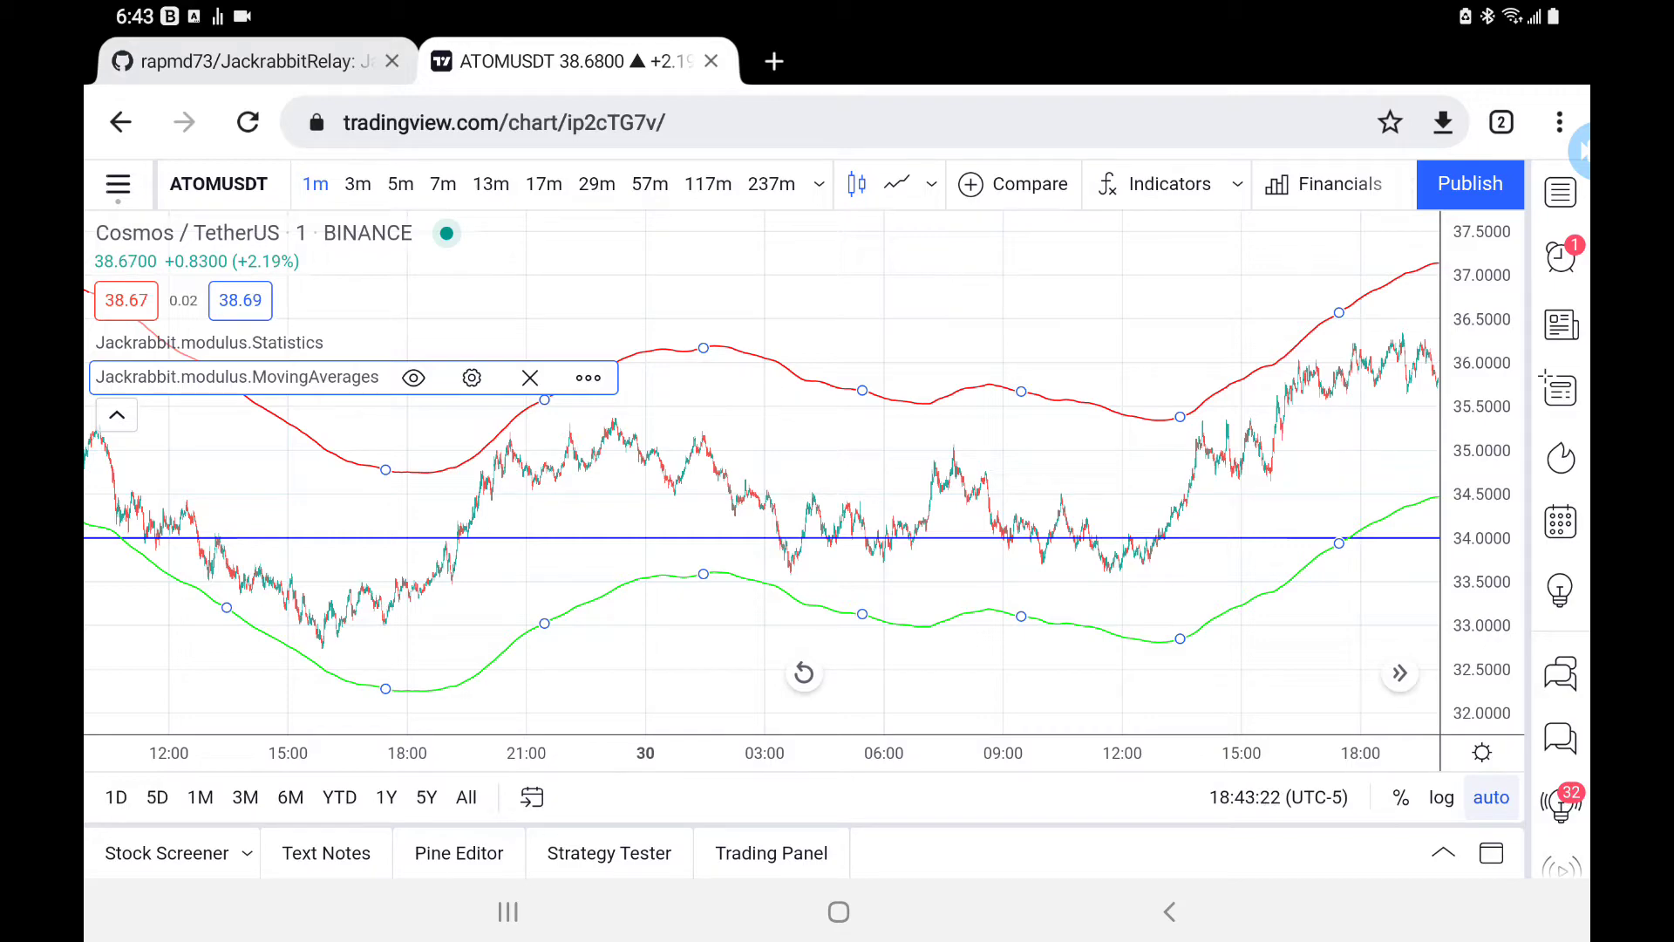
drag(785, 488, 997, 489)
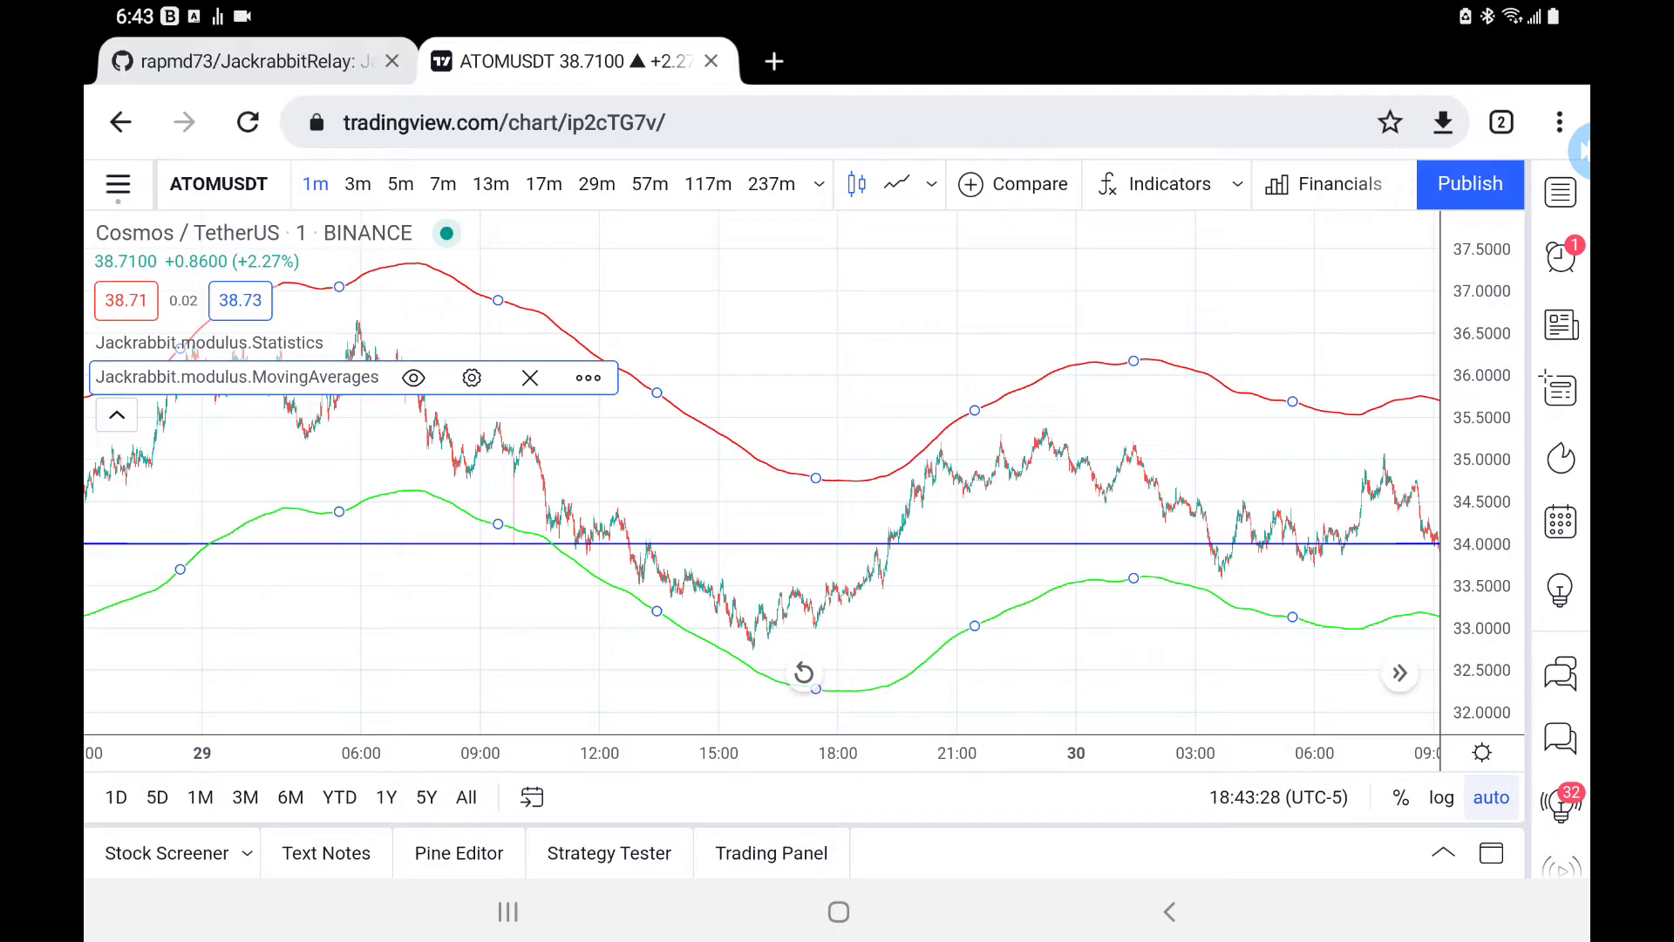
drag(785, 489, 1151, 488)
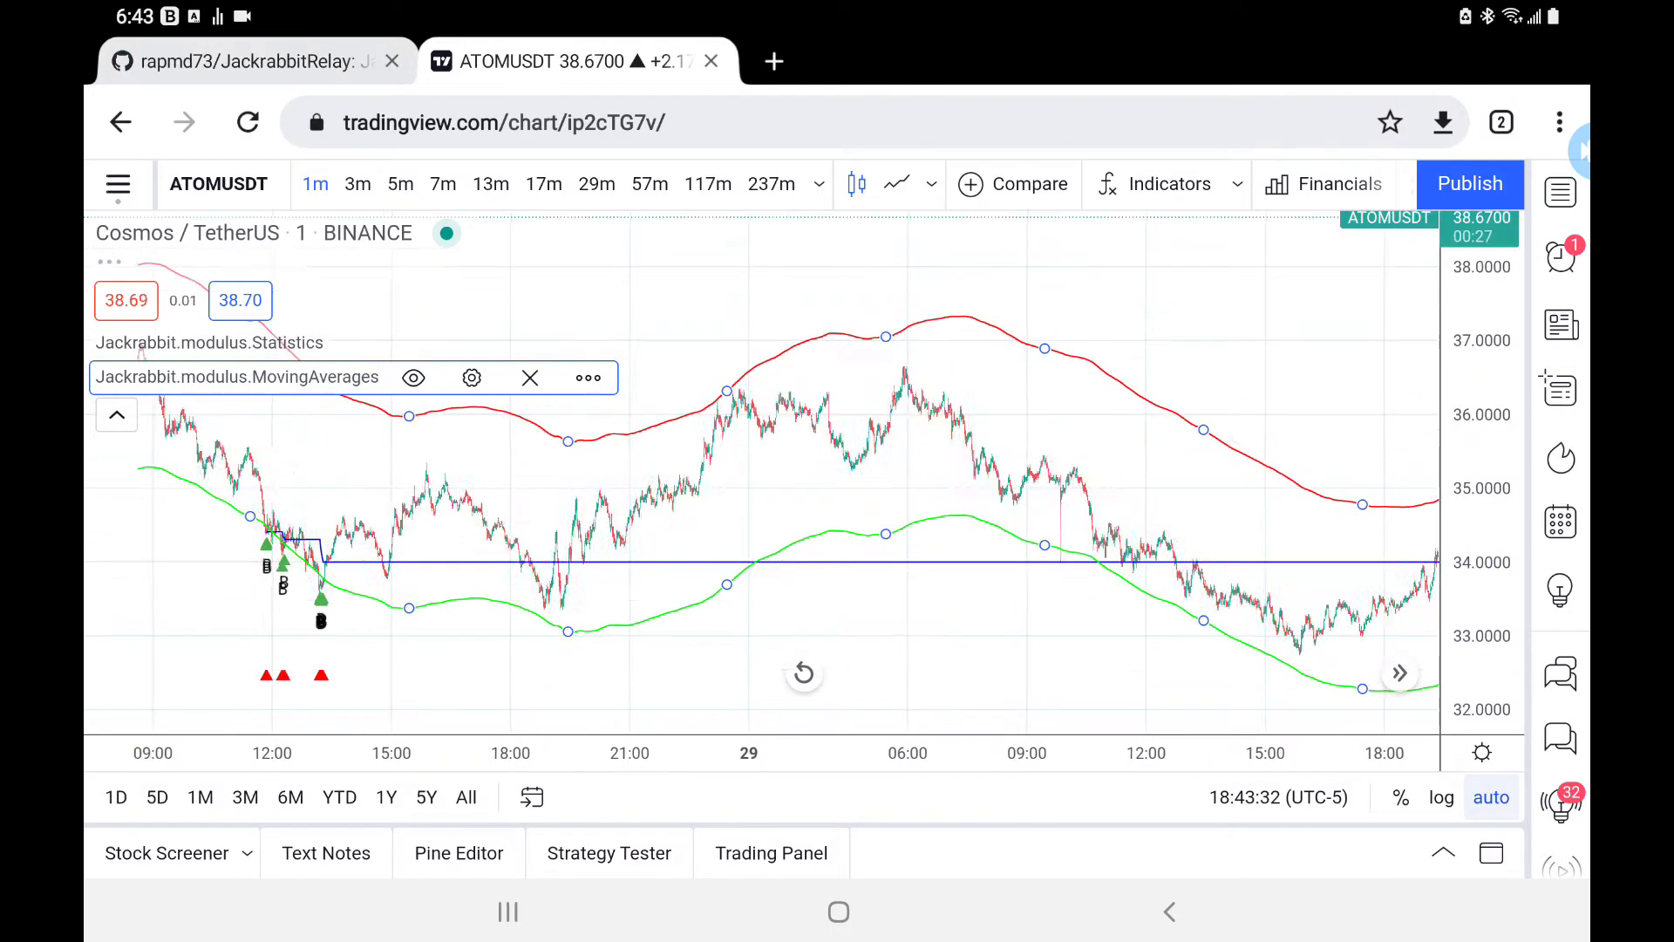
drag(785, 489, 1163, 488)
drag(785, 488, 1129, 488)
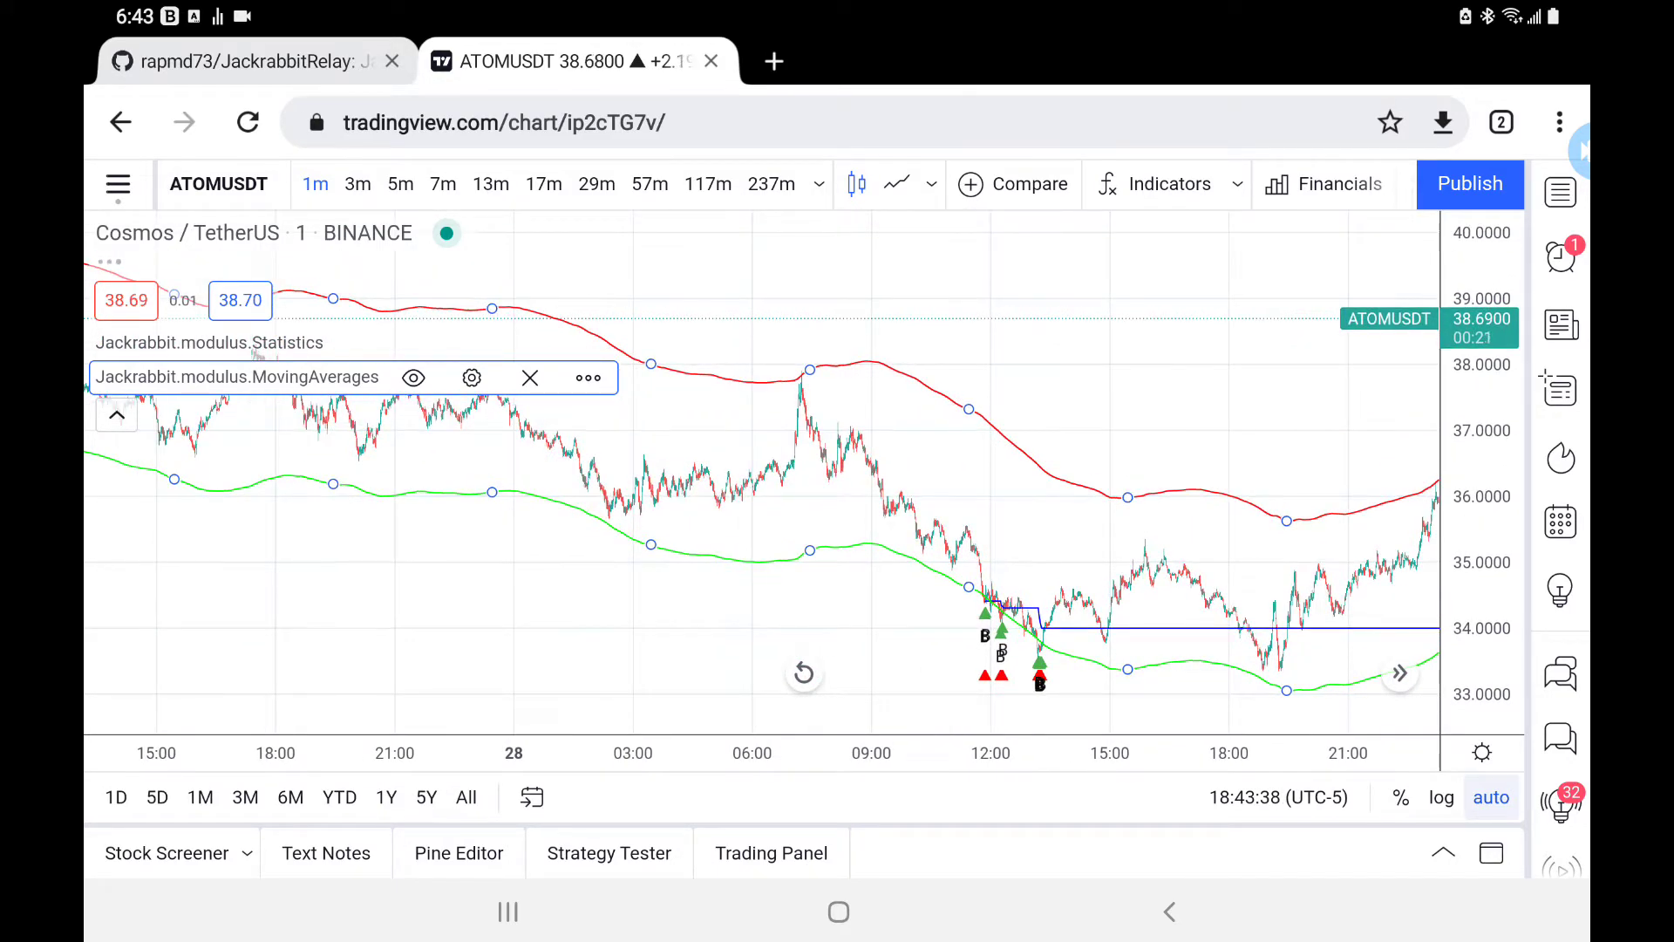
drag(785, 489, 1323, 488)
drag(785, 489, 1328, 489)
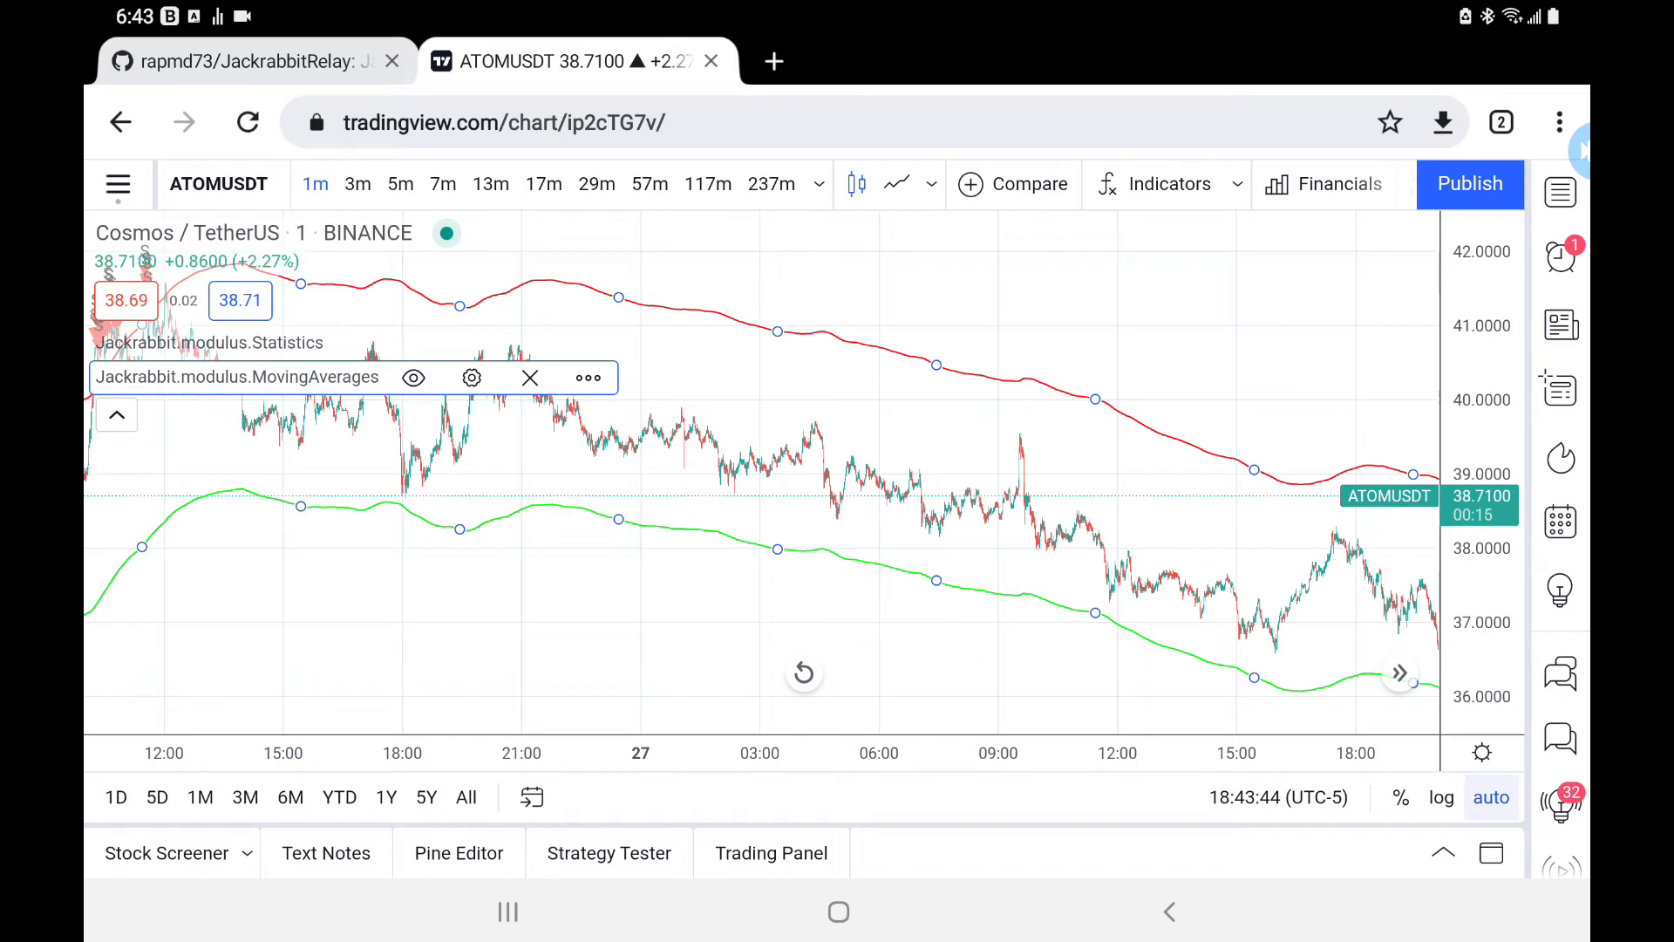
drag(784, 488, 893, 488)
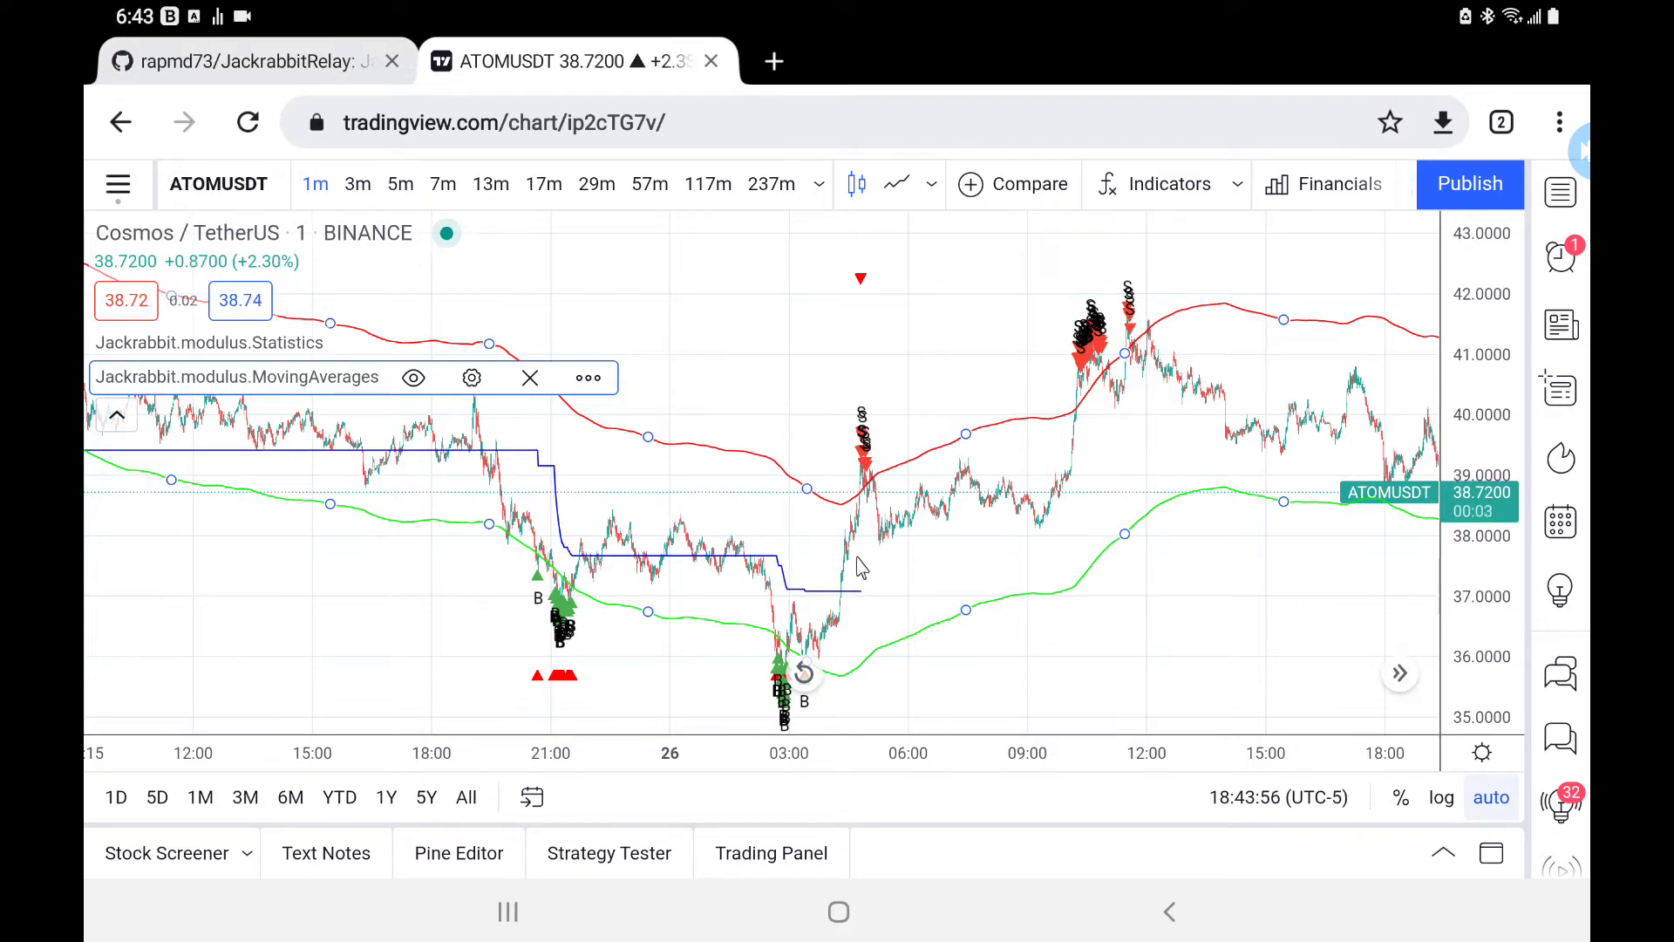
click(1400, 676)
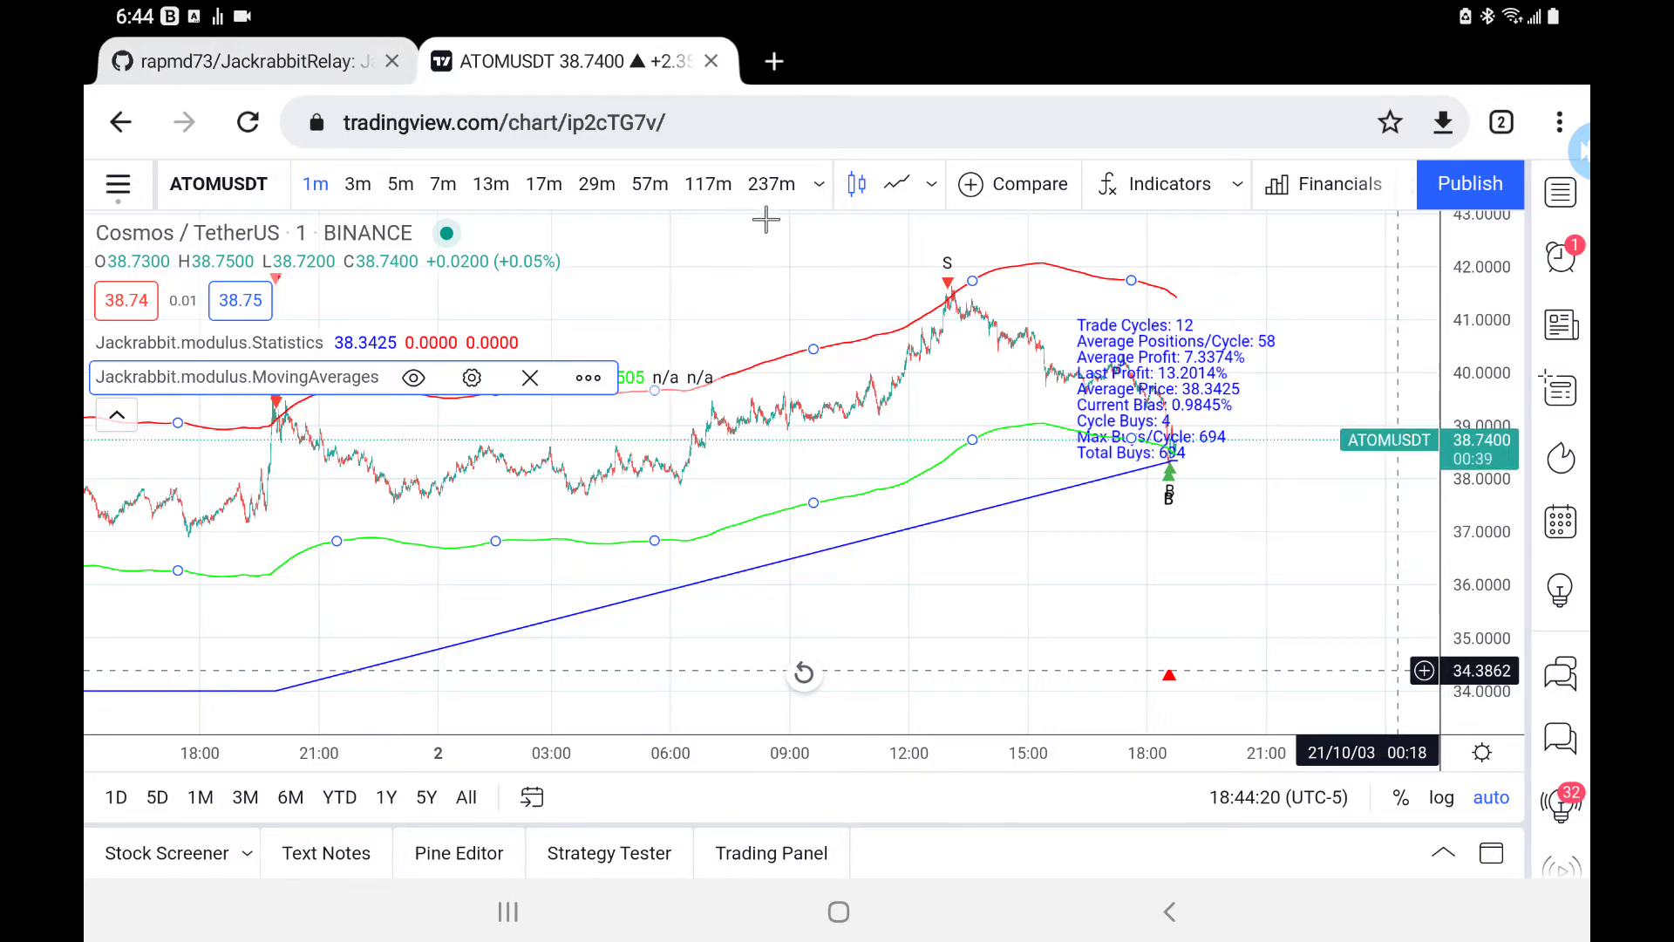
- Switch the chart to the 237-minute interval and bring up the MovingAverages multiplier settings clear of the price bars
click(771, 184)
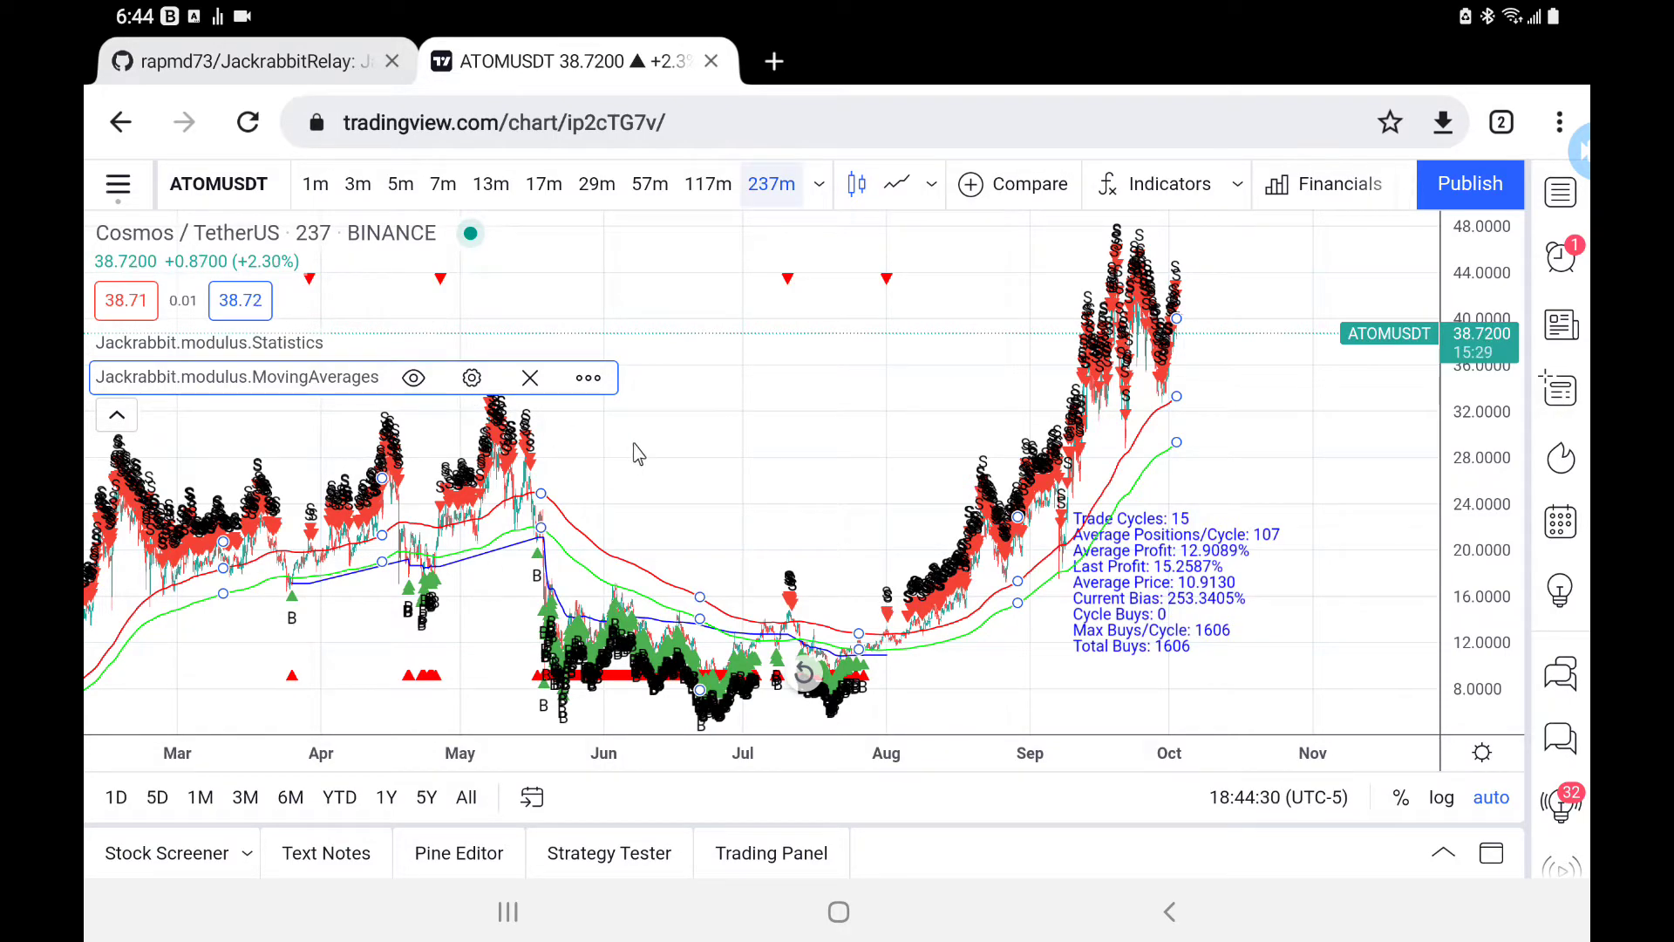
drag(401, 478, 206, 477)
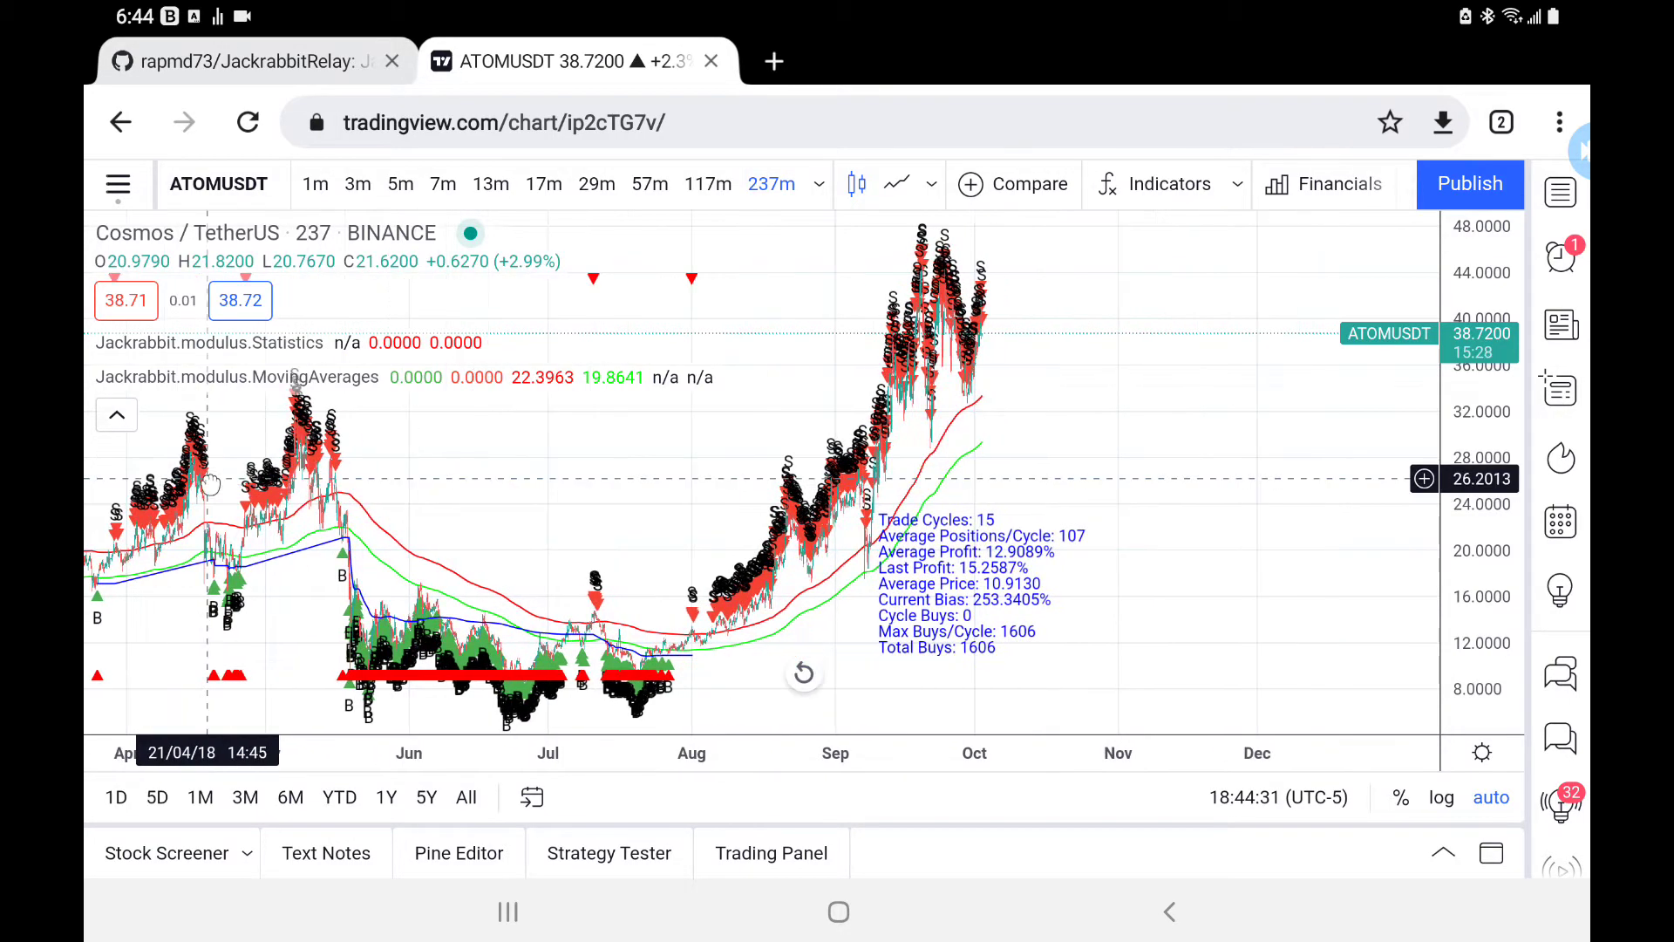
click(350, 380)
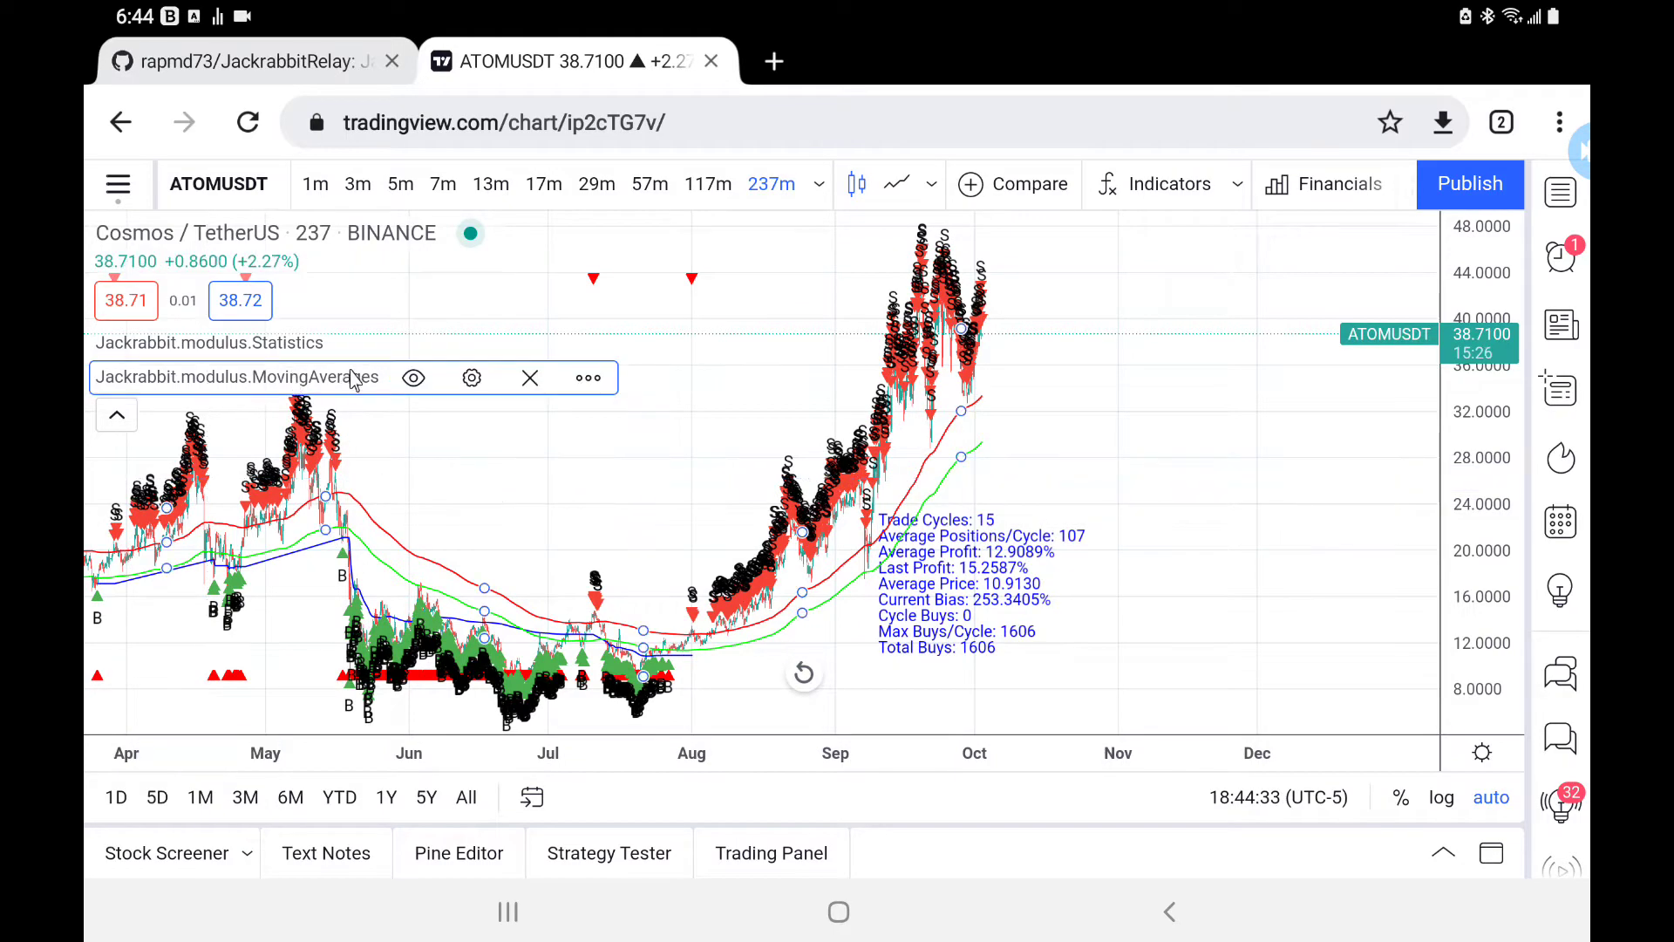
click(470, 377)
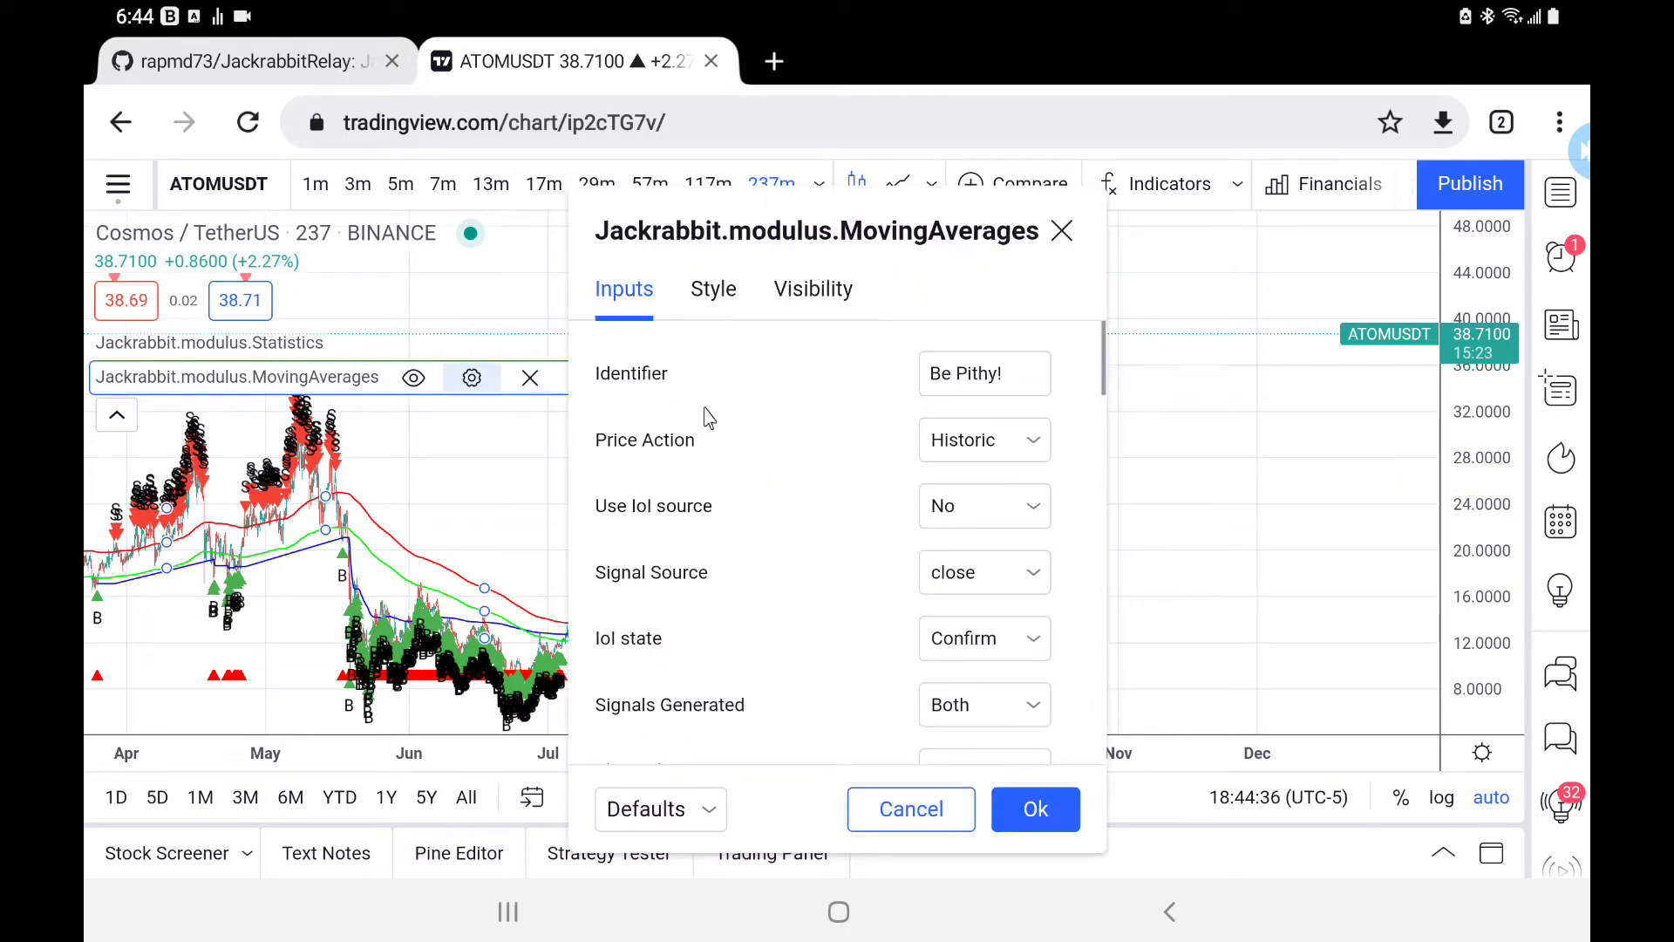
scroll(765, 421, down, 6)
scroll(765, 421, down, 3)
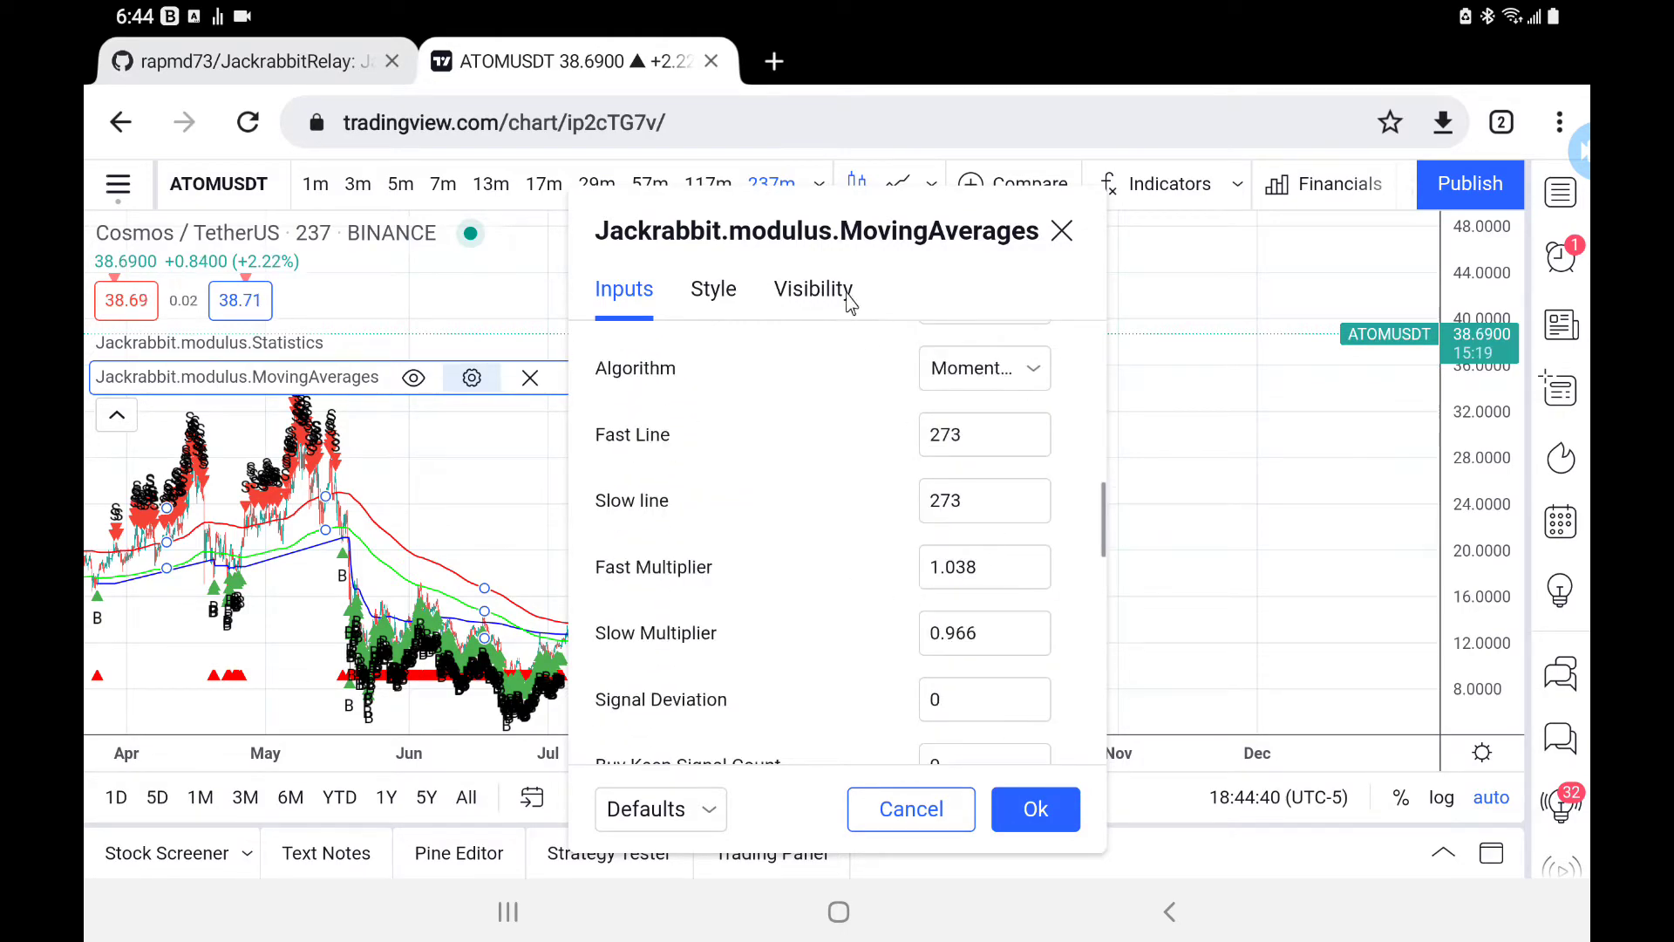
drag(918, 230, 1338, 207)
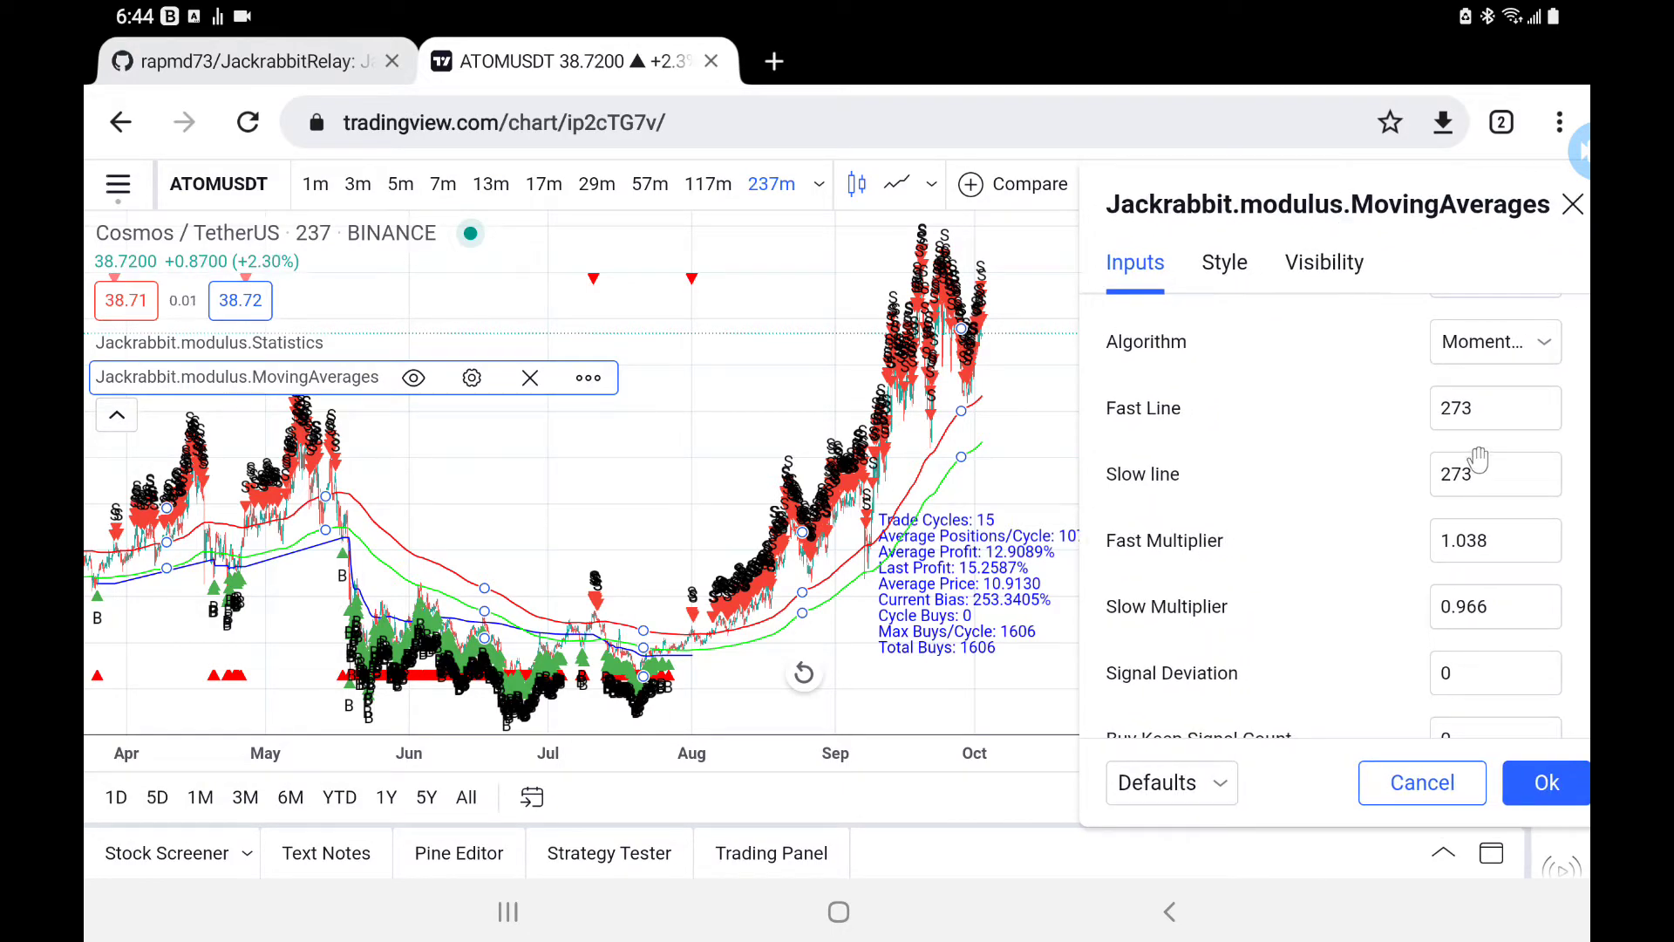
- Try Fast Multiplier values of 5, 4, 3, 2, 1.7 and 1.59, and settle on 1.6
click(1506, 552)
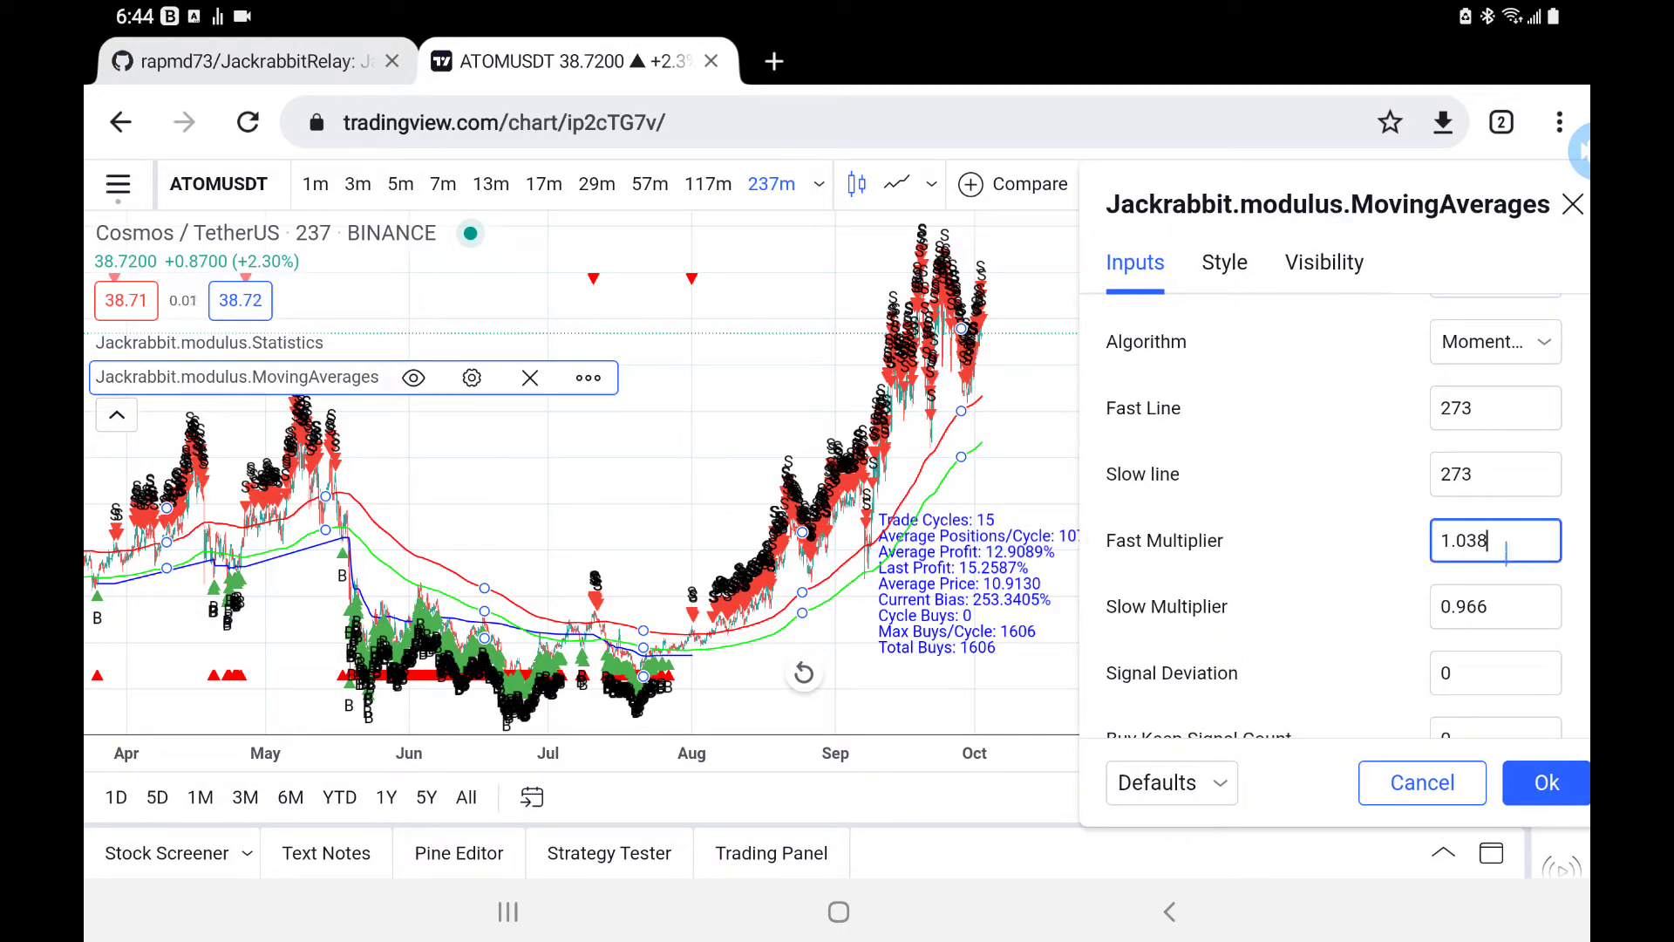
key(BackSpace)
key(BackSpace)
key(BackSpace)
key(BackSpace)
text(5)
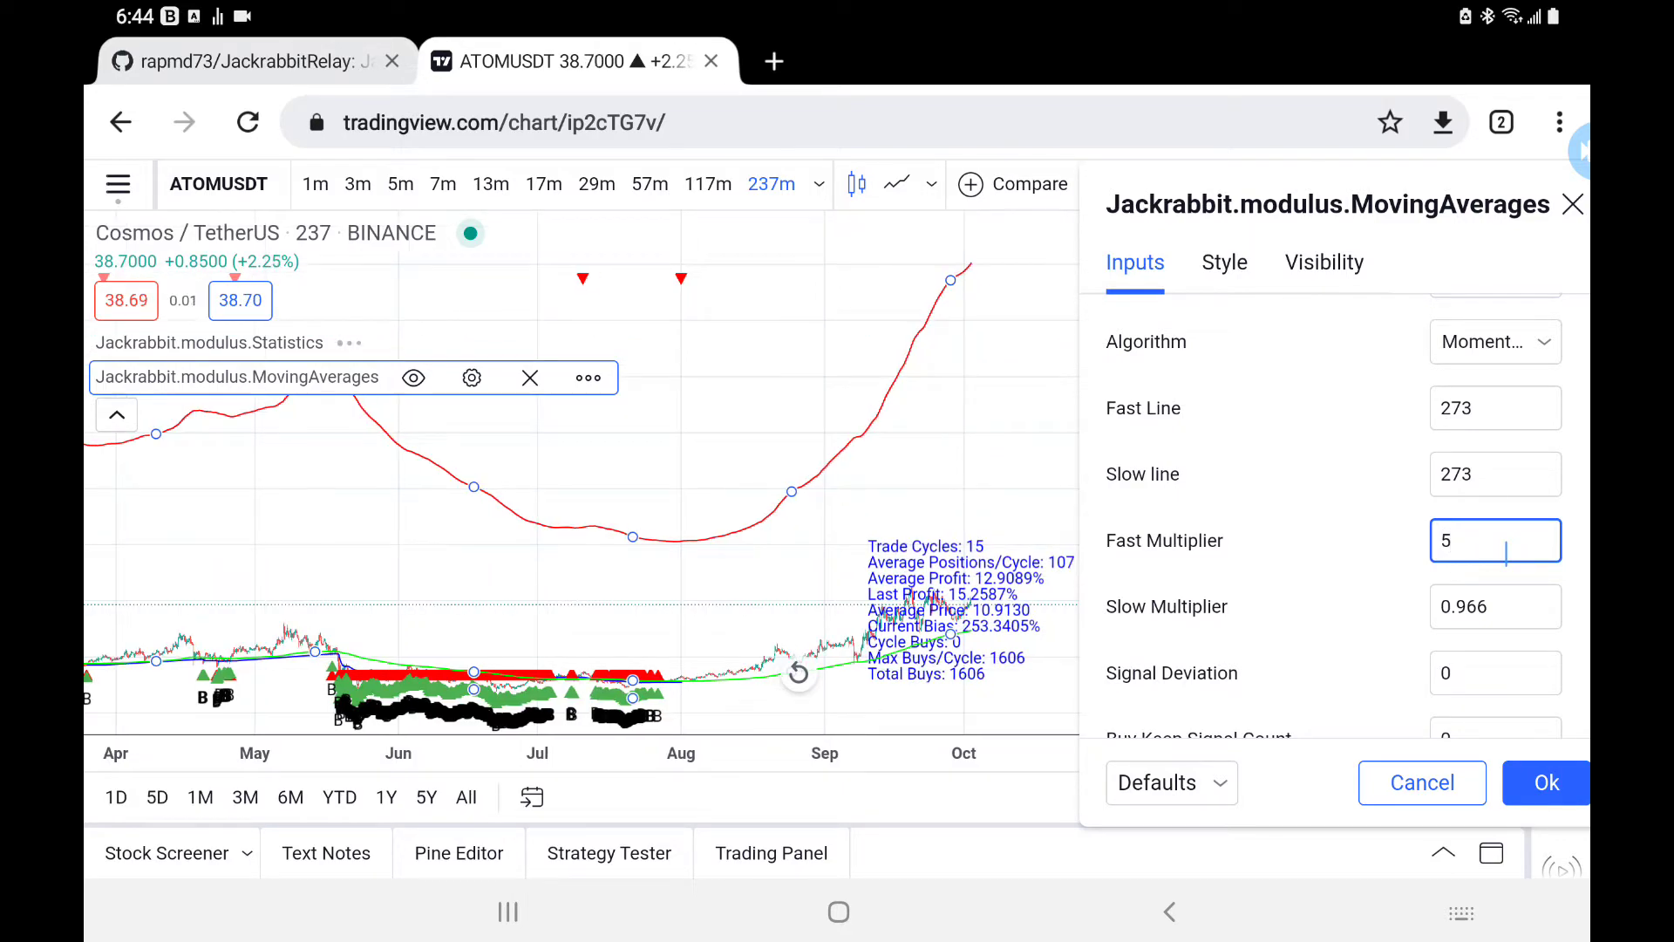
text(4)
key(BackSpace)
text(3)
key(BackSpace)
text(2)
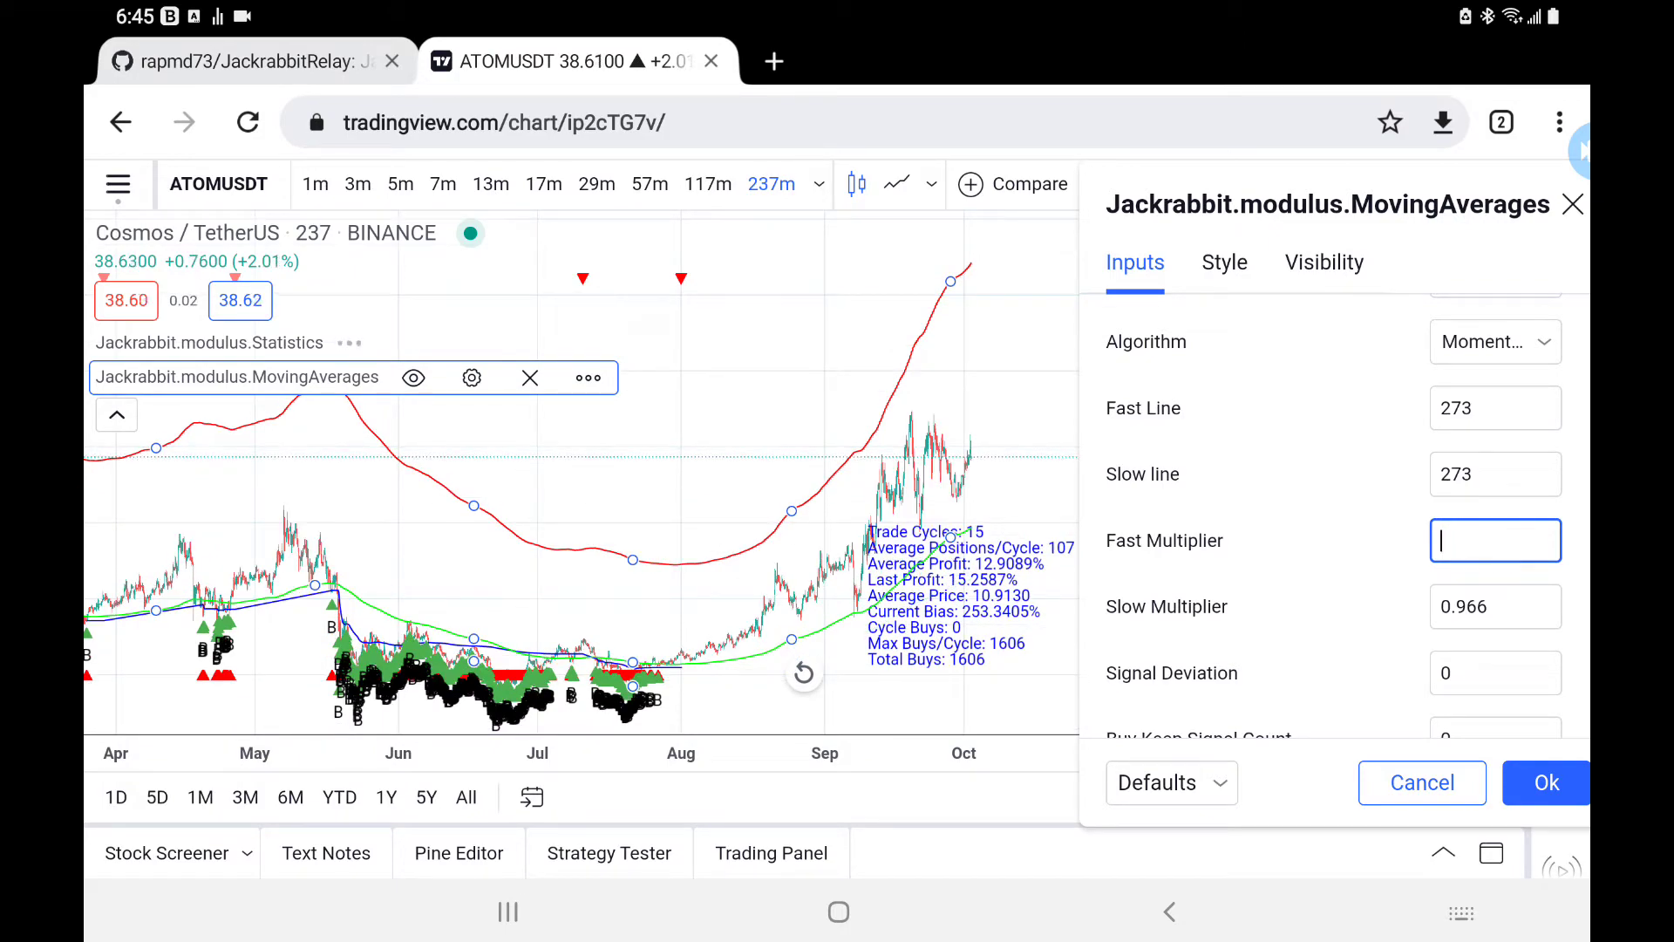
text(1.7)
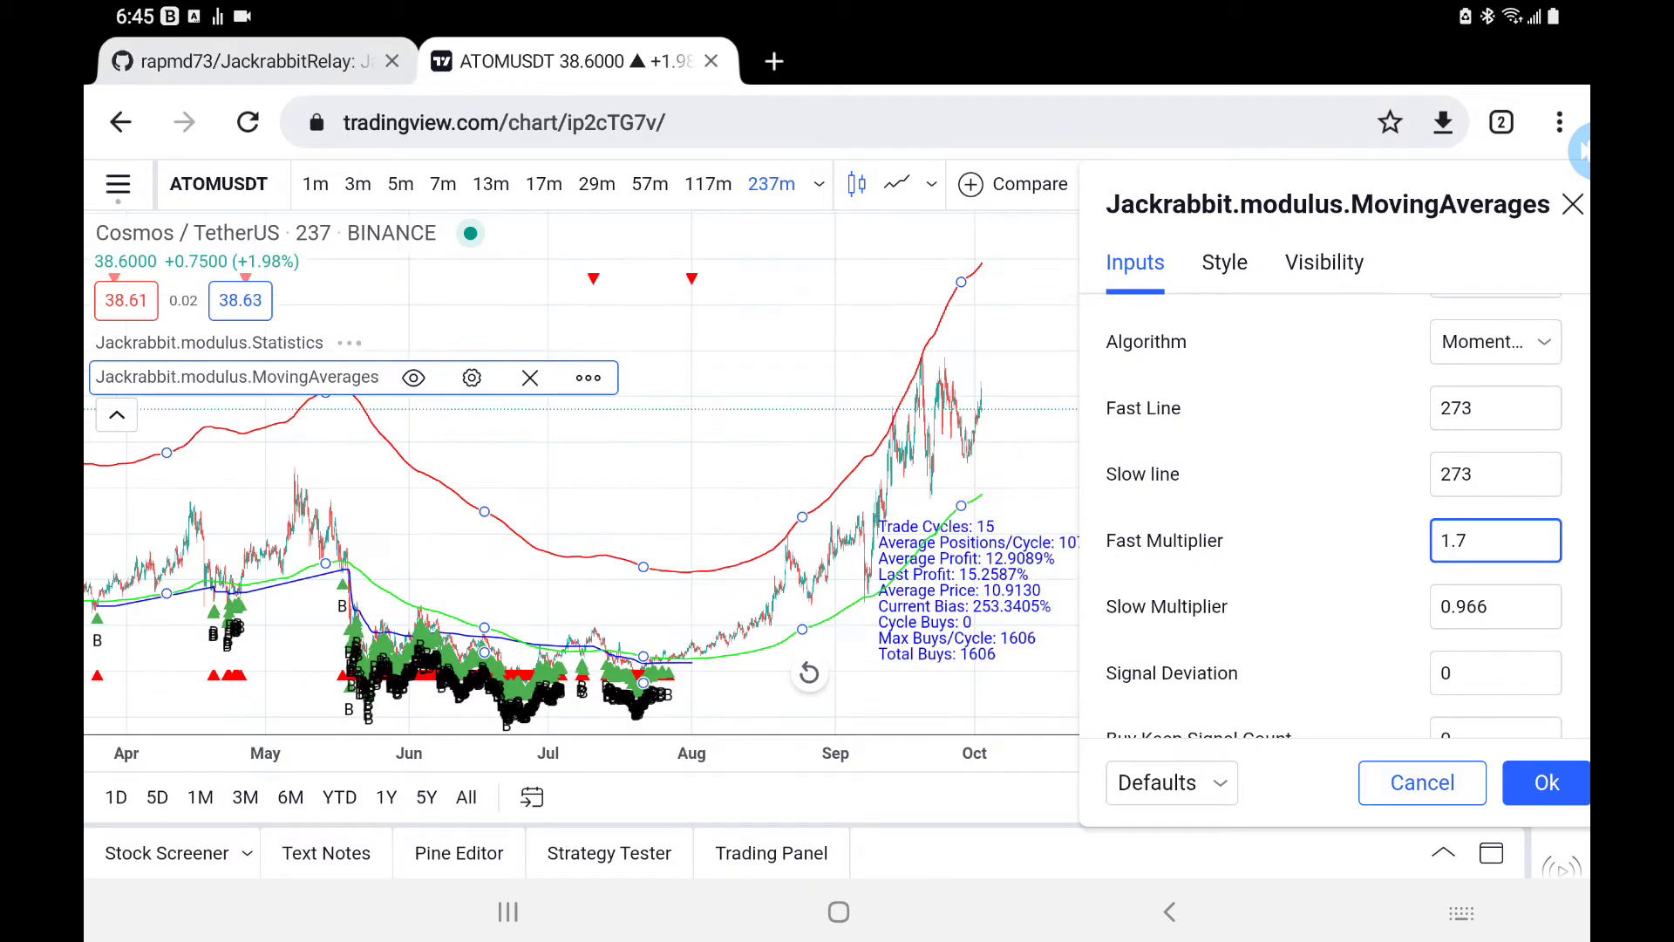
key(BackSpace)
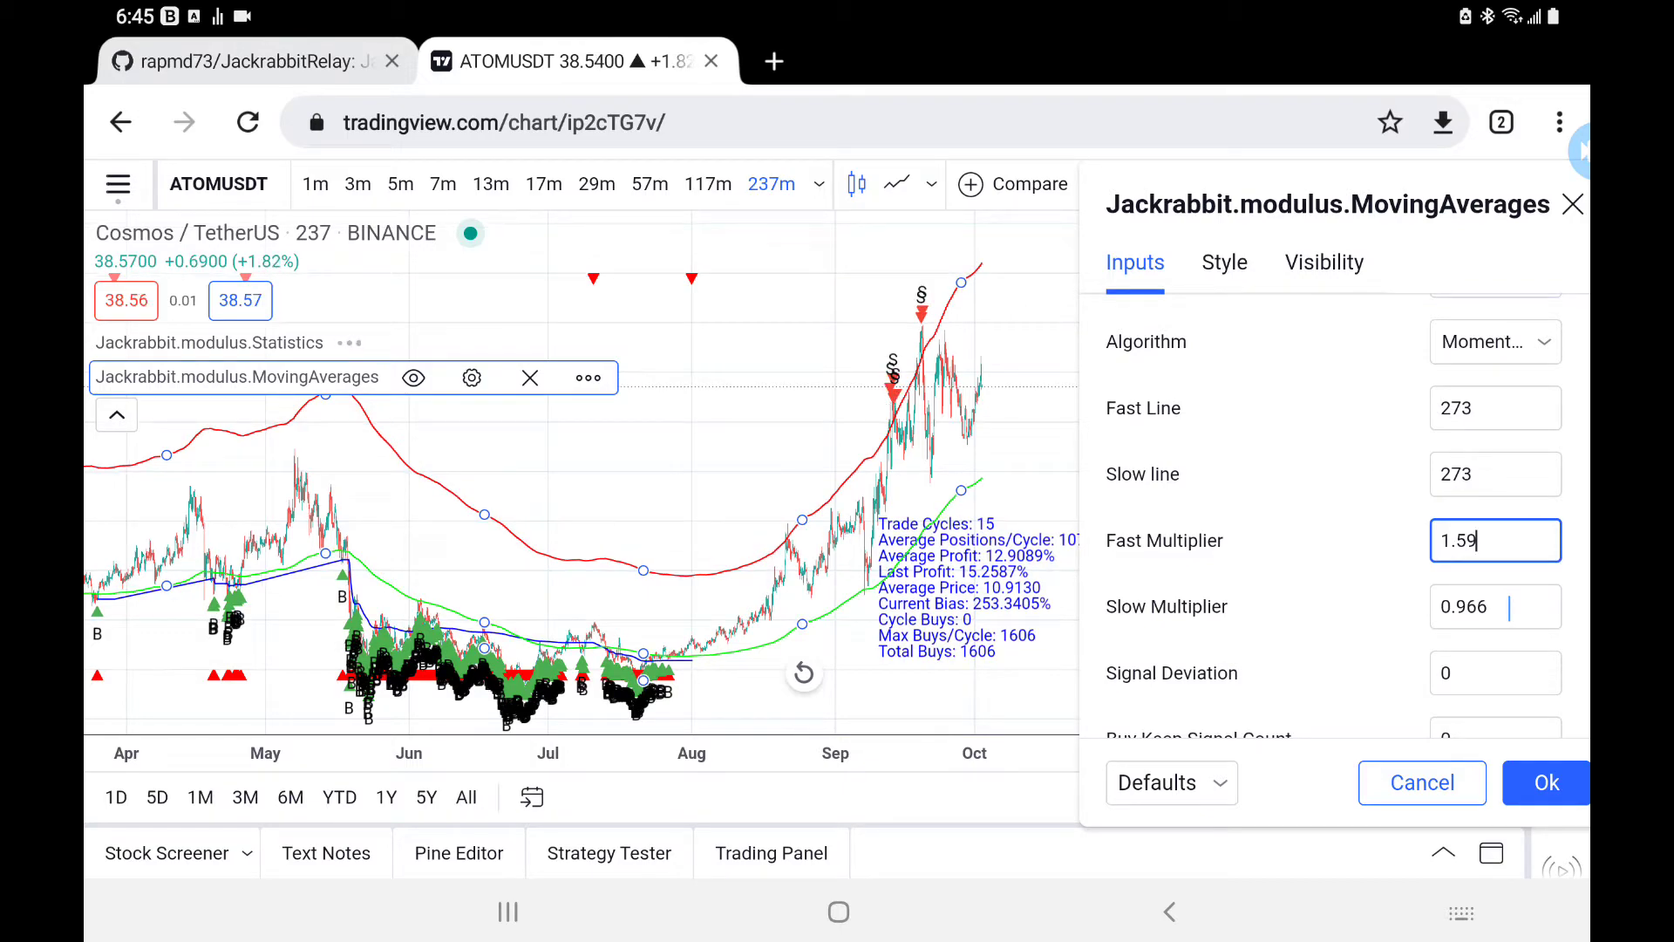
- Try progressively lower Slow Multiplier values, including 0.956, 0.926, 0.846 and 0.716, for the moving averages
click(1509, 605)
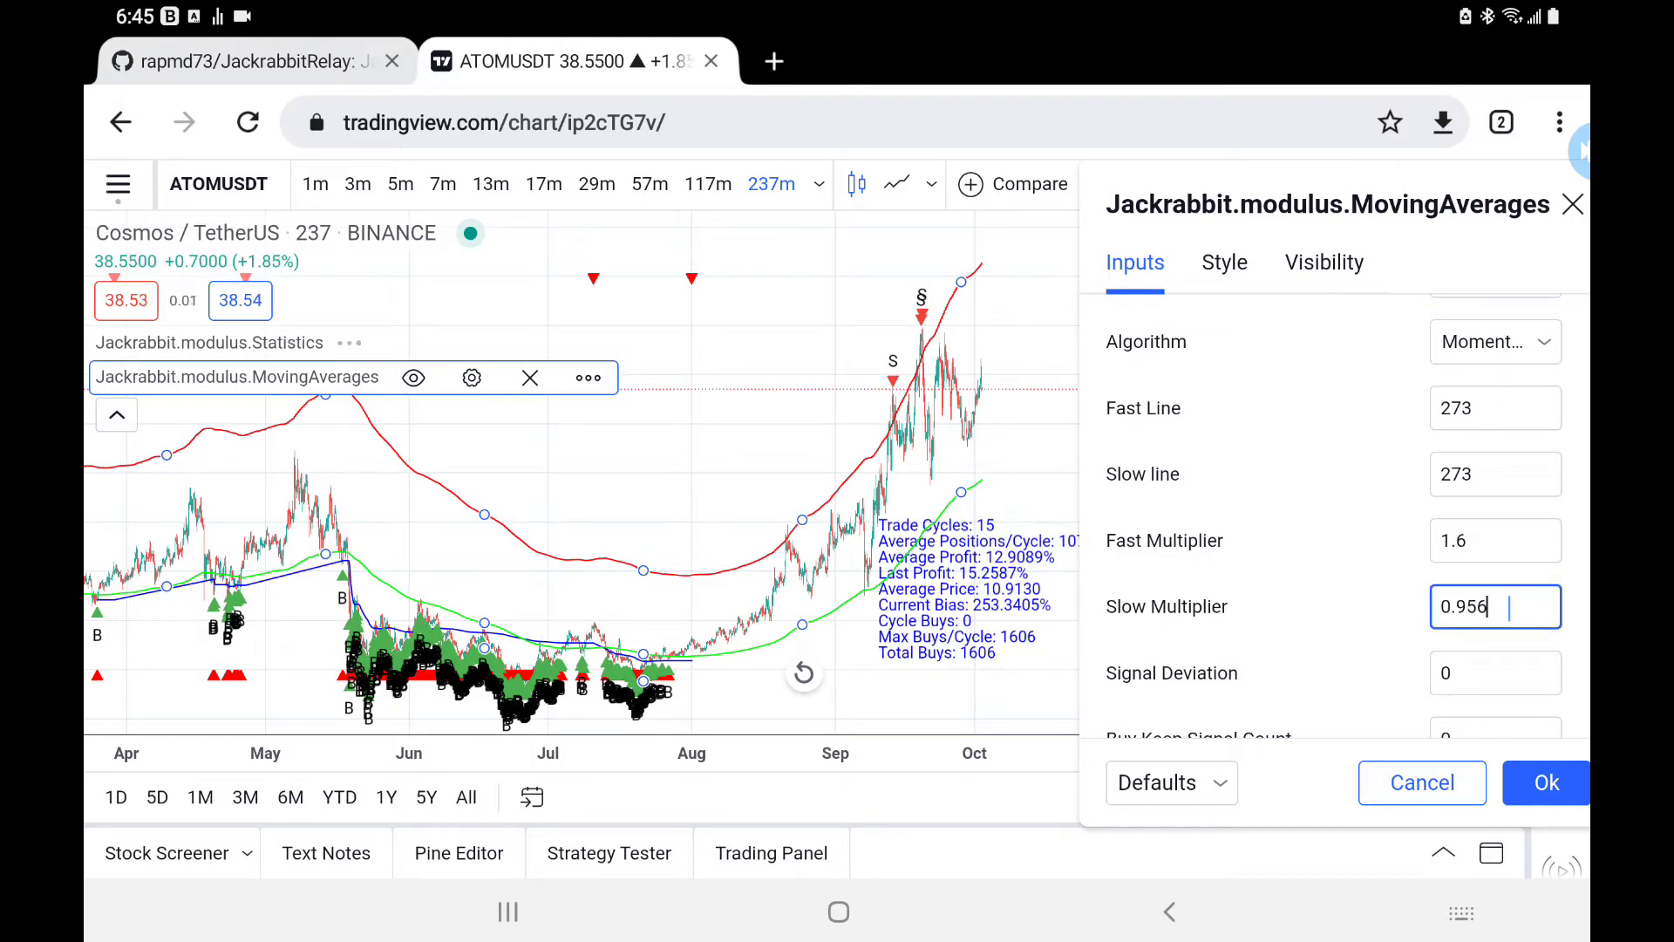
key(BackSpace)
key(BackSpace)
text(26)
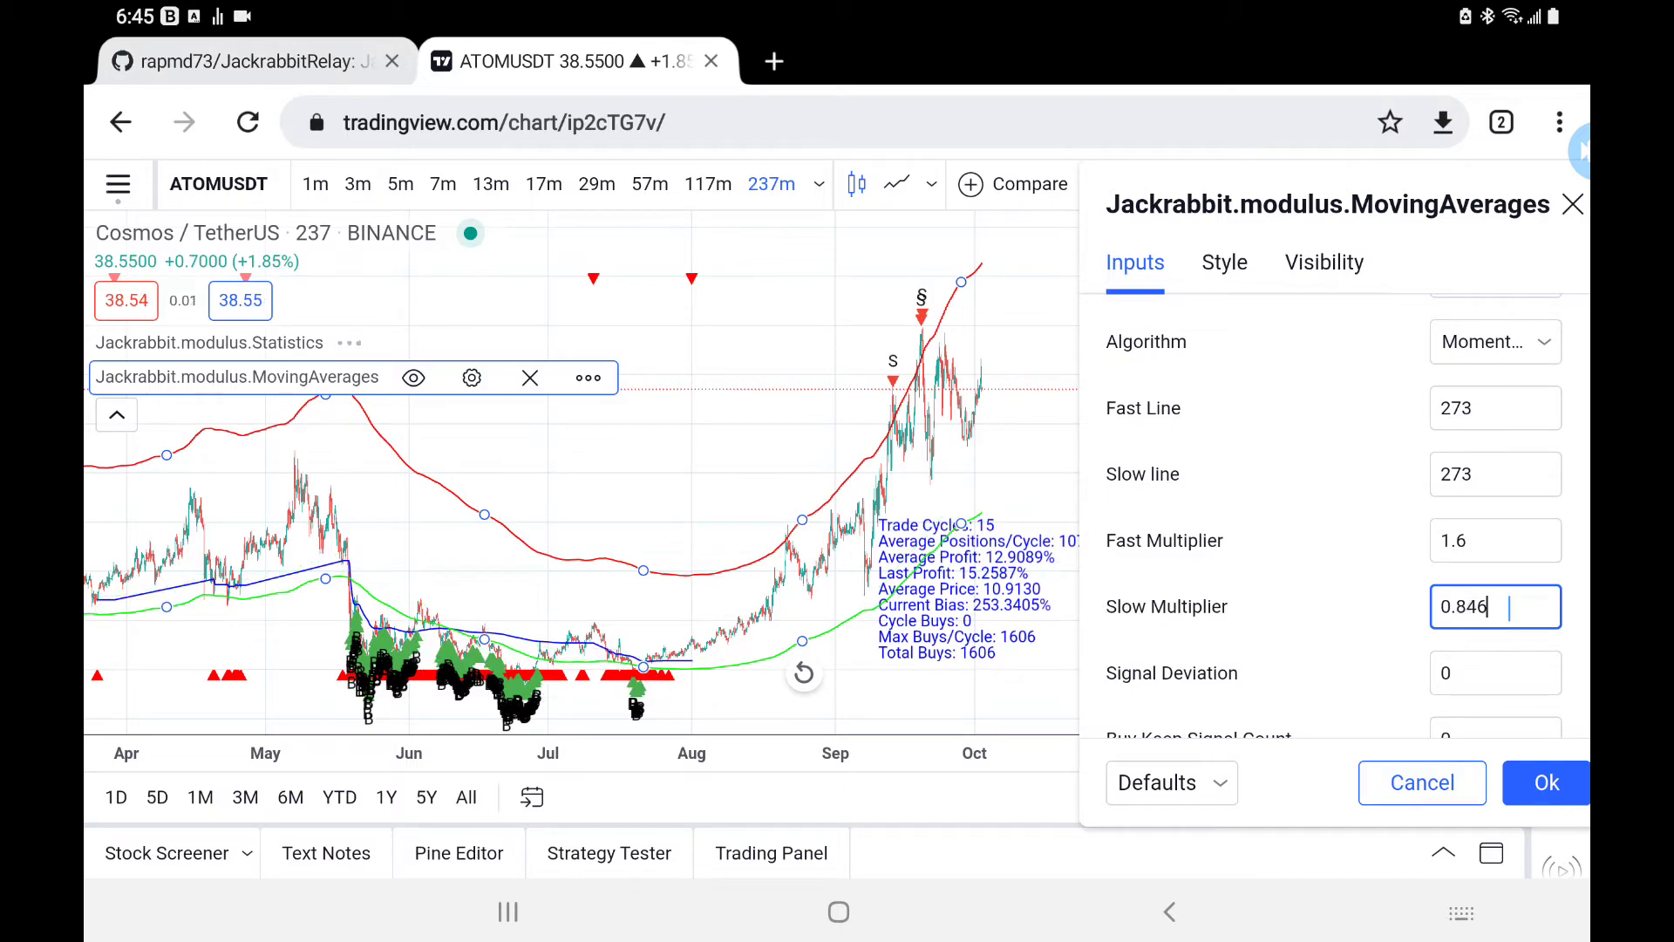
key(BackSpace)
key(BackSpace)
text(96)
key(BackSpace)
key(BackSpace)
text(66)
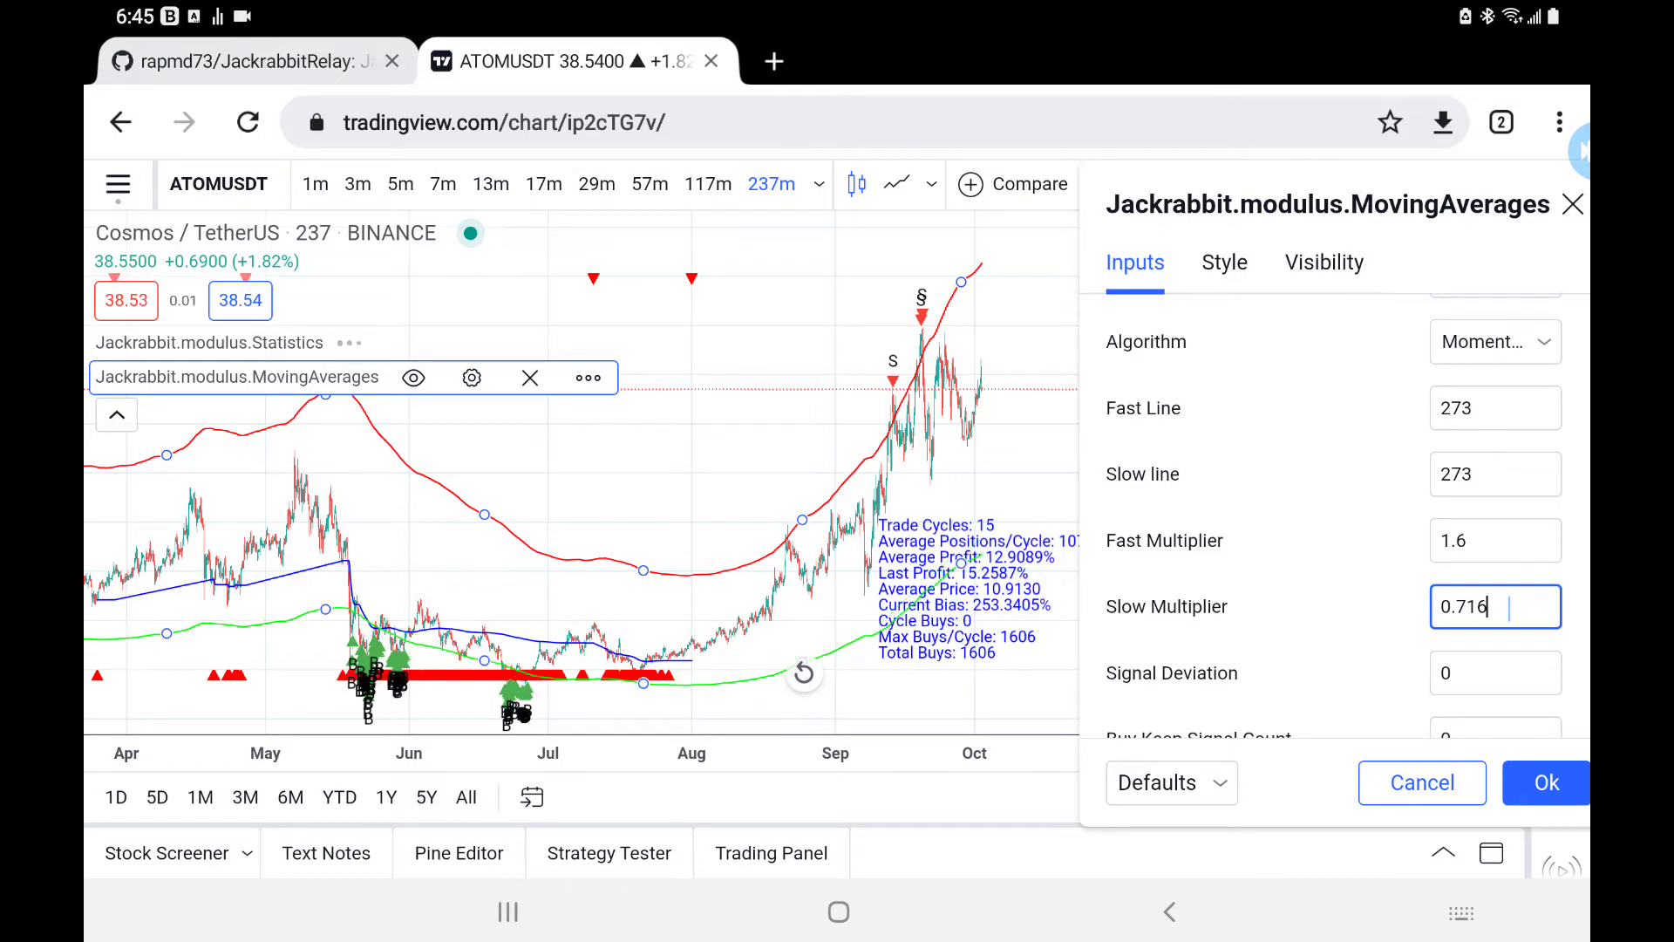
- Try Slow Multiplier values of 0.57, 0.56 and 0.55 for the moving averages
text(0)
key(BackSpace)
key(BackSpace)
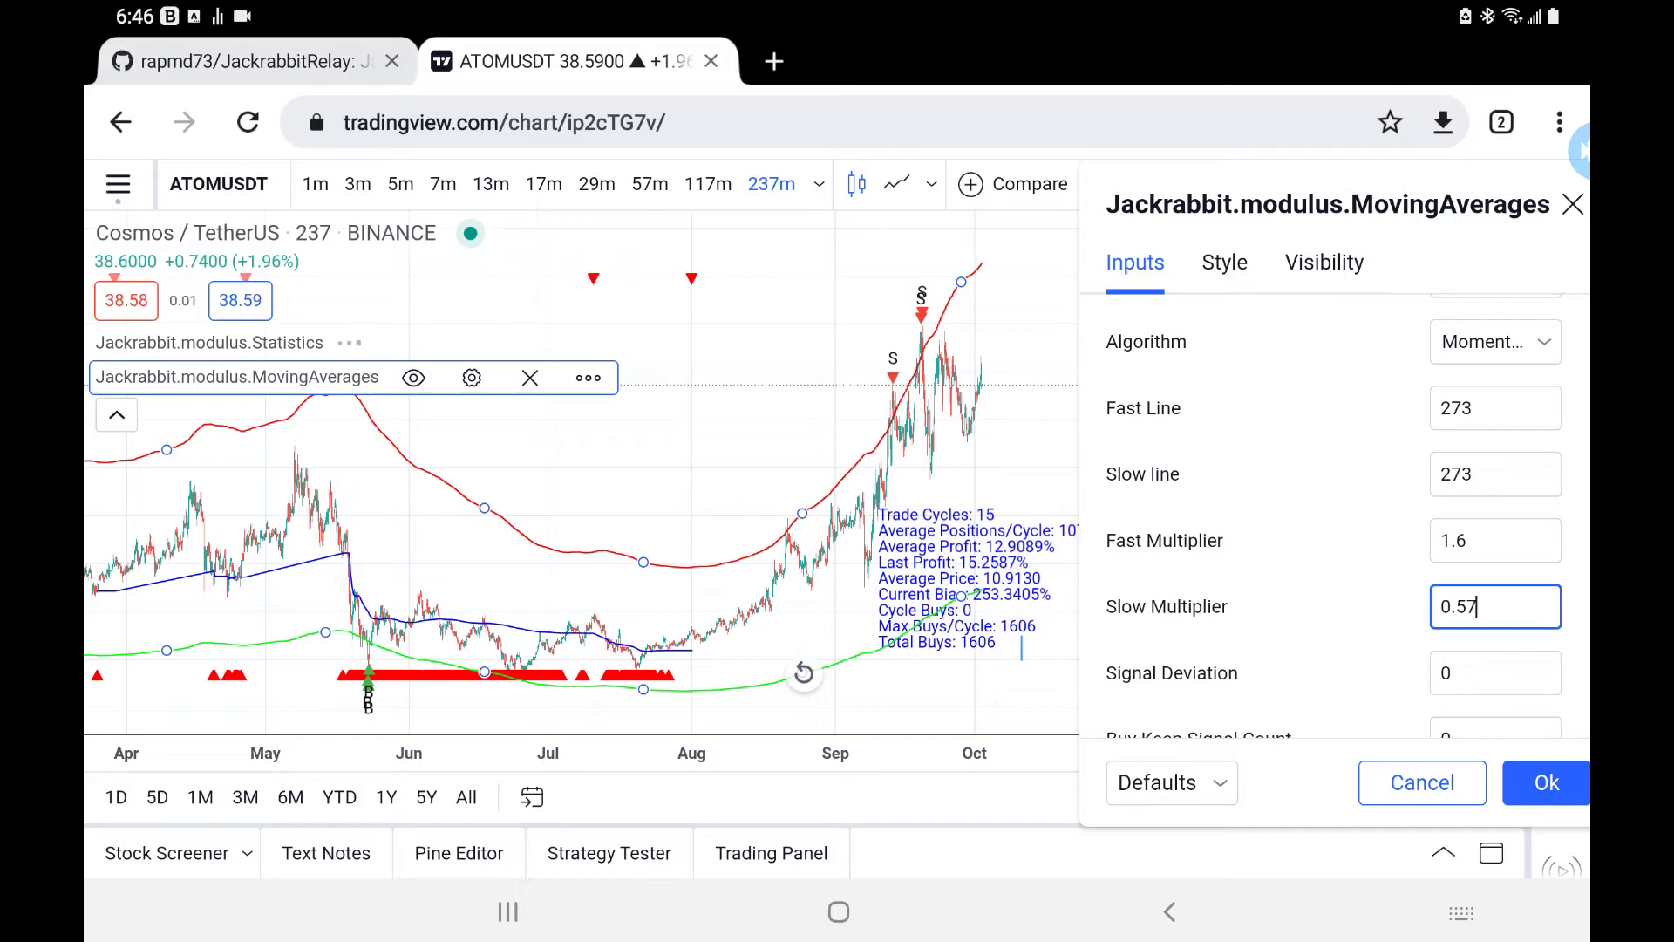
key(BackSpace)
text(6)
key(BackSpace)
text(5)
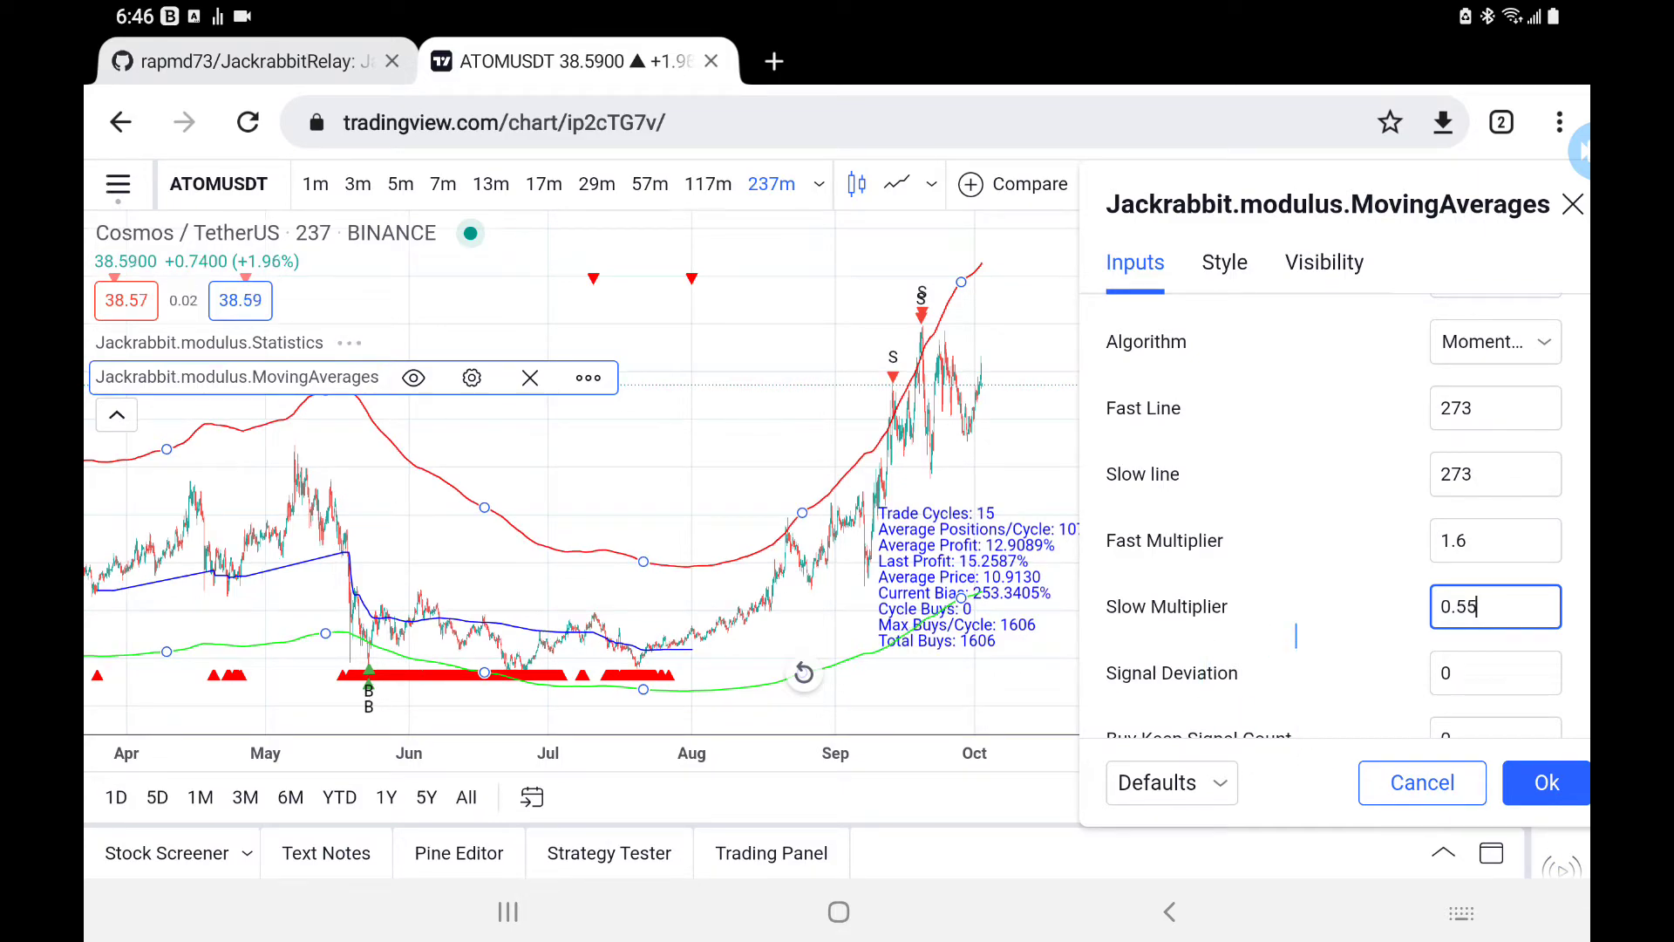
- Set the Slow Multiplier to 0.52 after trying 0.54 and 0.53, and apply the indicator settings
key(BackSpace)
text(4)
key(BackSpace)
text(3)
key(BackSpace)
text(2)
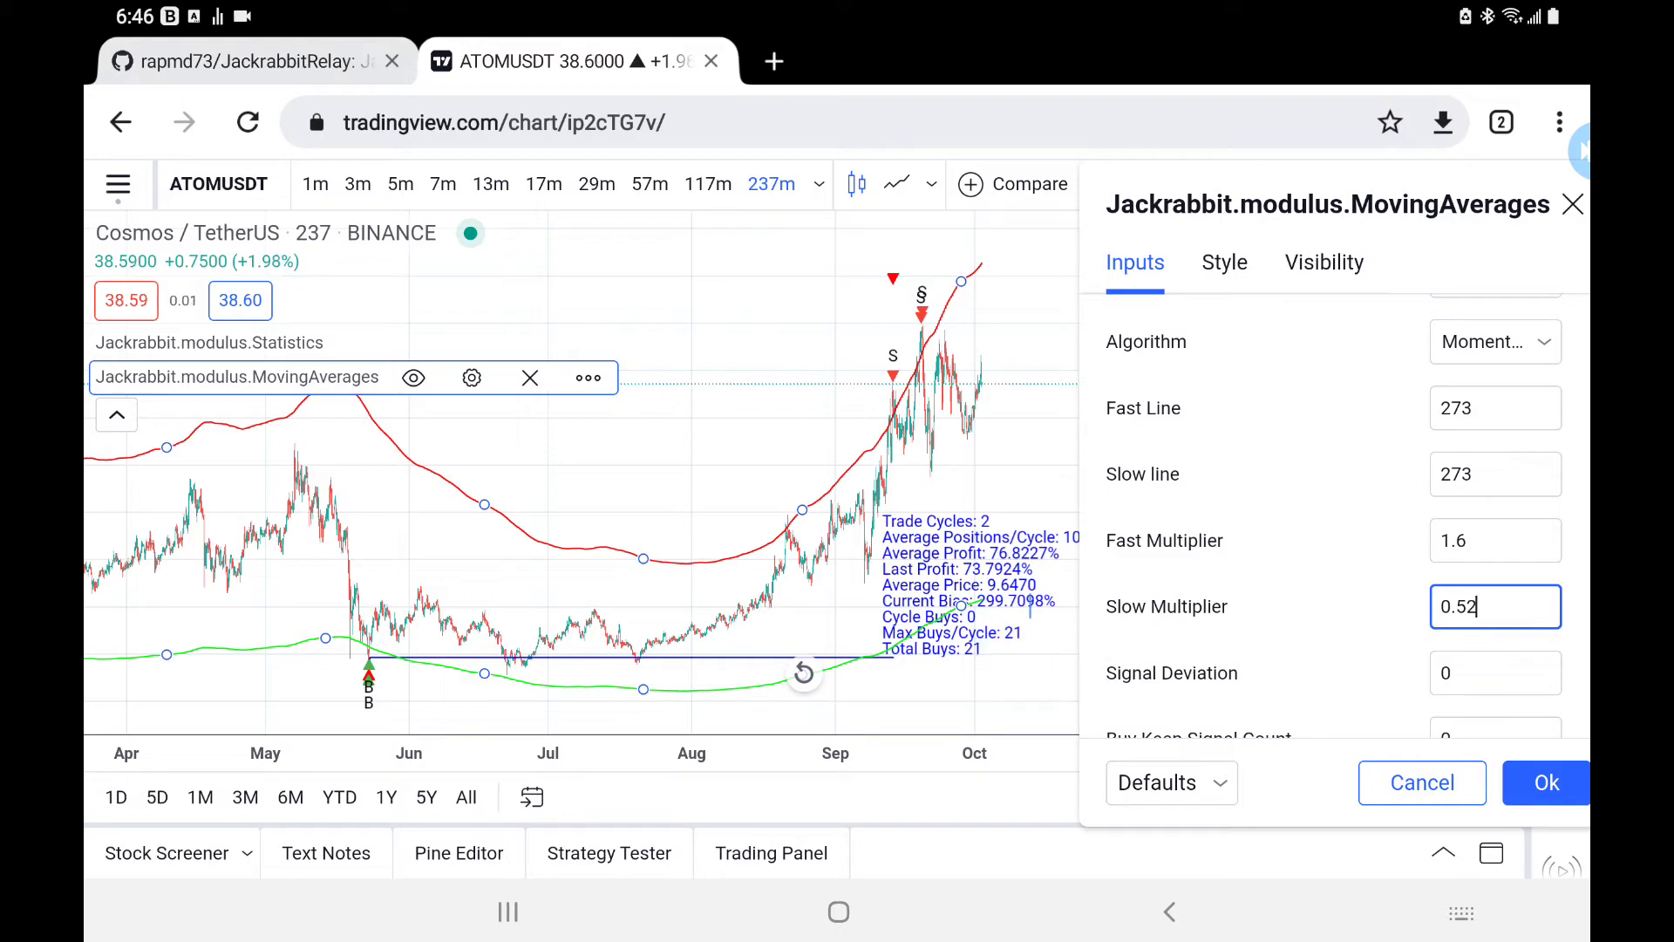
click(1546, 783)
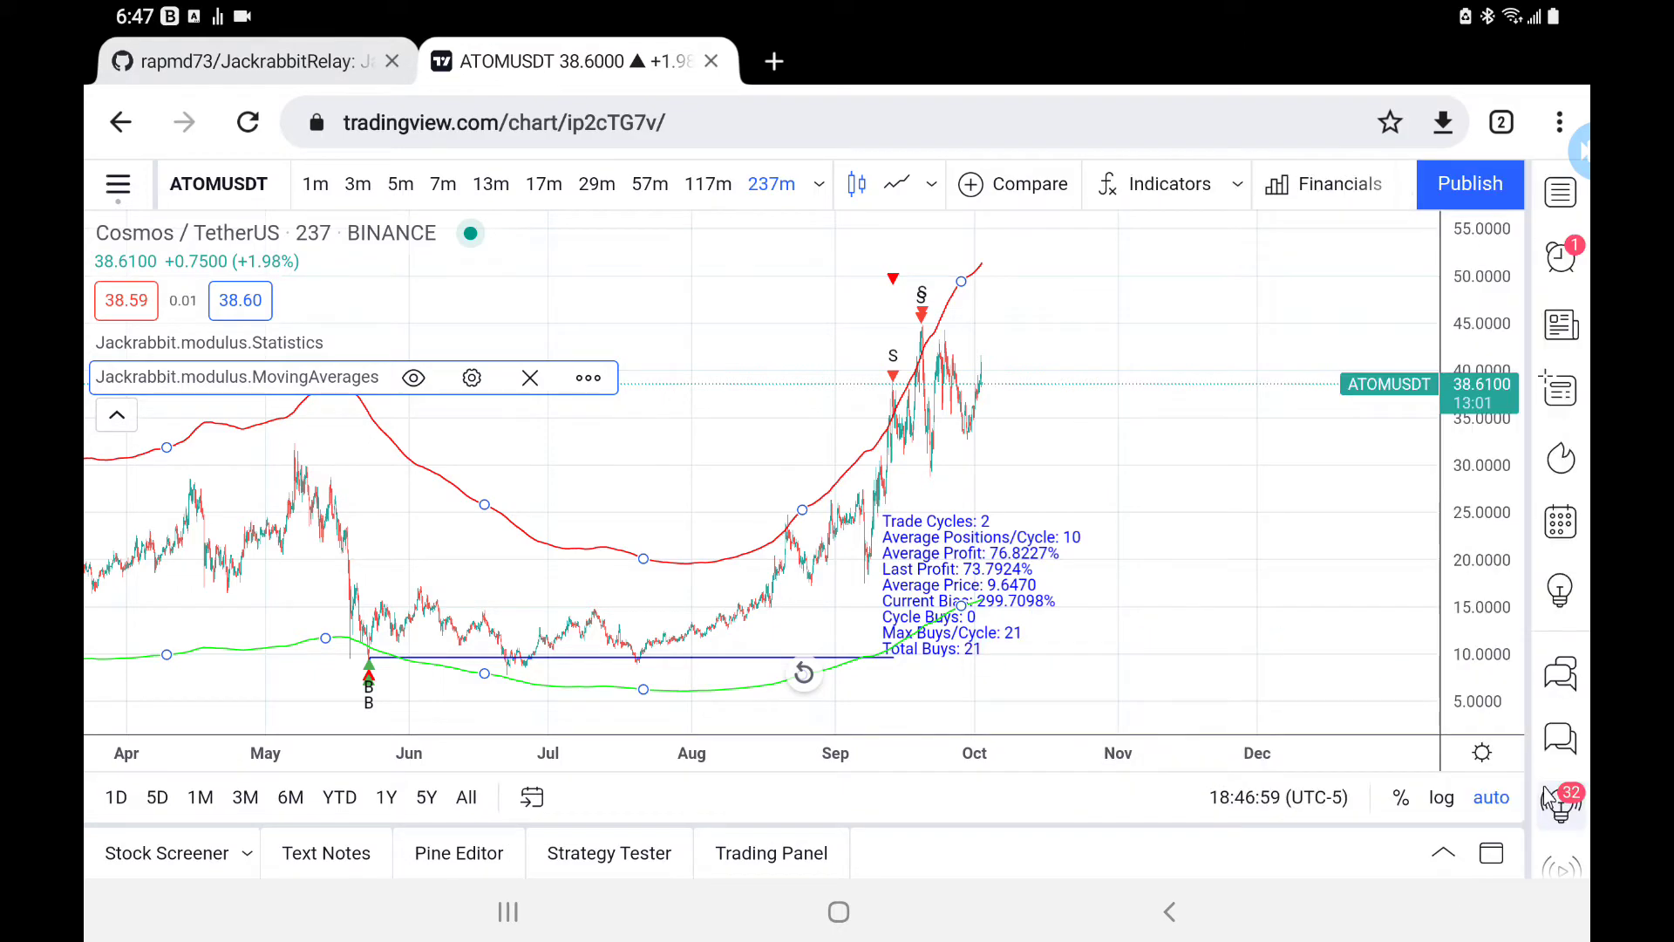
- Deselect the moving averages indicator and open the Strategy Tester overview for Jackrabbit.modulus.Statistics
click(1238, 588)
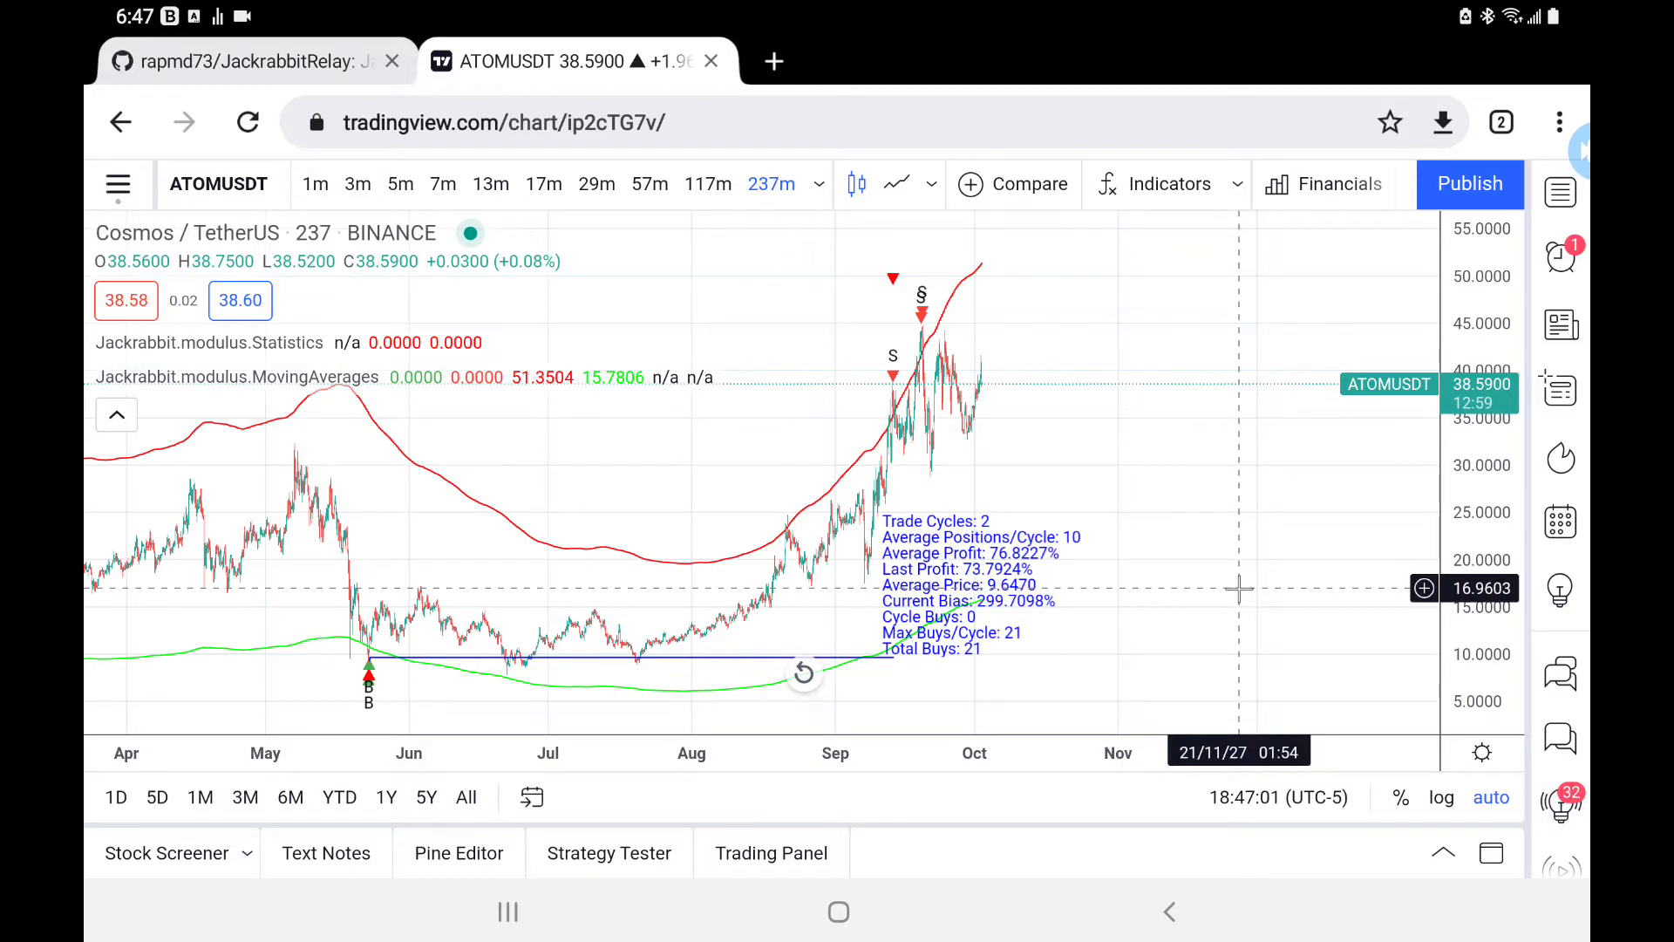
click(1440, 856)
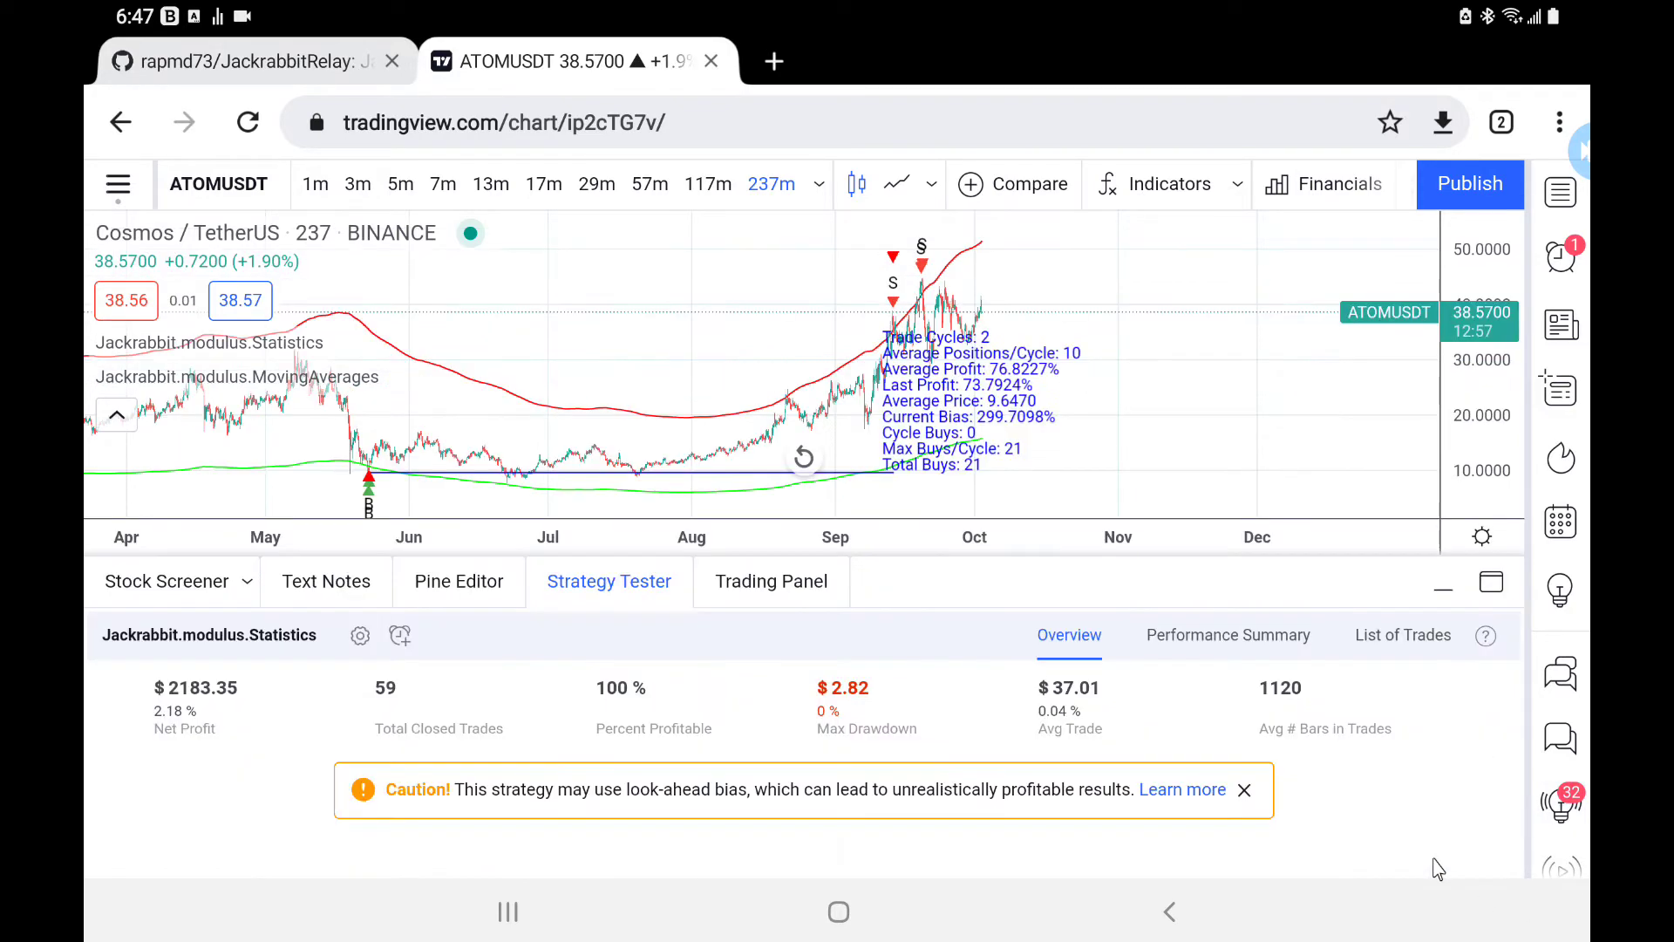
- Dismiss the look-ahead bias caution, enlarge the Strategy Tester overview to examine the equity curve, and minimize it
click(1244, 789)
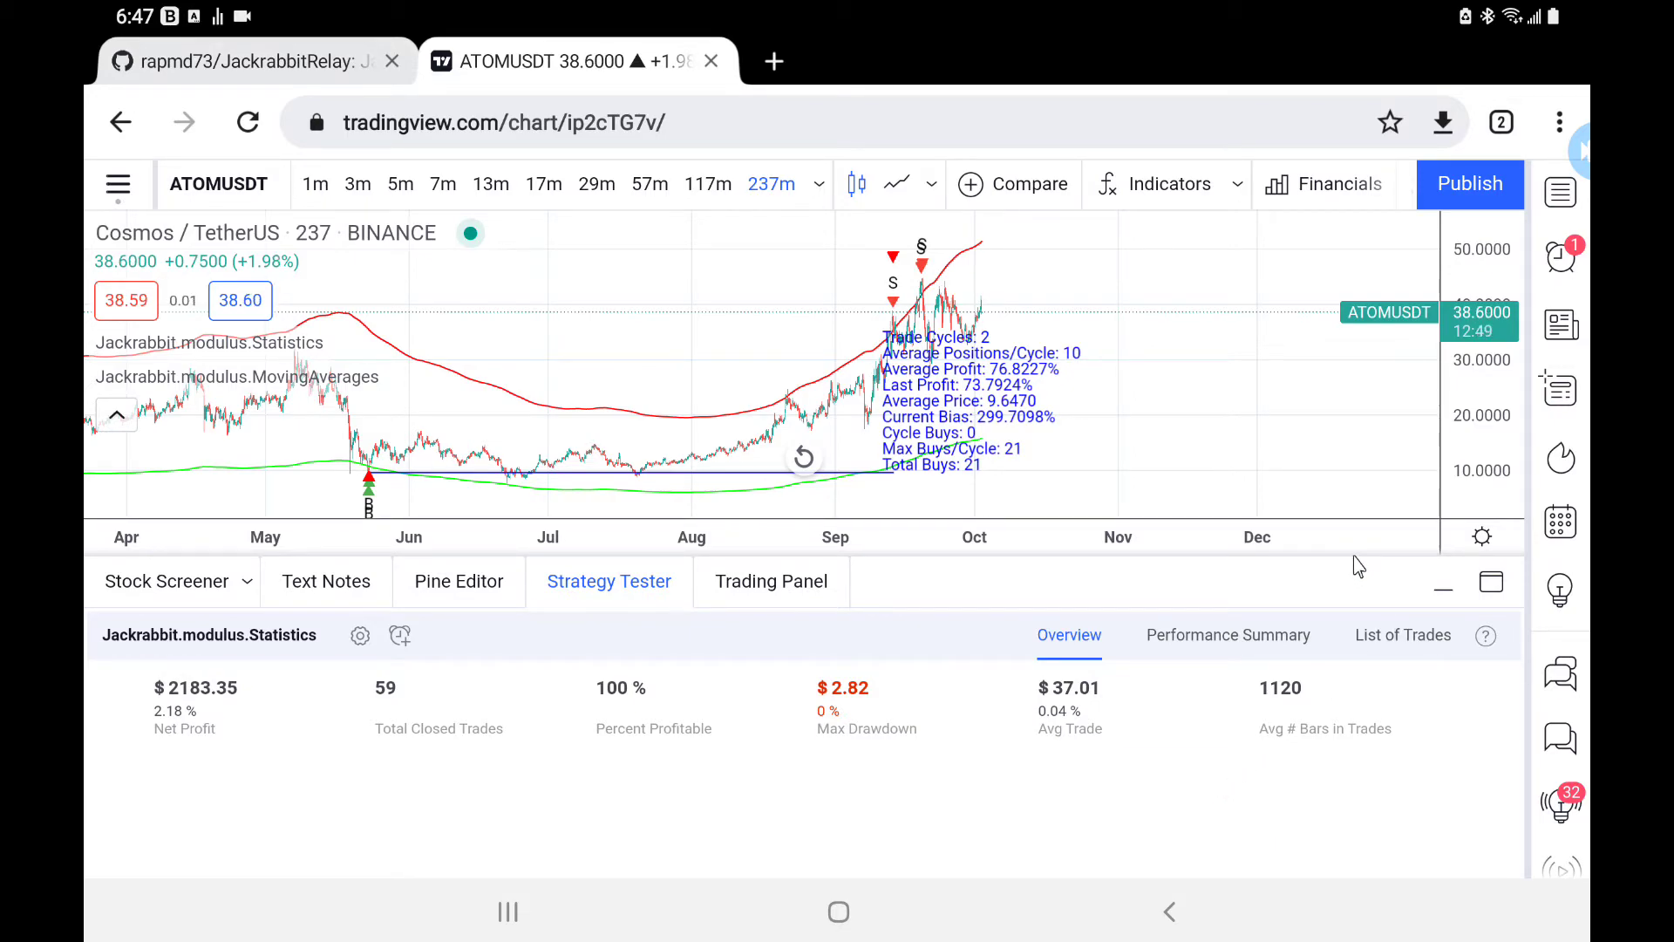
drag(1359, 558, 1358, 480)
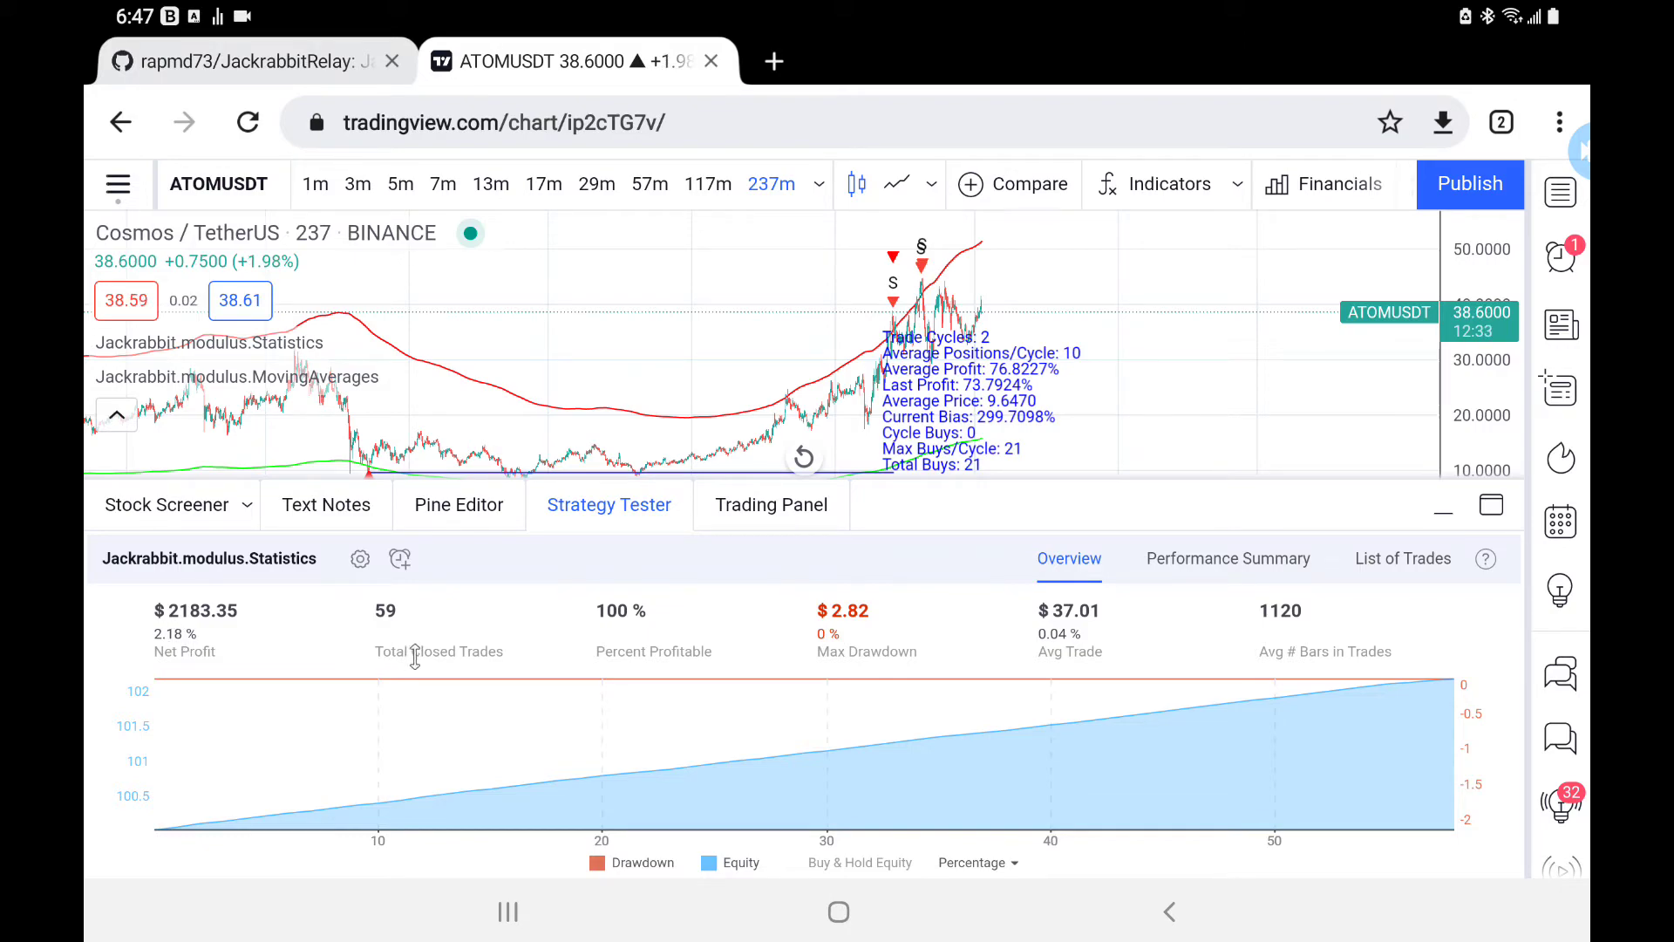
click(1445, 504)
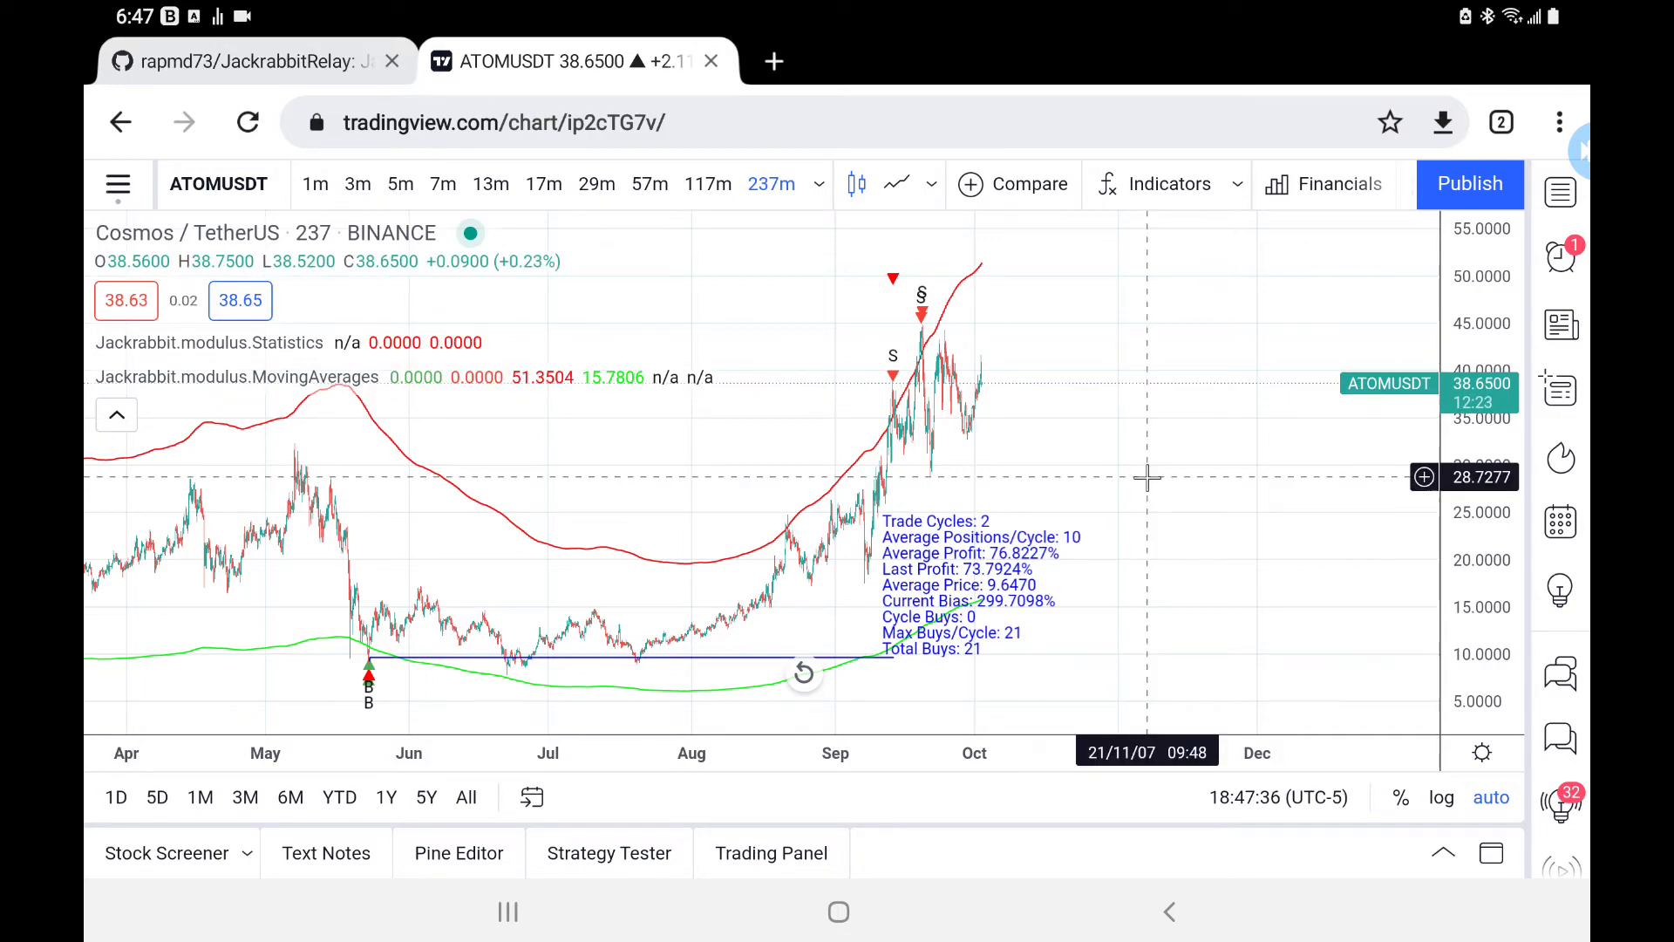
- Examine the earlier ATOMUSDT trade signals on the 237-minute chart, back through the February 2021 and August 2020 sells
scroll(1147, 477, left, 10)
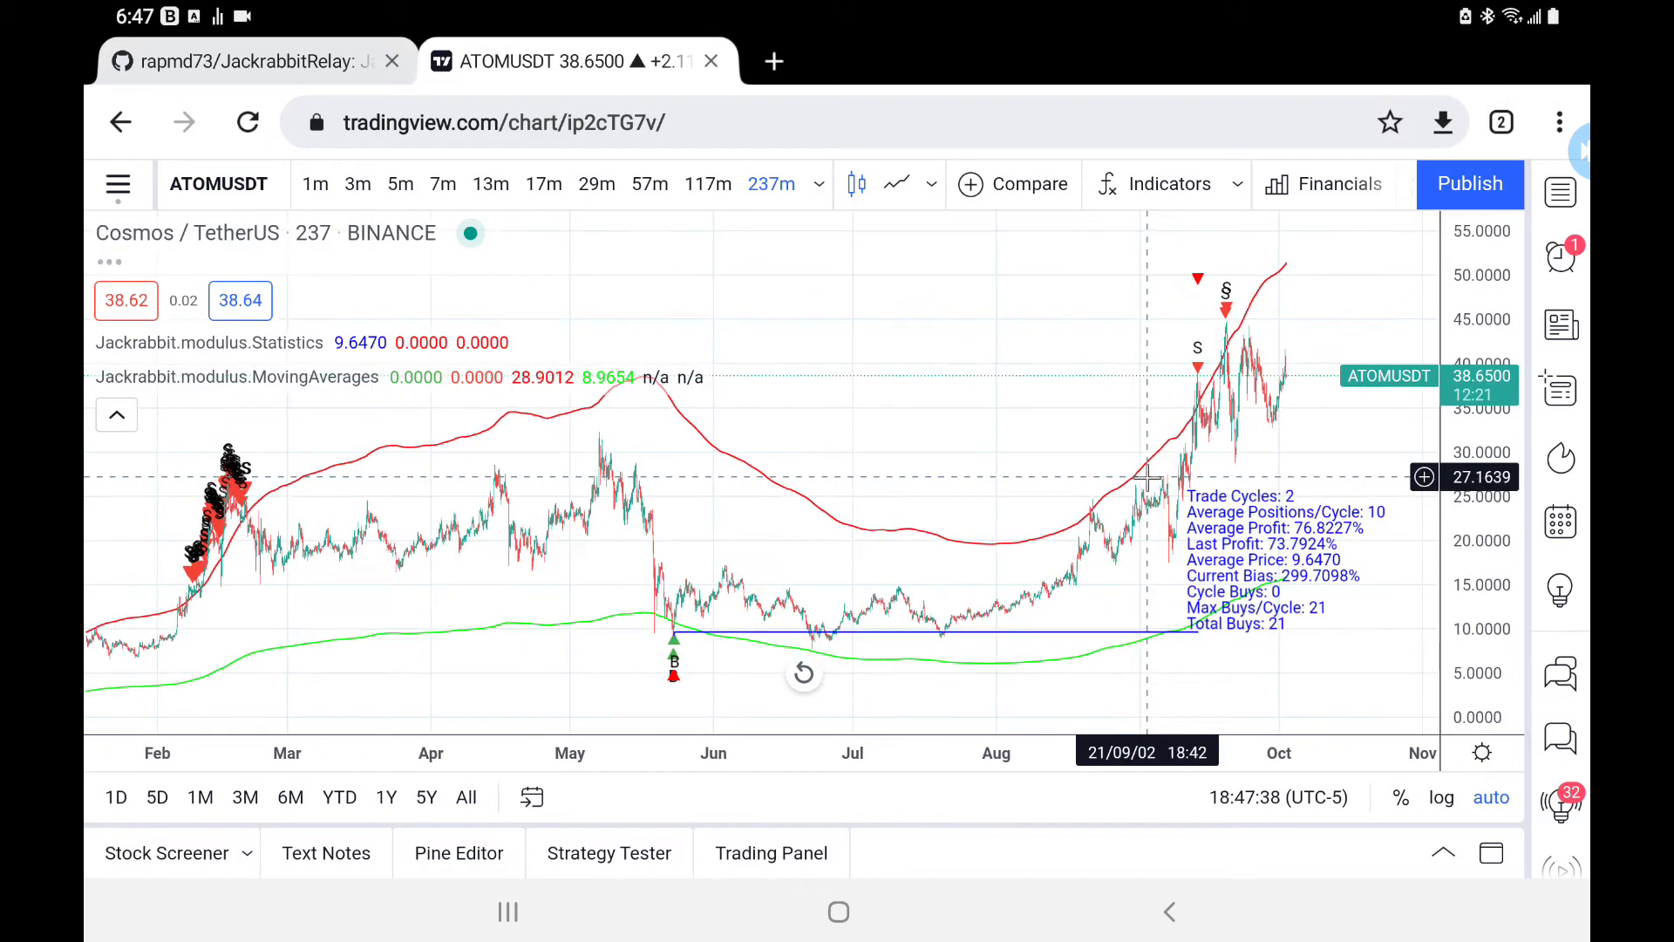
scroll(1148, 477, left, 8)
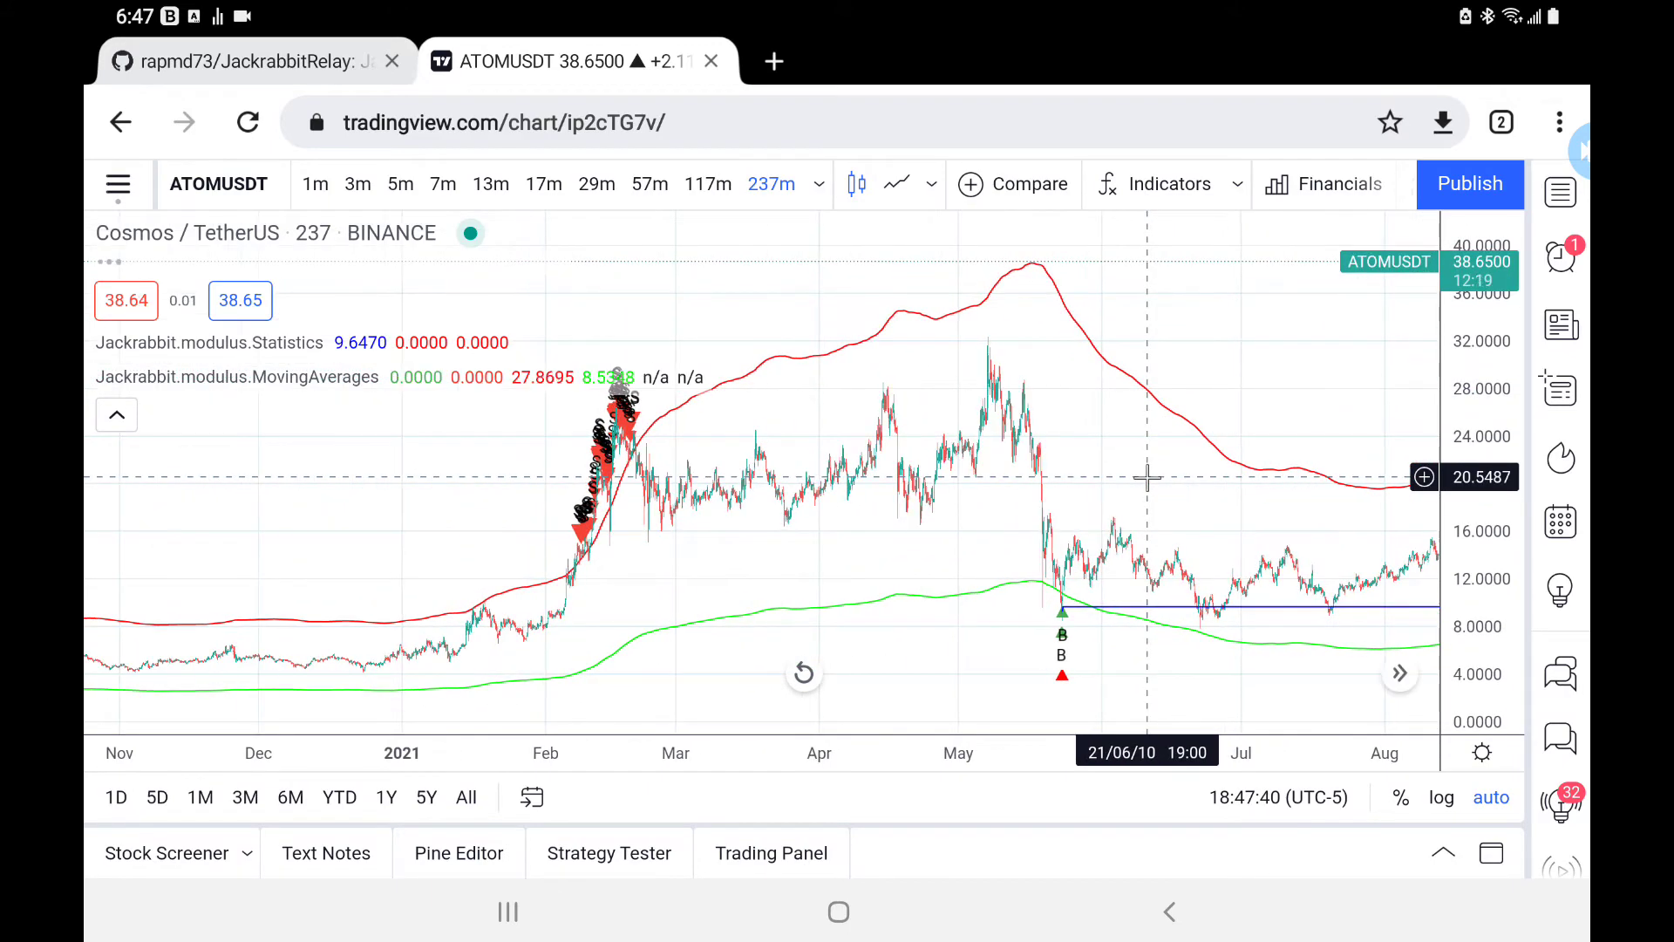
scroll(1147, 476, left, 8)
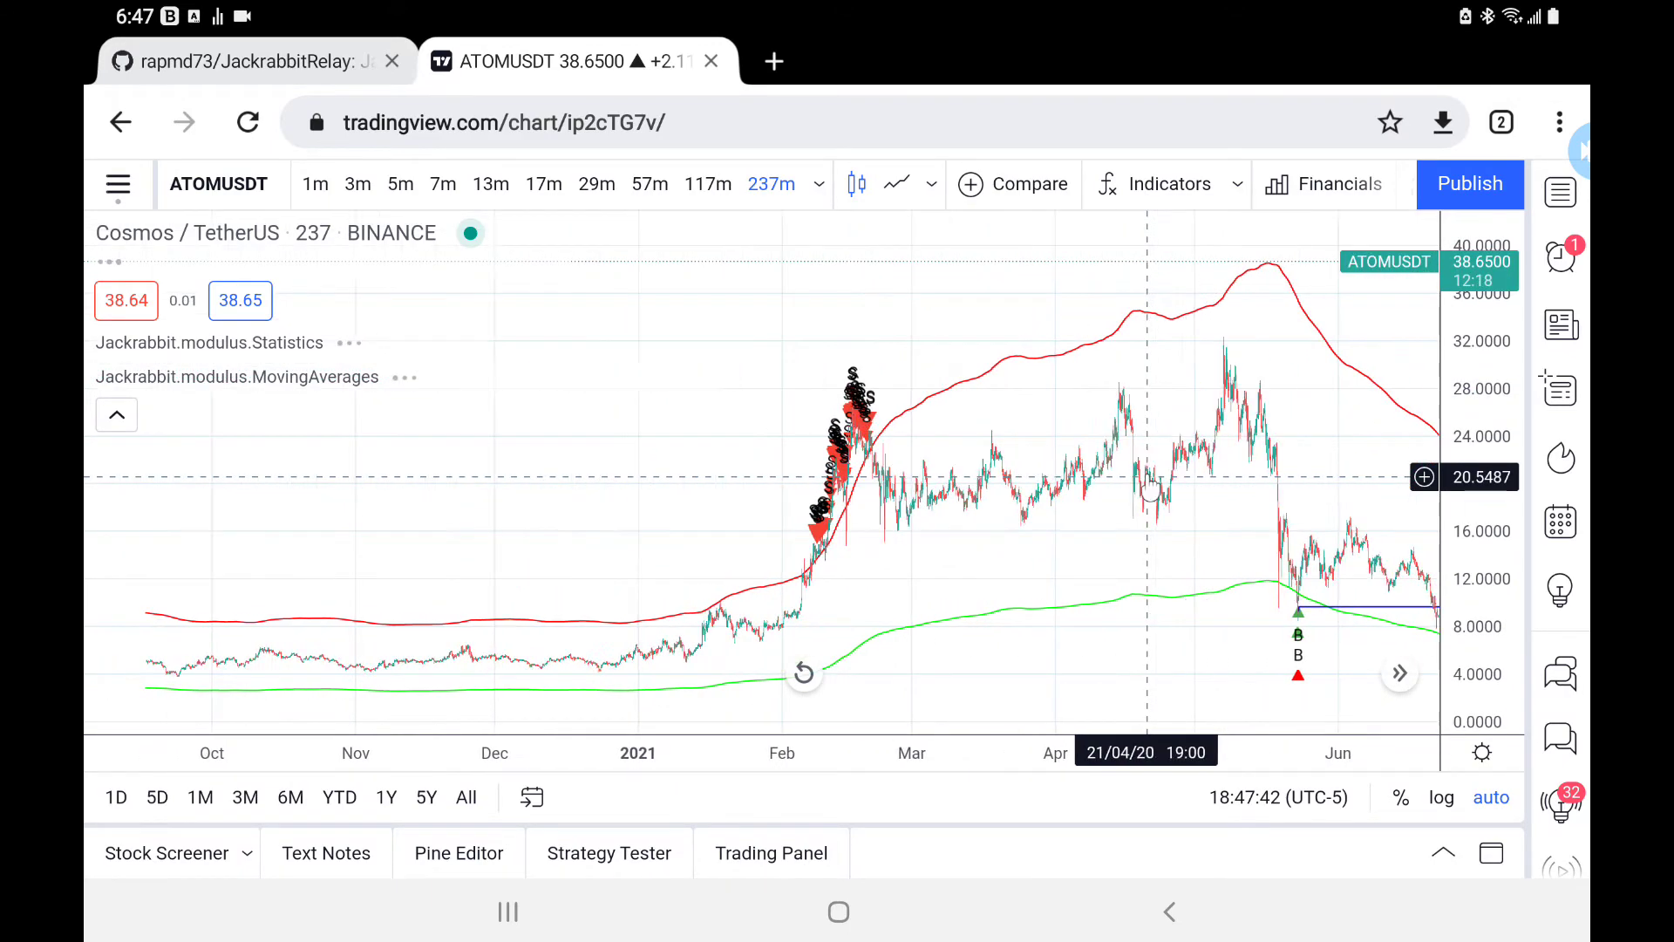
scroll(1147, 477, left, 1)
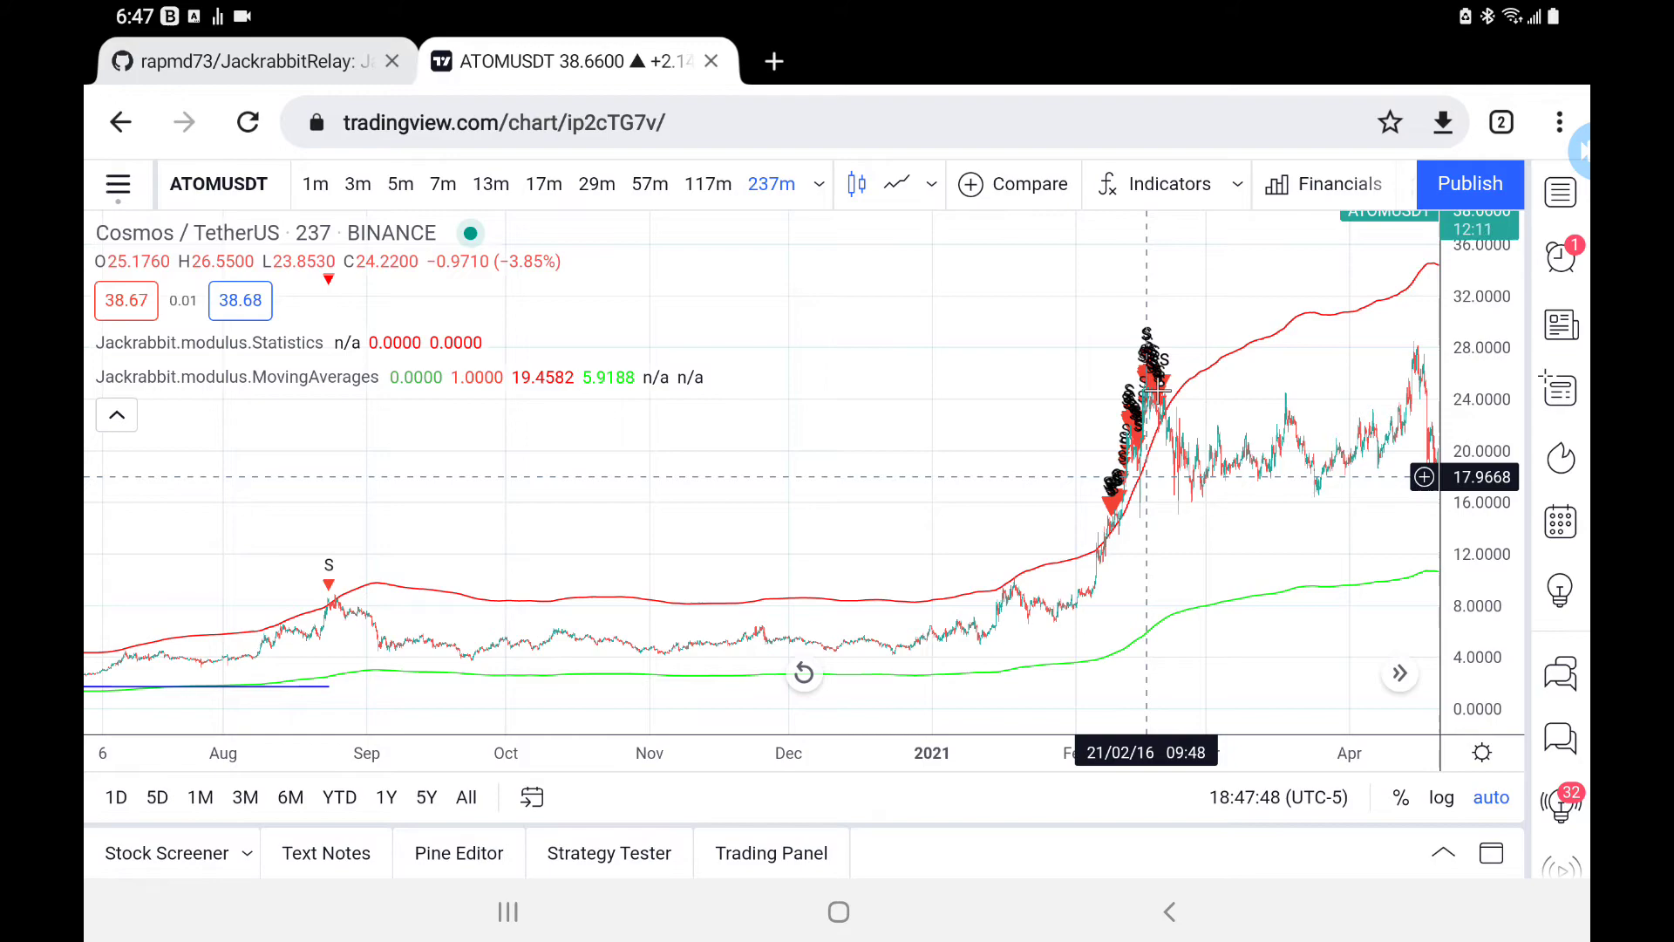
scroll(1151, 394, right, 3)
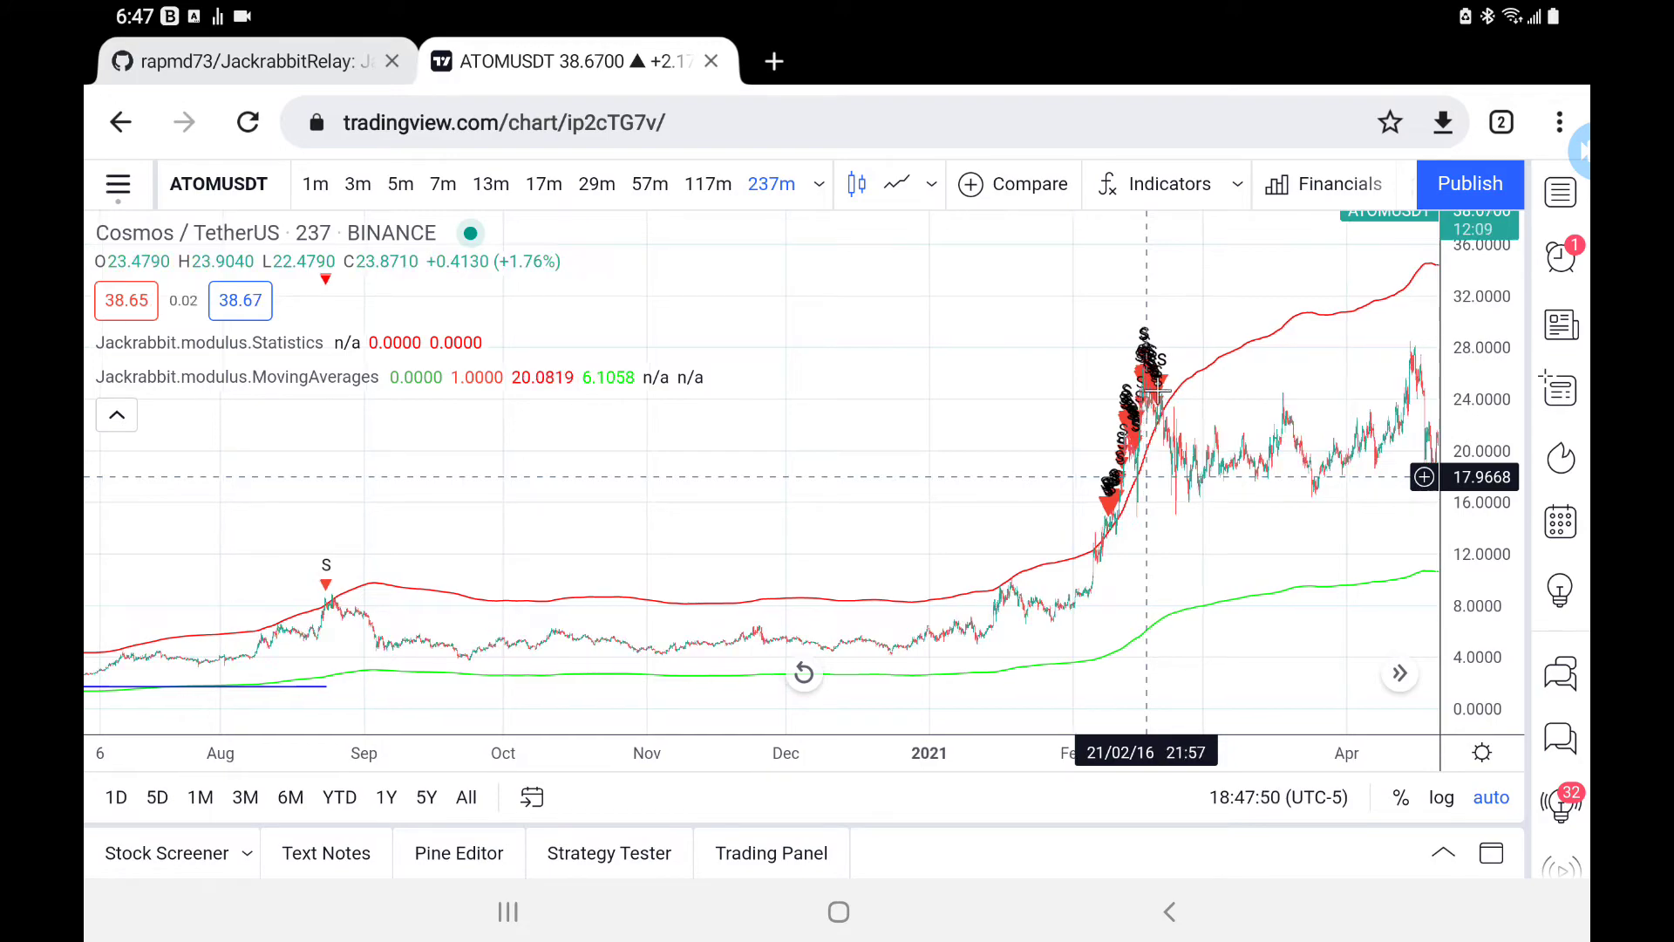
scroll(1160, 400, right, 2)
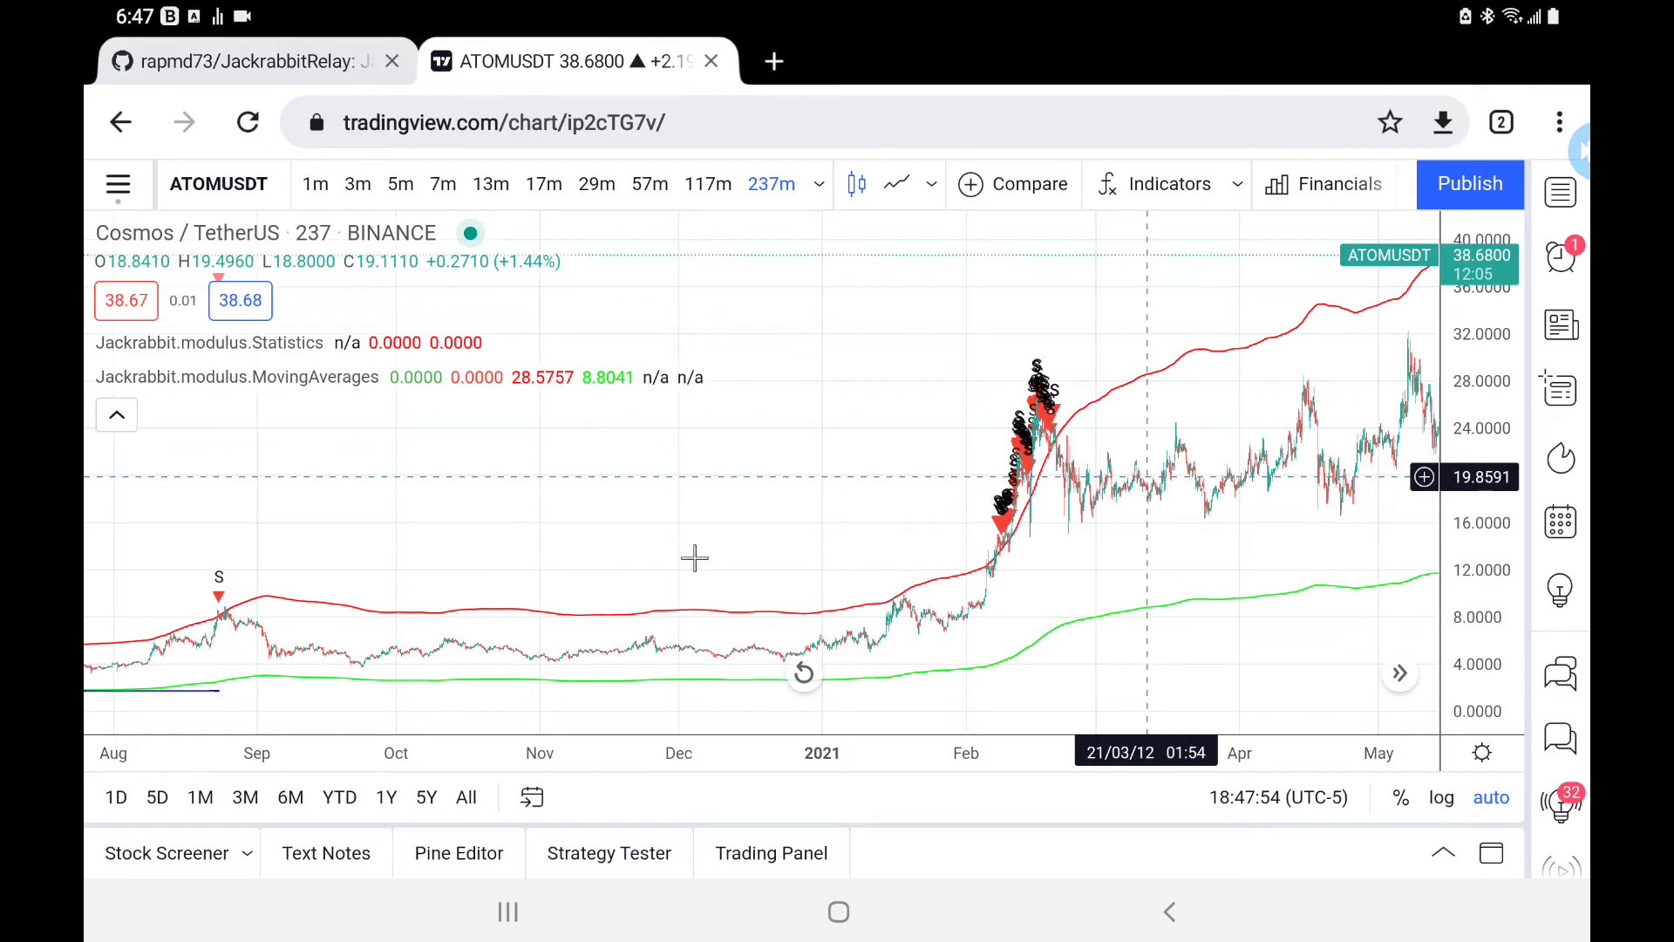
- Set the Fast Multiplier of Jackrabbit.modulus.MovingAverages to 1.7 after trying 1.62, and apply the indicator settings
click(230, 381)
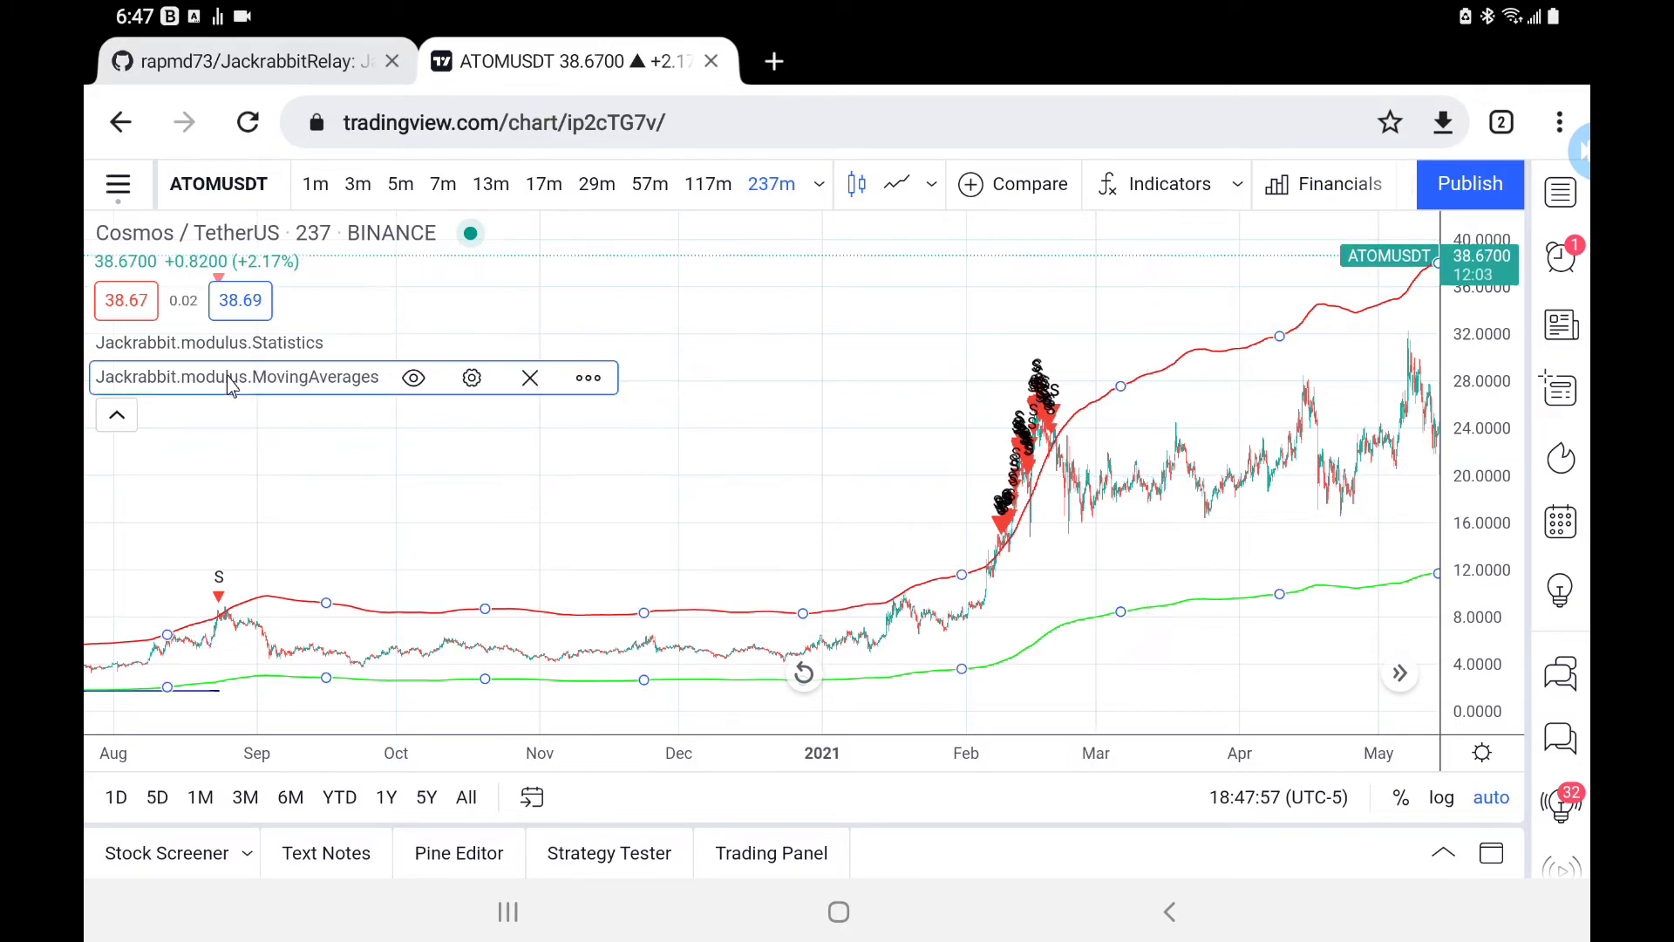
click(471, 380)
drag(749, 228, 463, 211)
scroll(563, 409, down, 8)
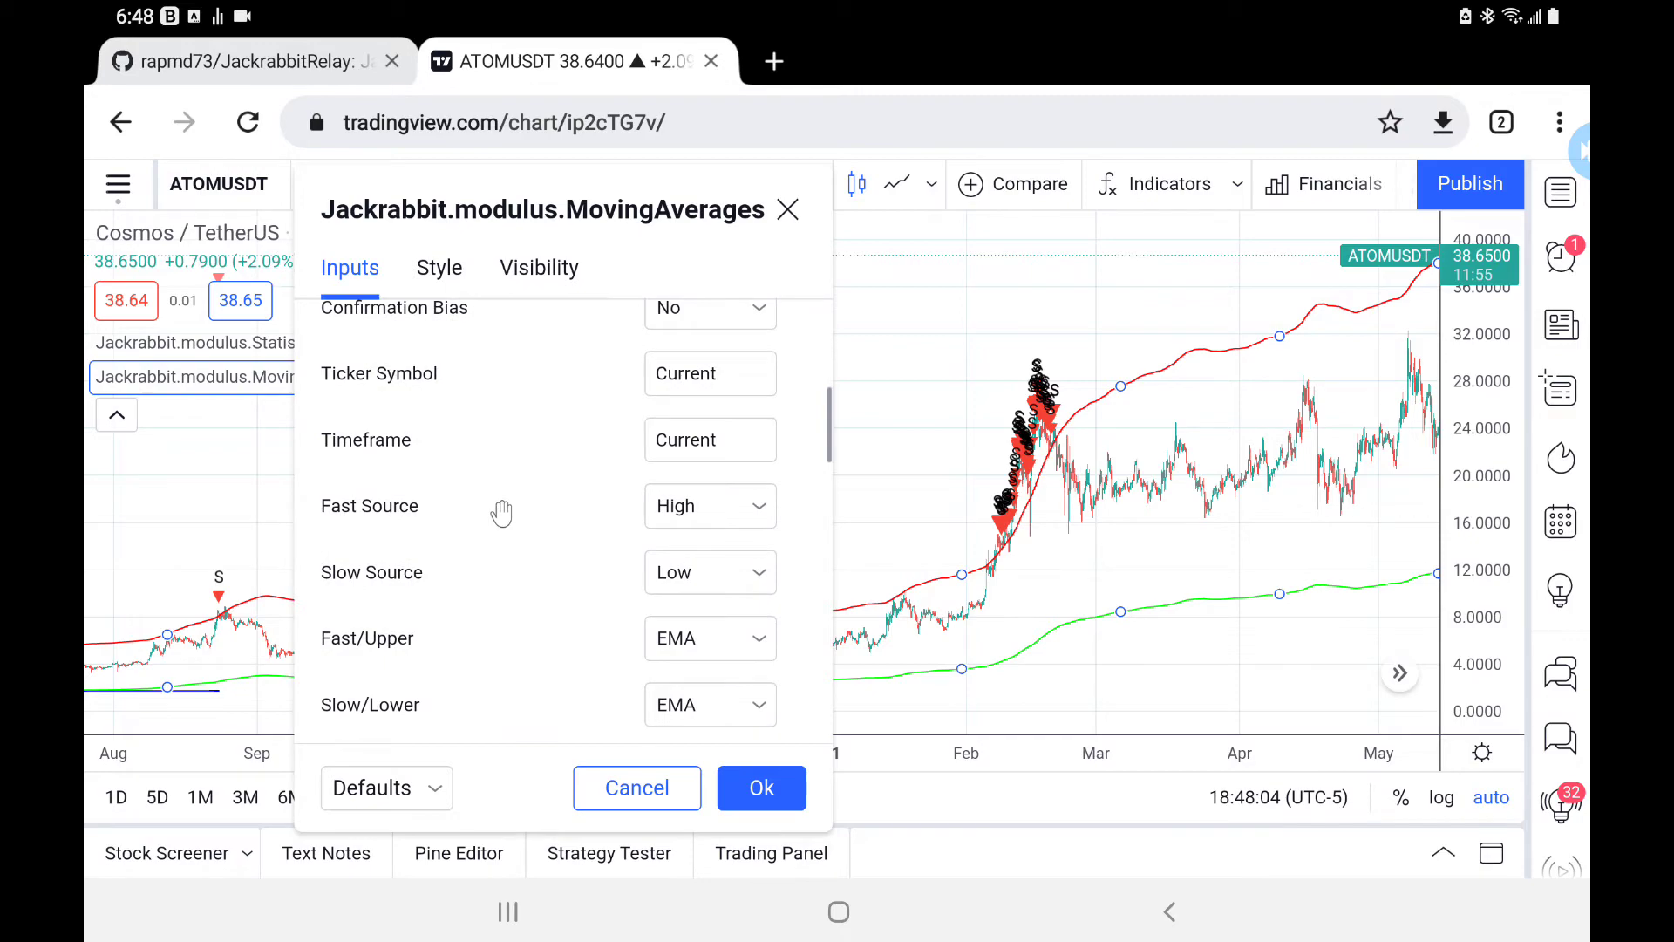
scroll(503, 513, down, 4)
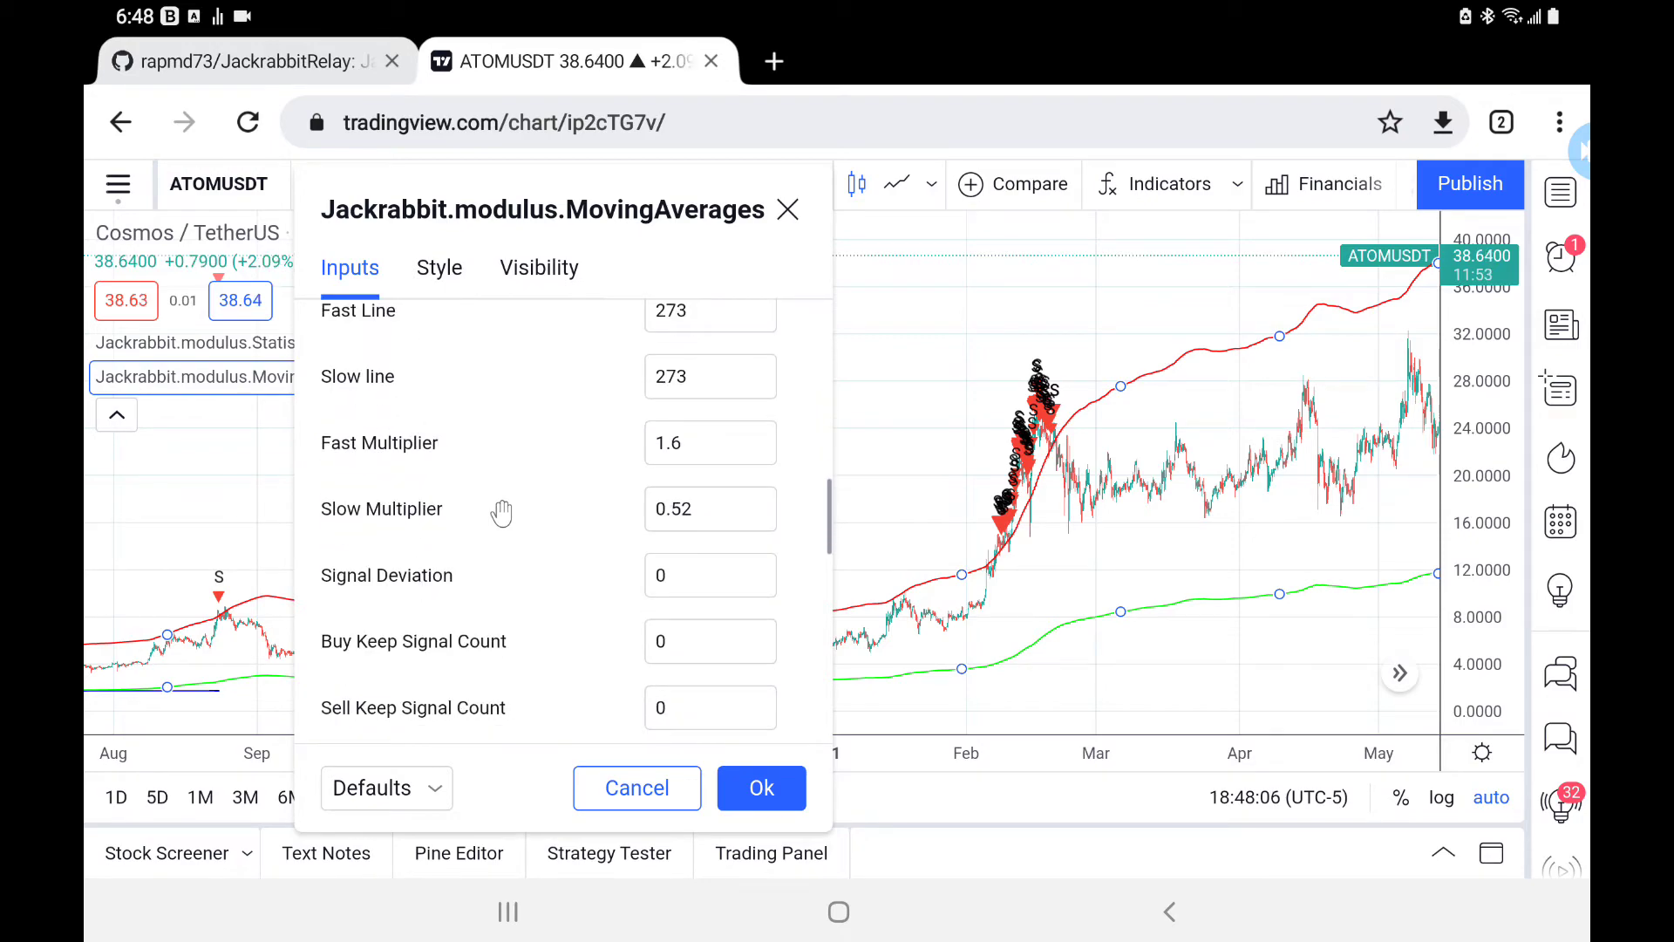
click(705, 441)
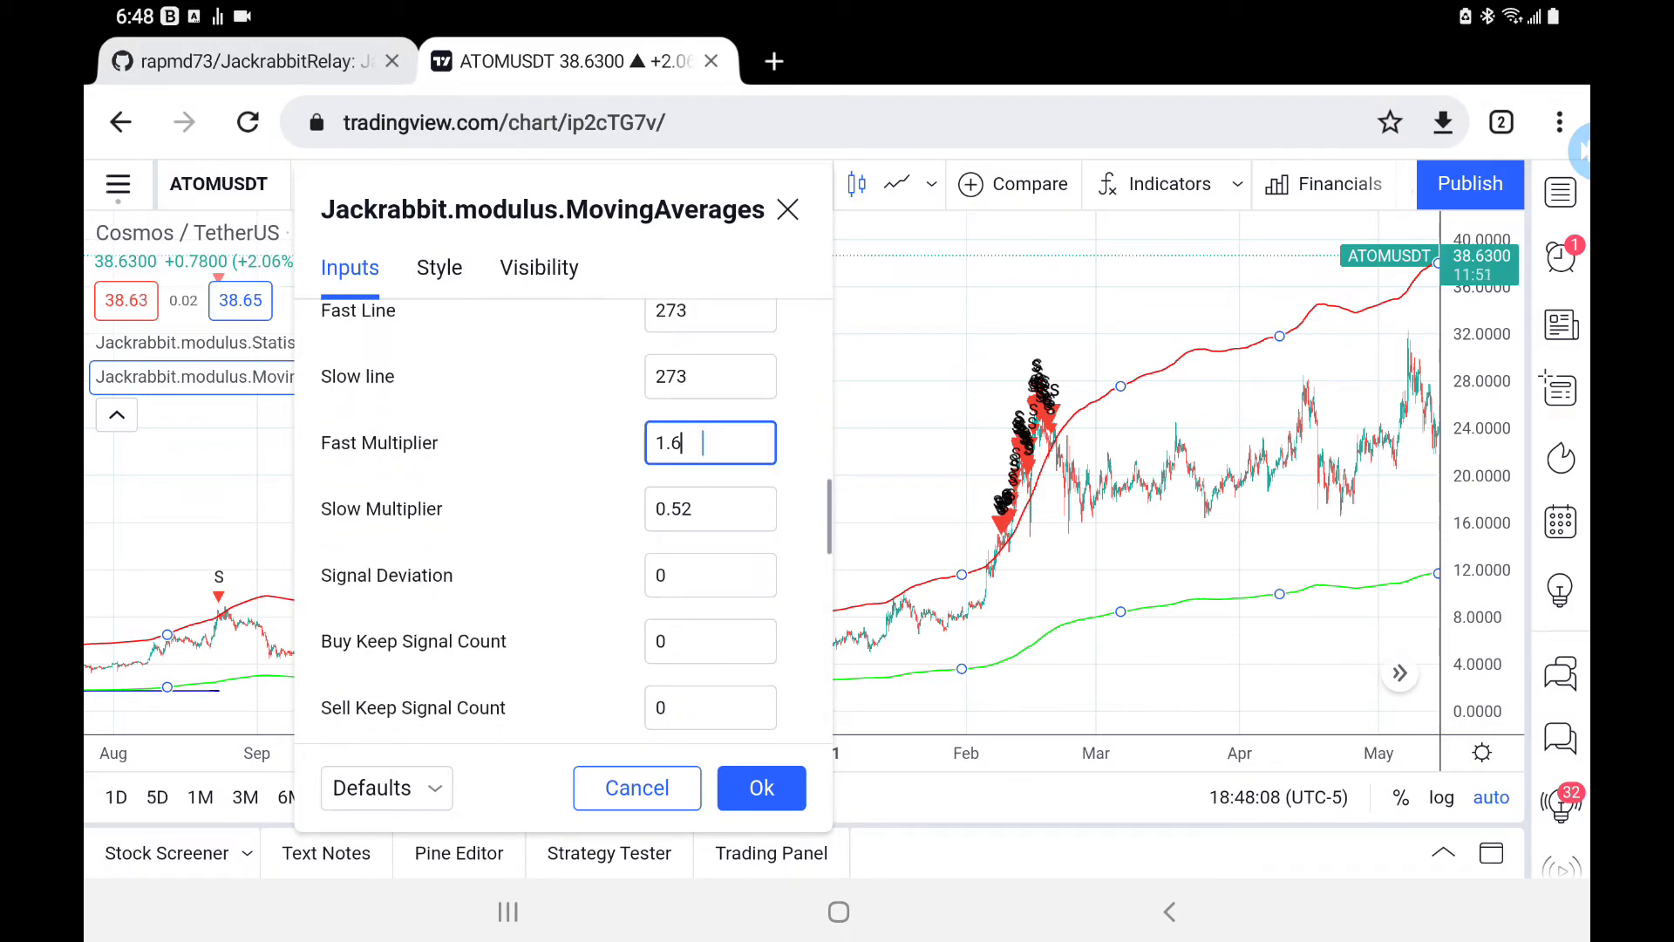
key(BackSpace)
text(2)
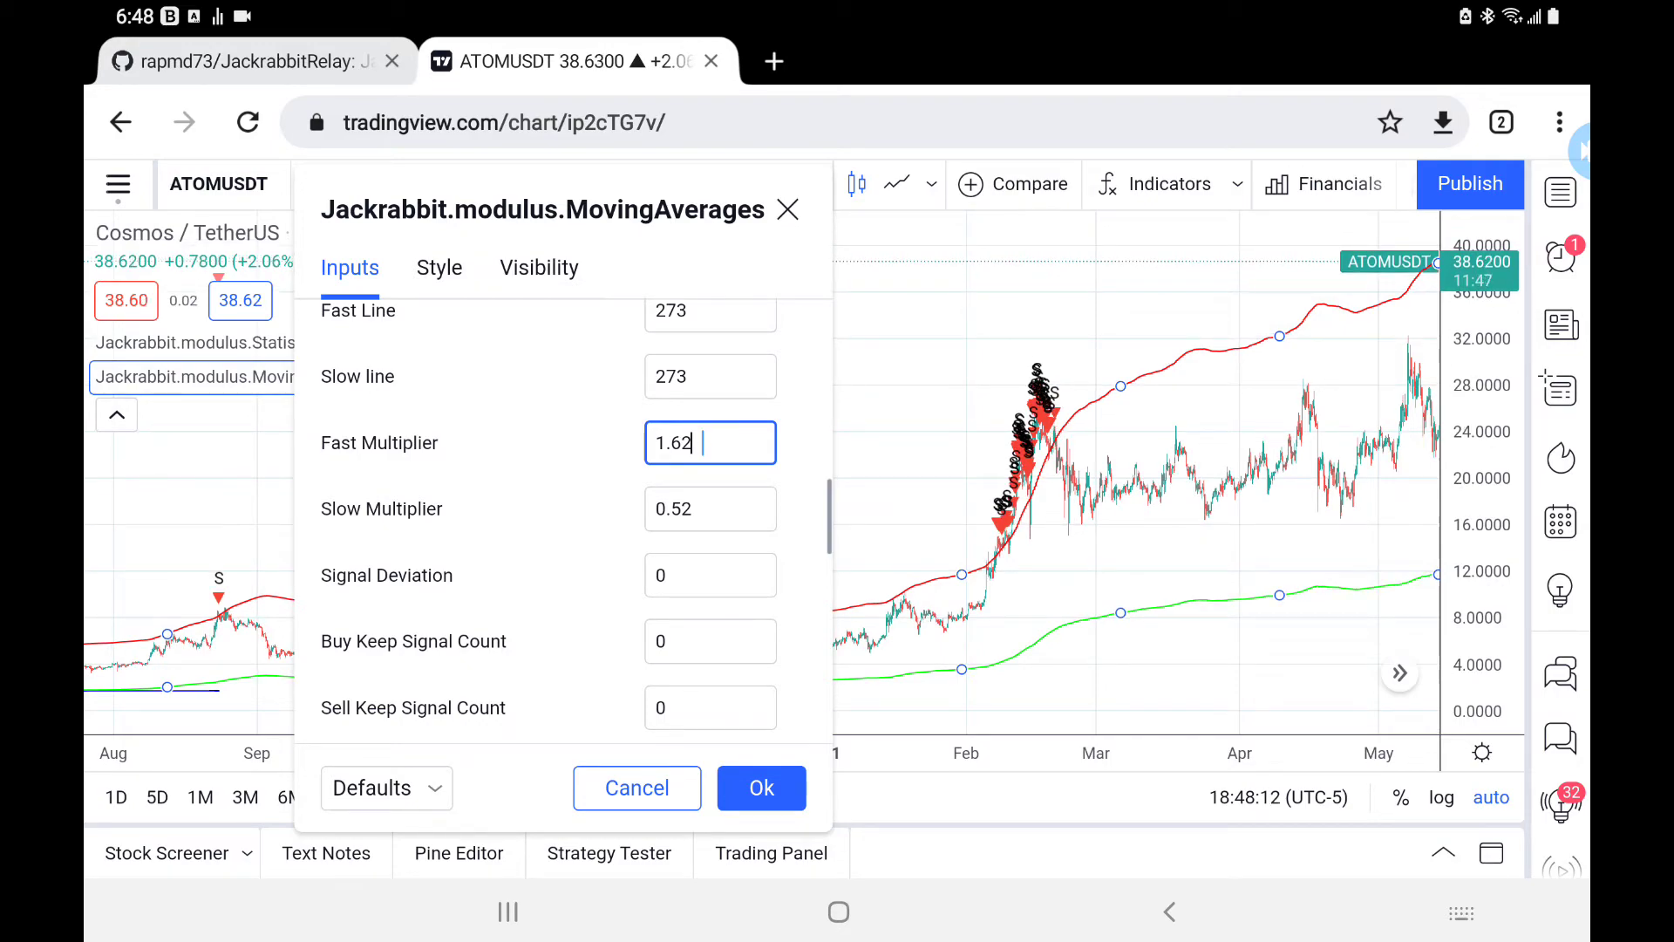
key(BackSpace)
key(BackSpace)
text(7)
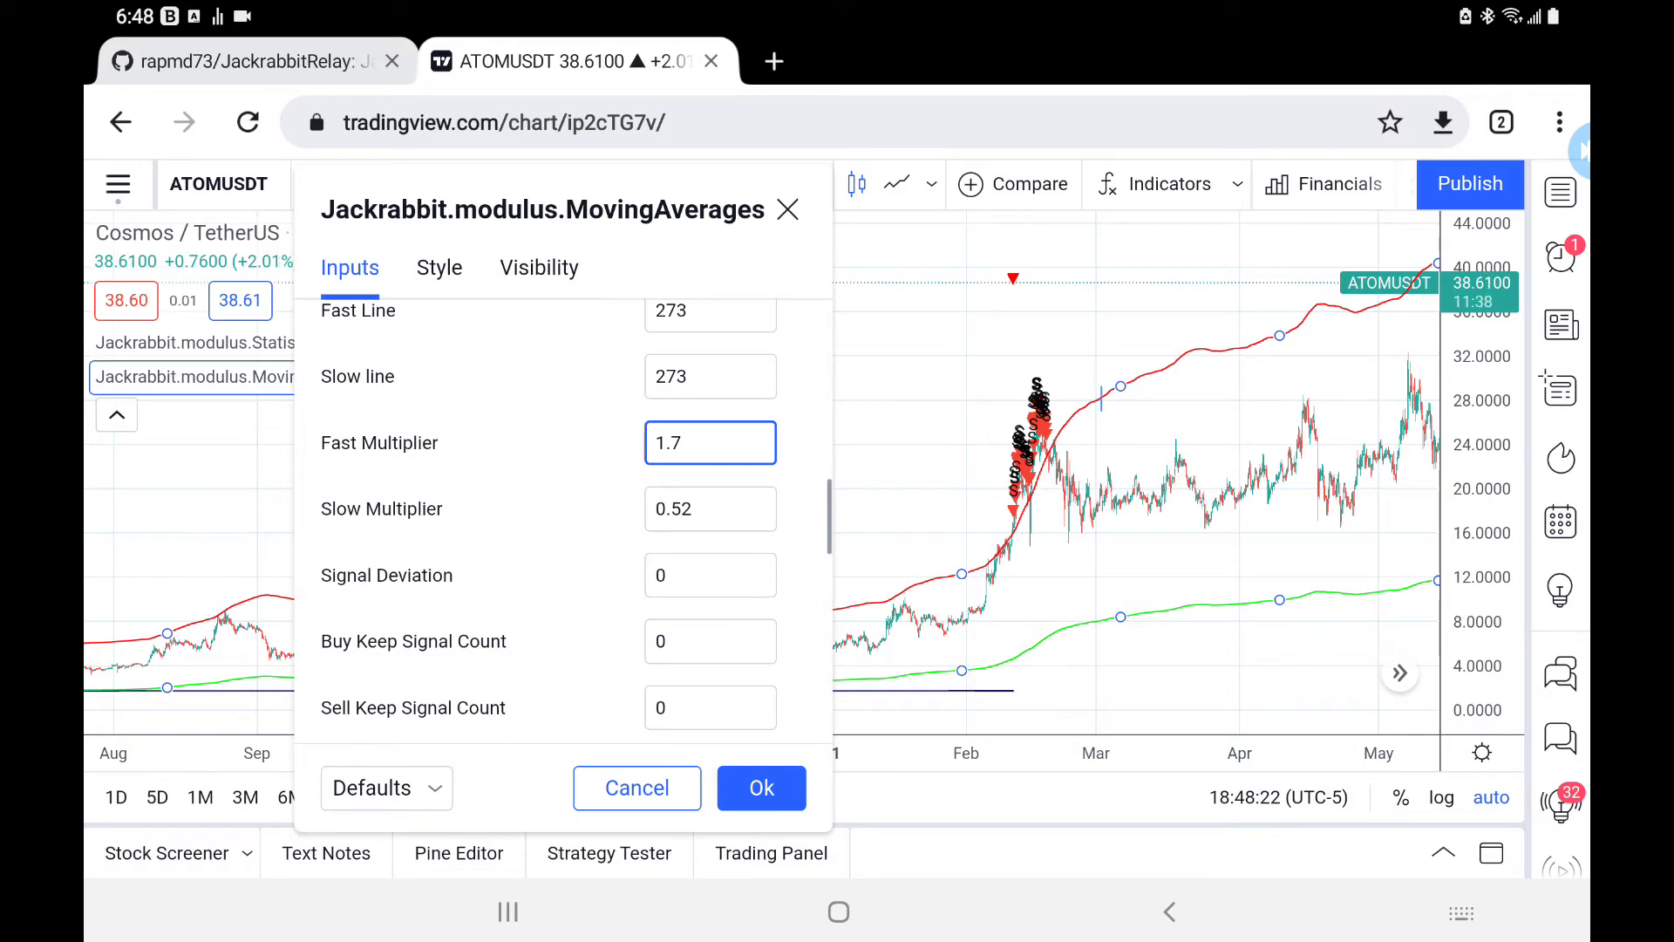
click(759, 785)
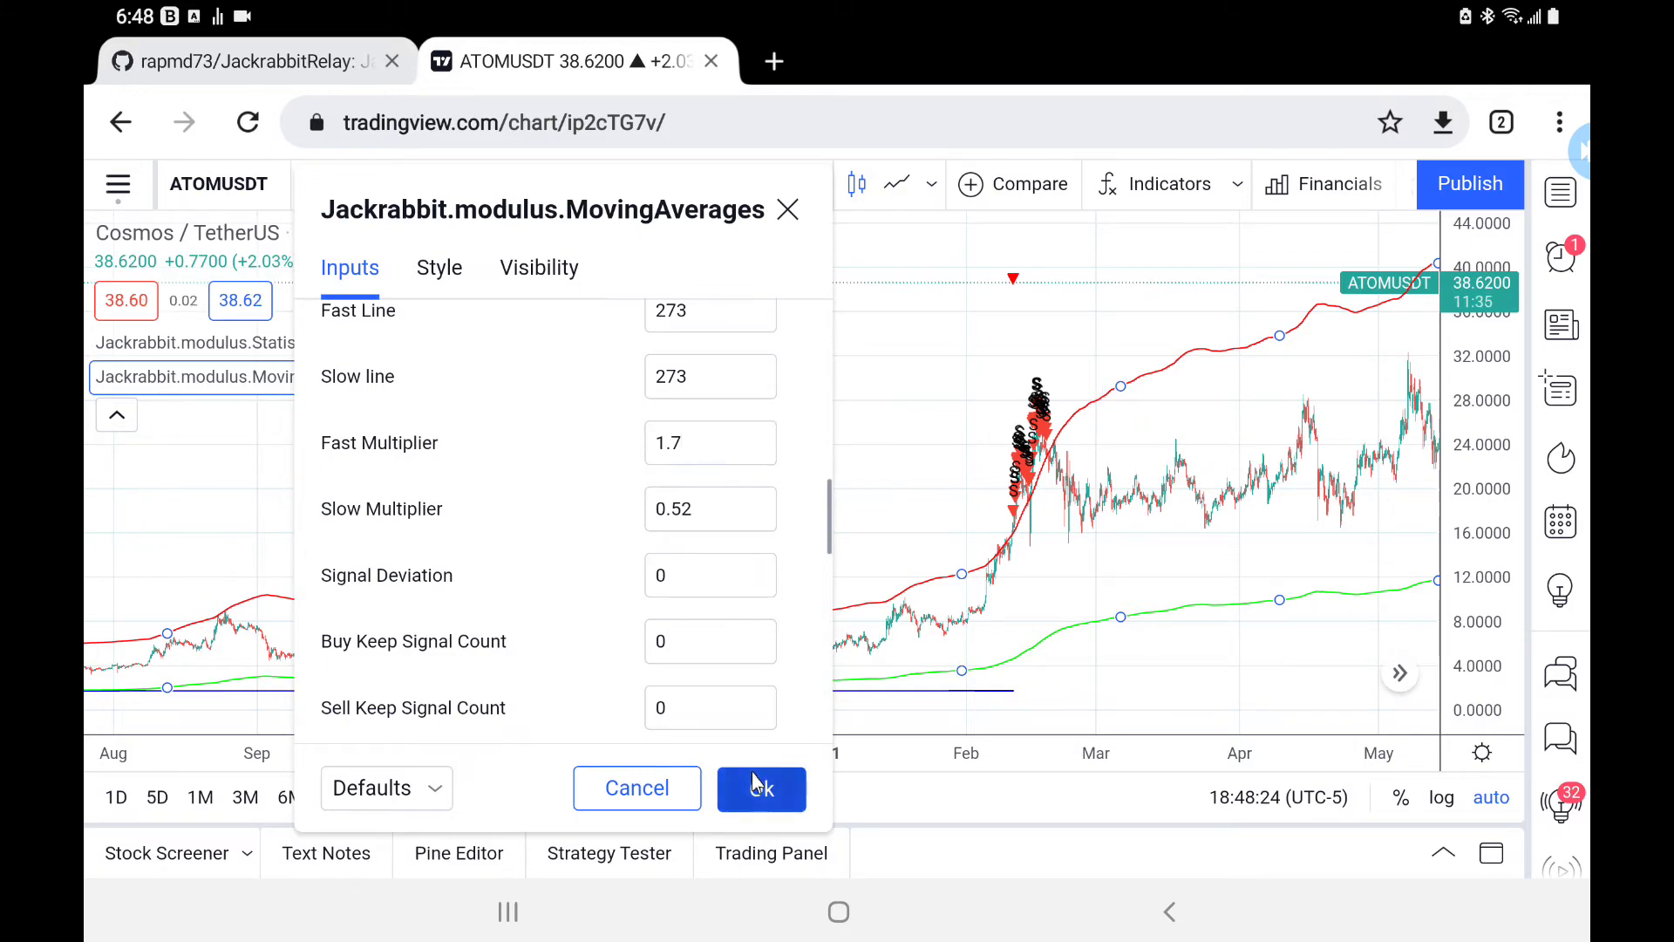
- Examine the trade statistics at the latest bars and trace the signals back to the March 2020 buys
click(1397, 674)
drag(1174, 676, 975, 676)
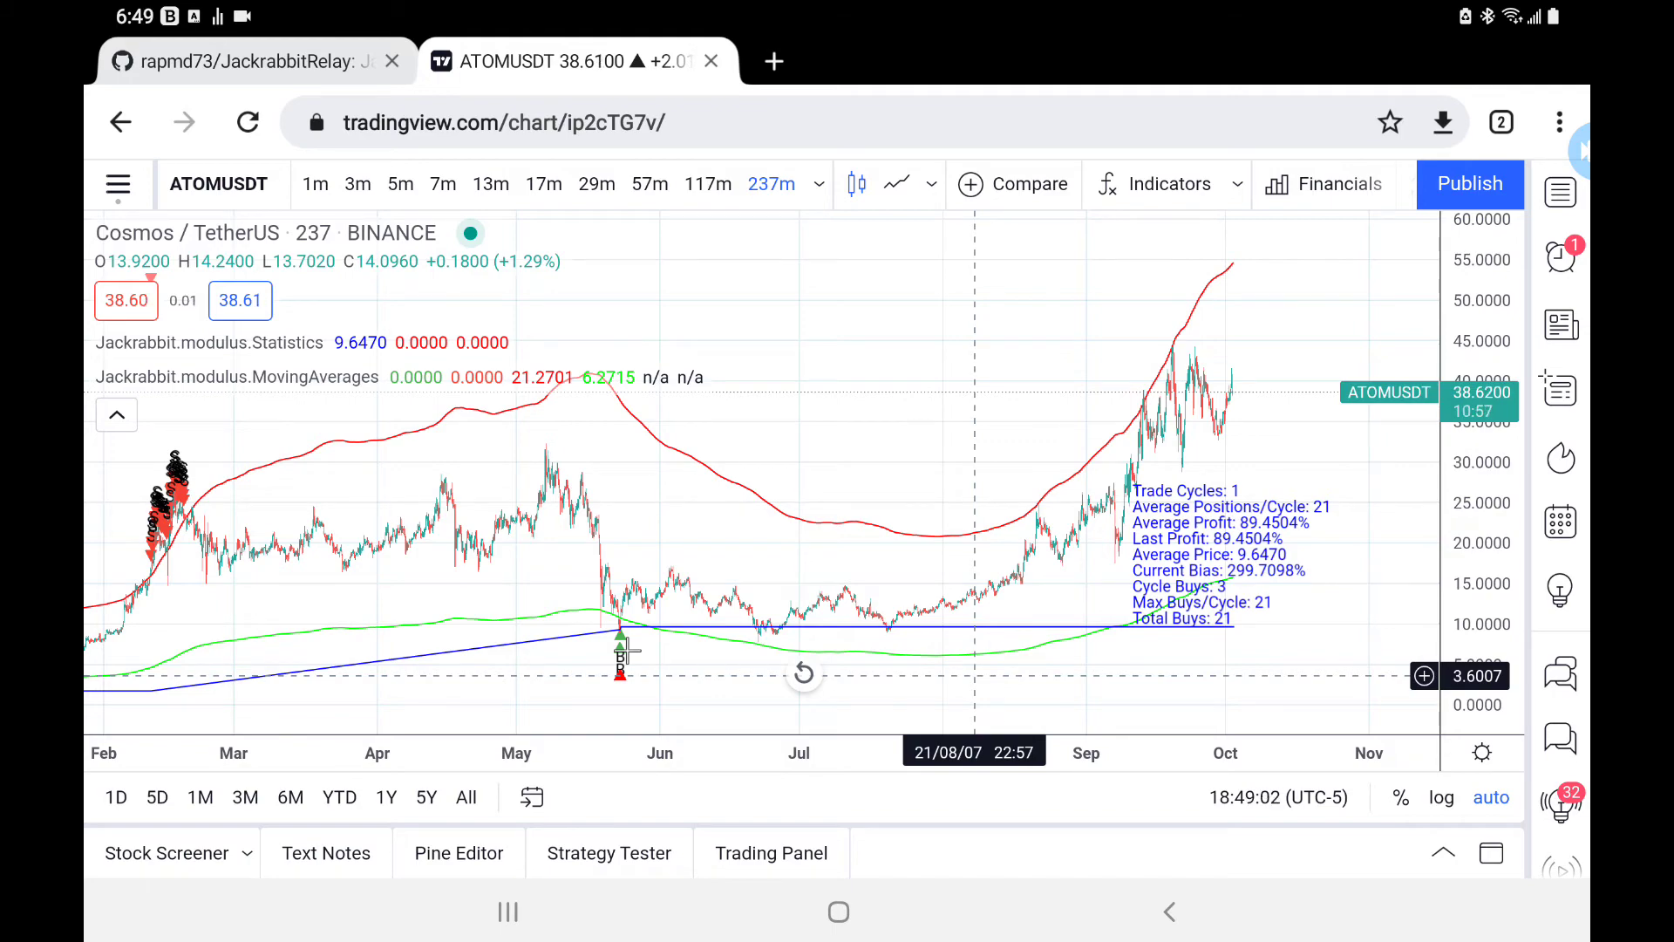
scroll(626, 650, left, 5)
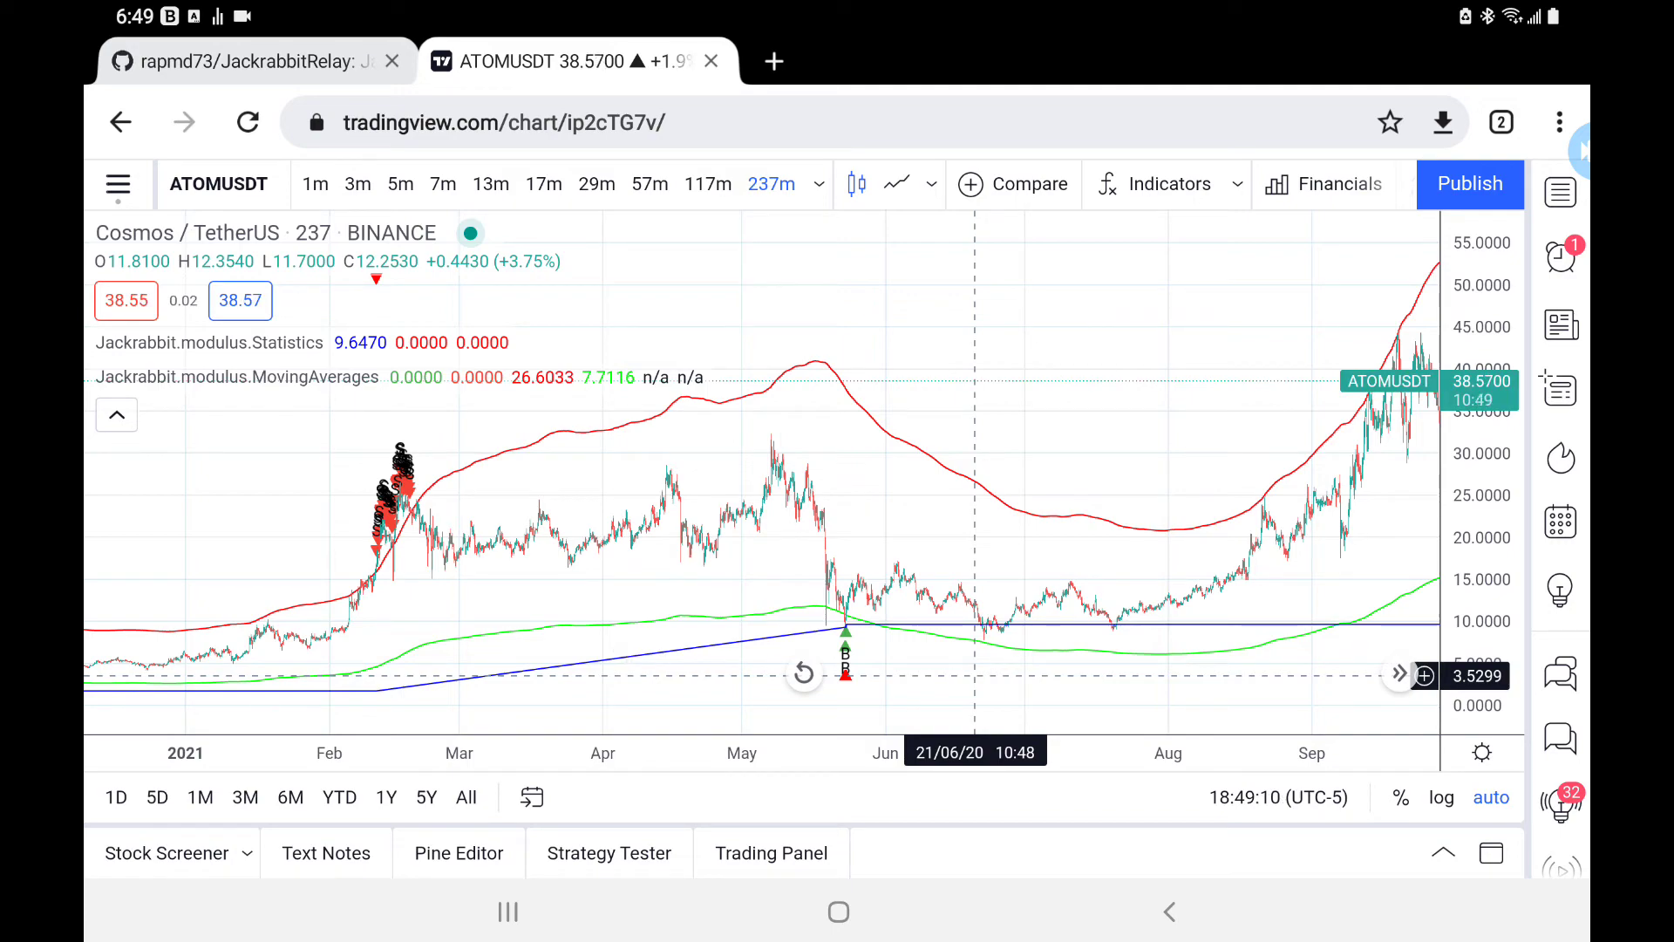
drag(785, 523, 1038, 523)
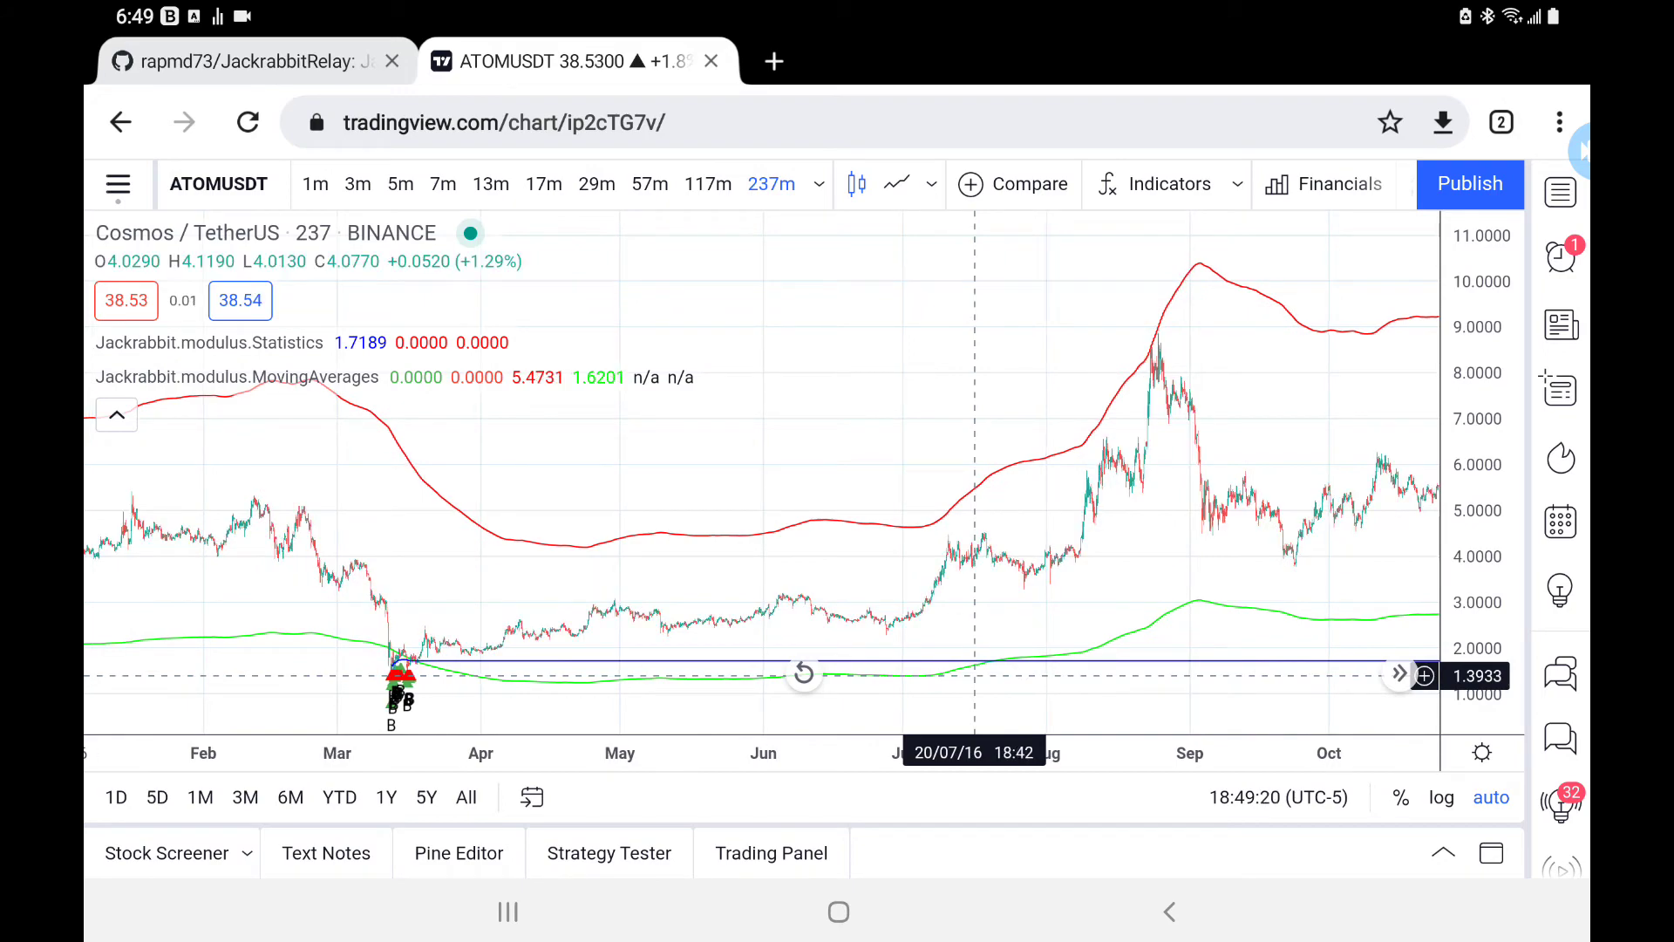
drag(872, 524, 824, 523)
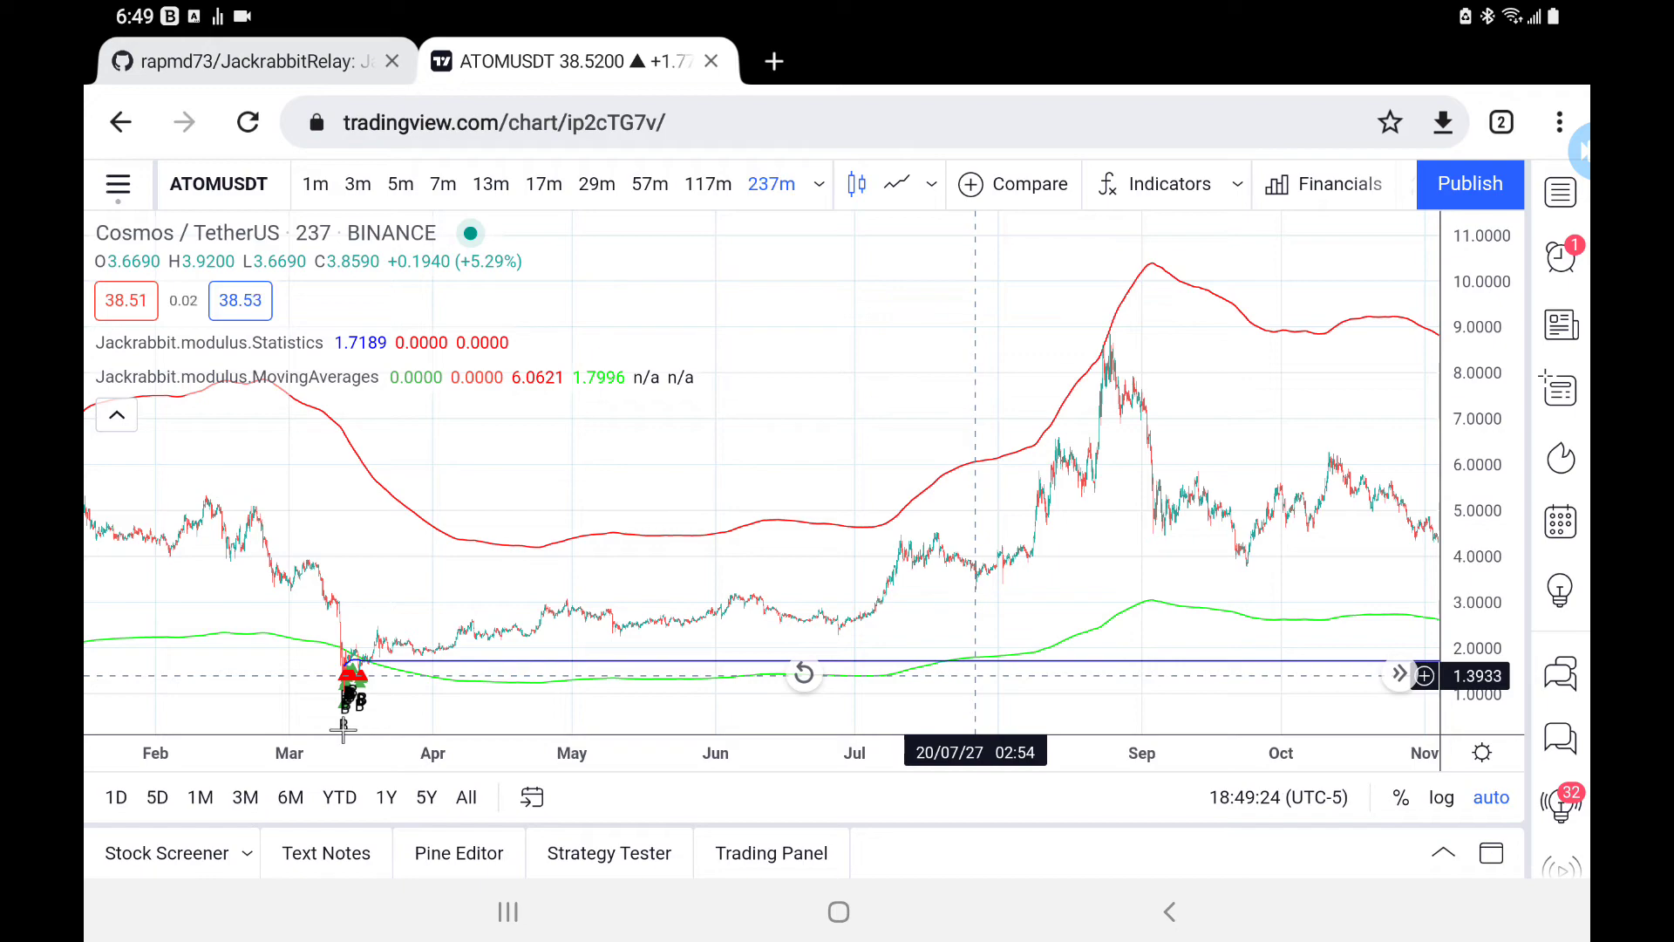
- Follow the trade cycle forward from the March 2020 buys through the February 2021 sells and May 2021 buys to the latest bars
scroll(343, 730, right, 5)
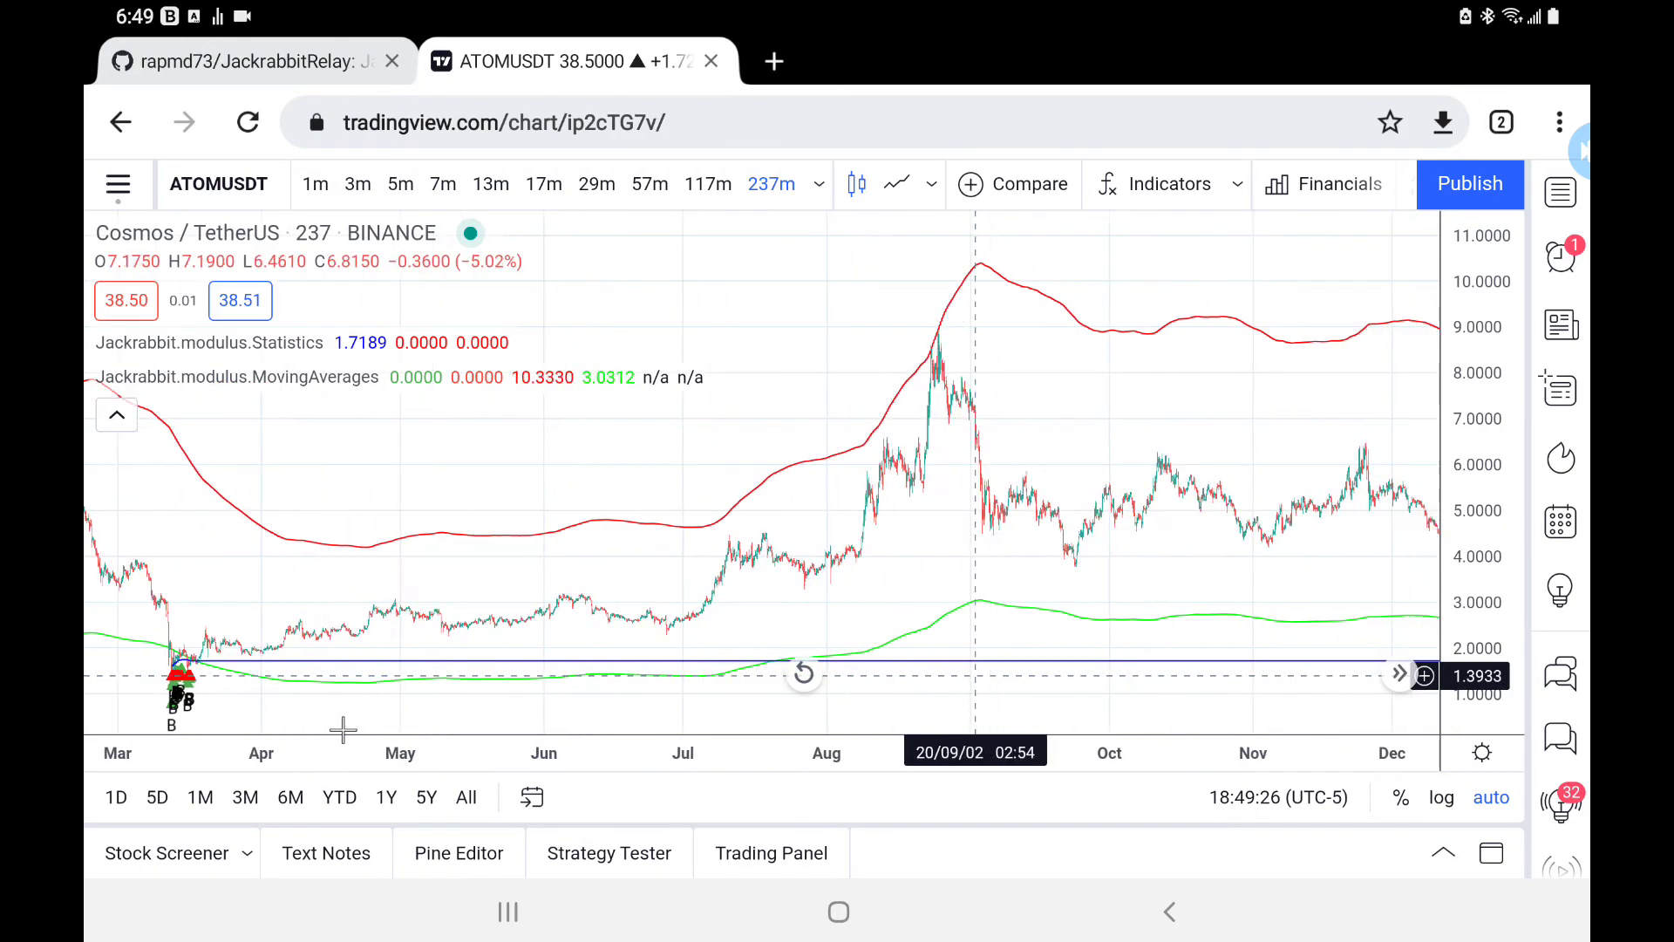
scroll(342, 731, right, 1)
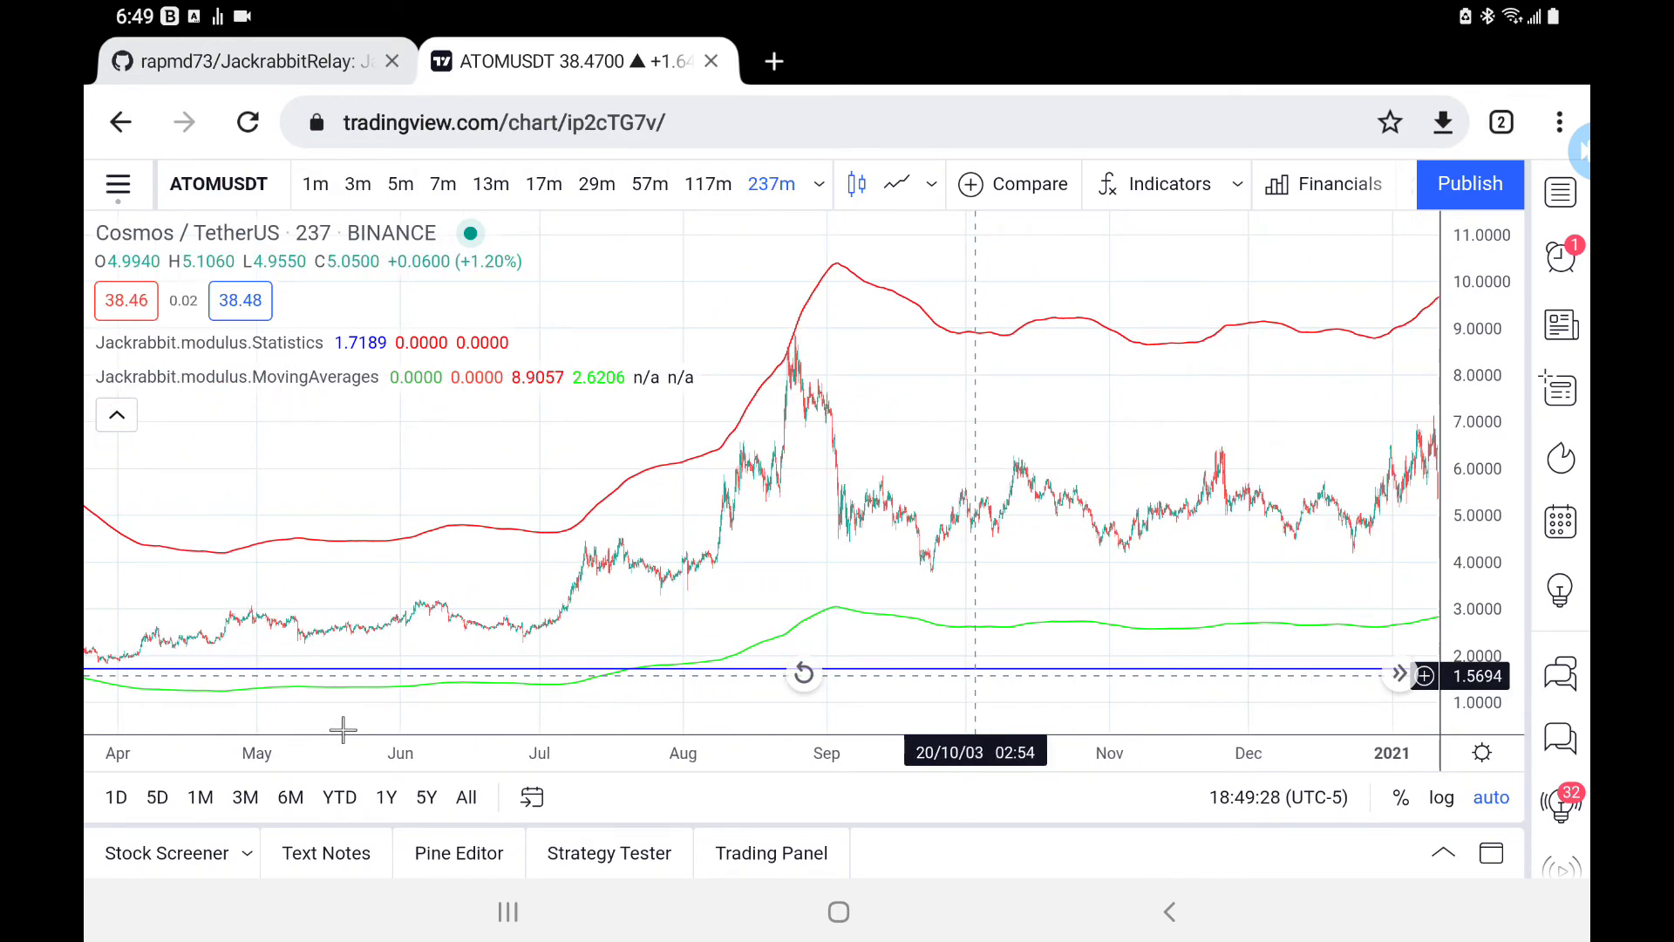
scroll(343, 730, left, 2)
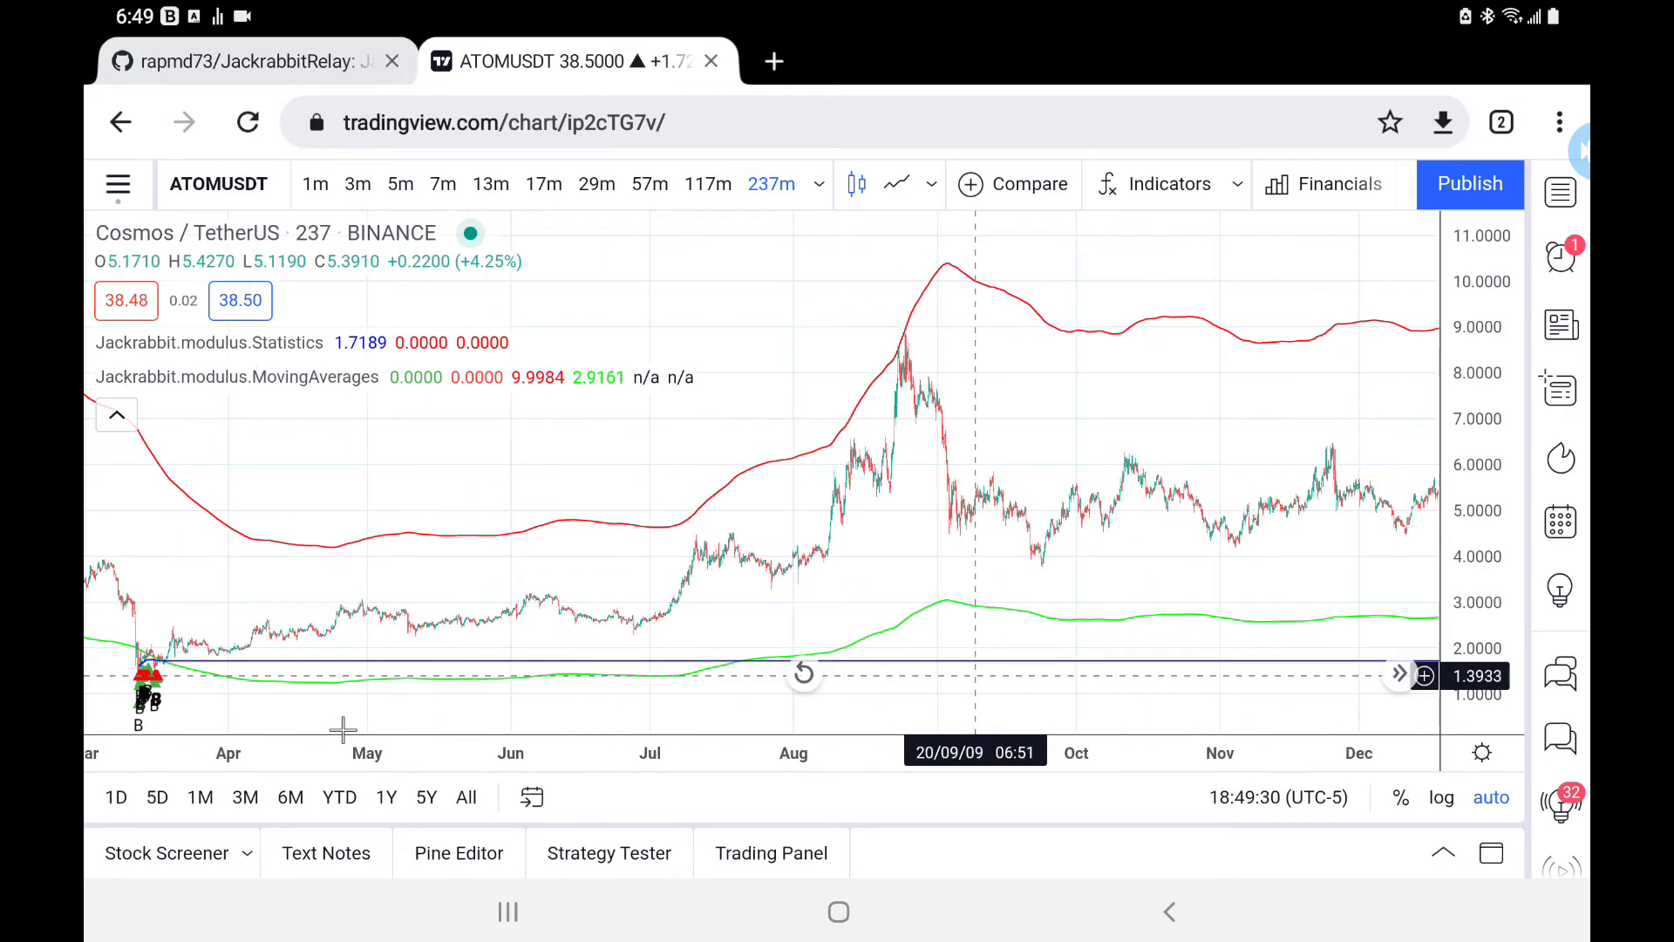
scroll(342, 730, left, 2)
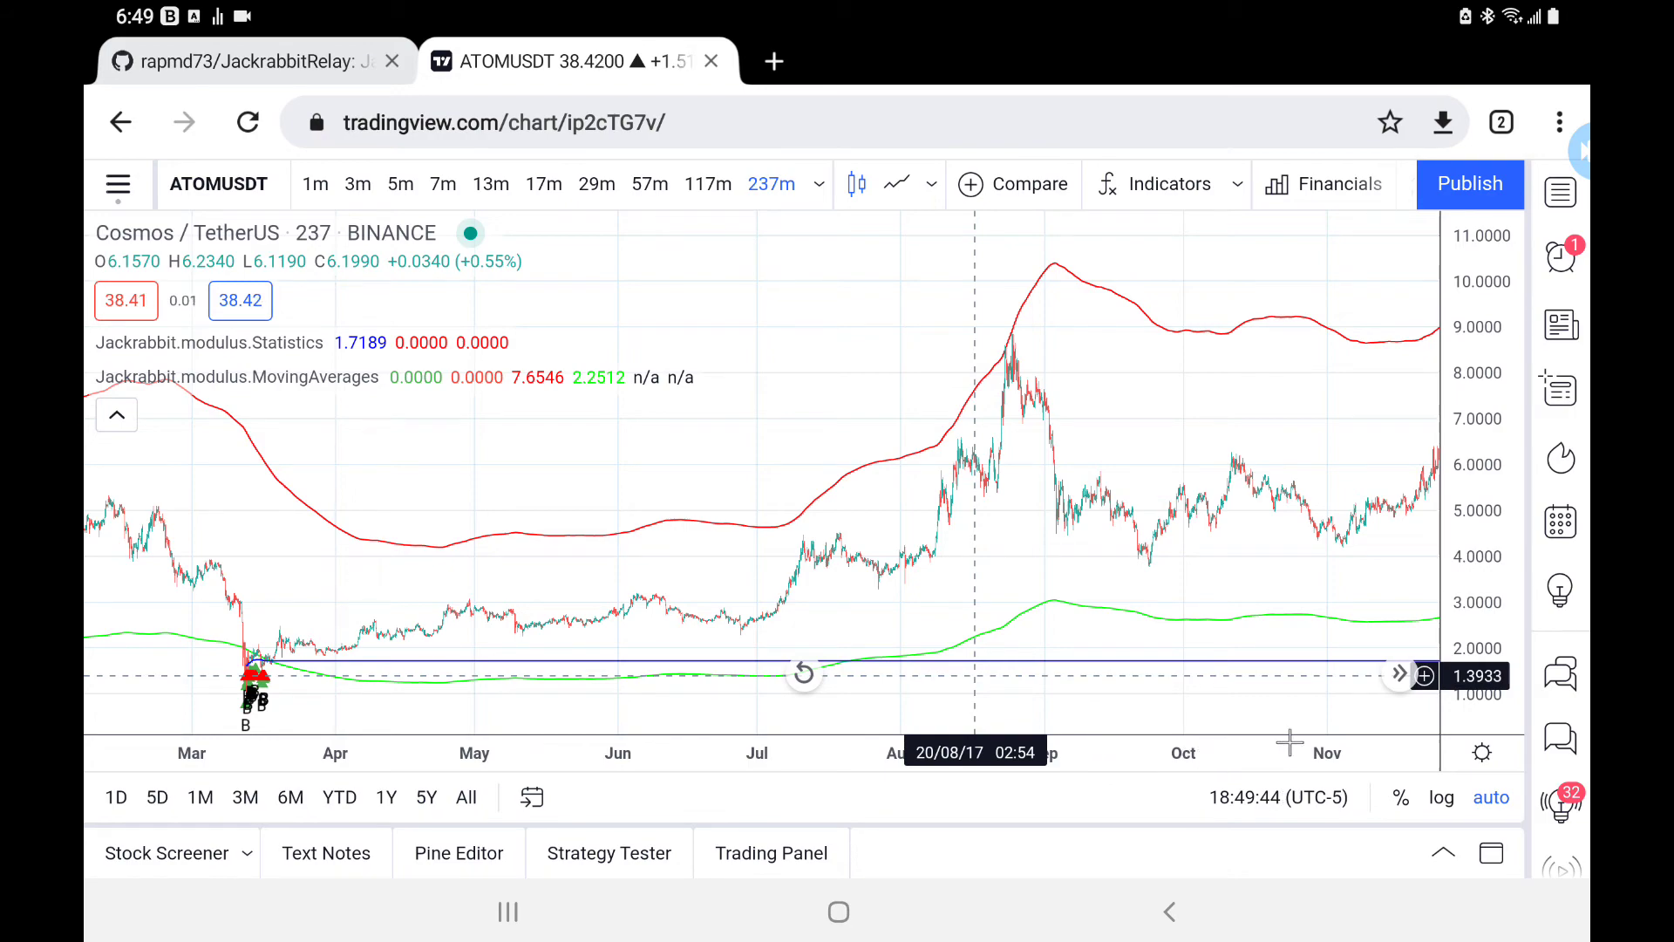
scroll(1290, 742, right, 5)
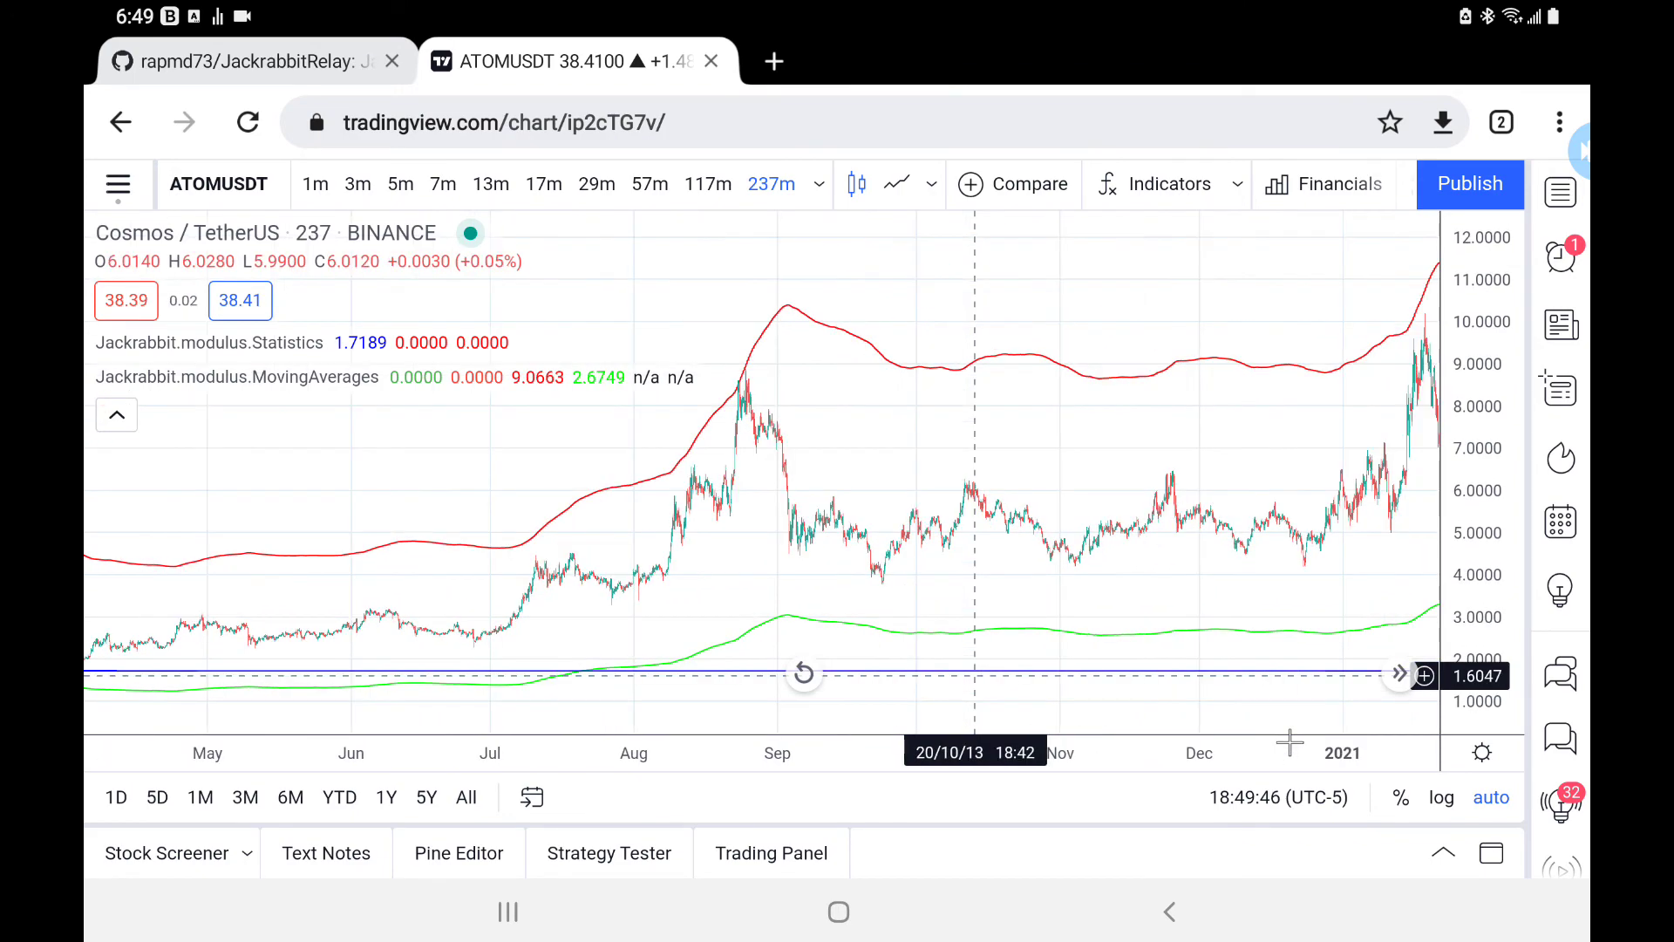
scroll(1290, 742, right, 5)
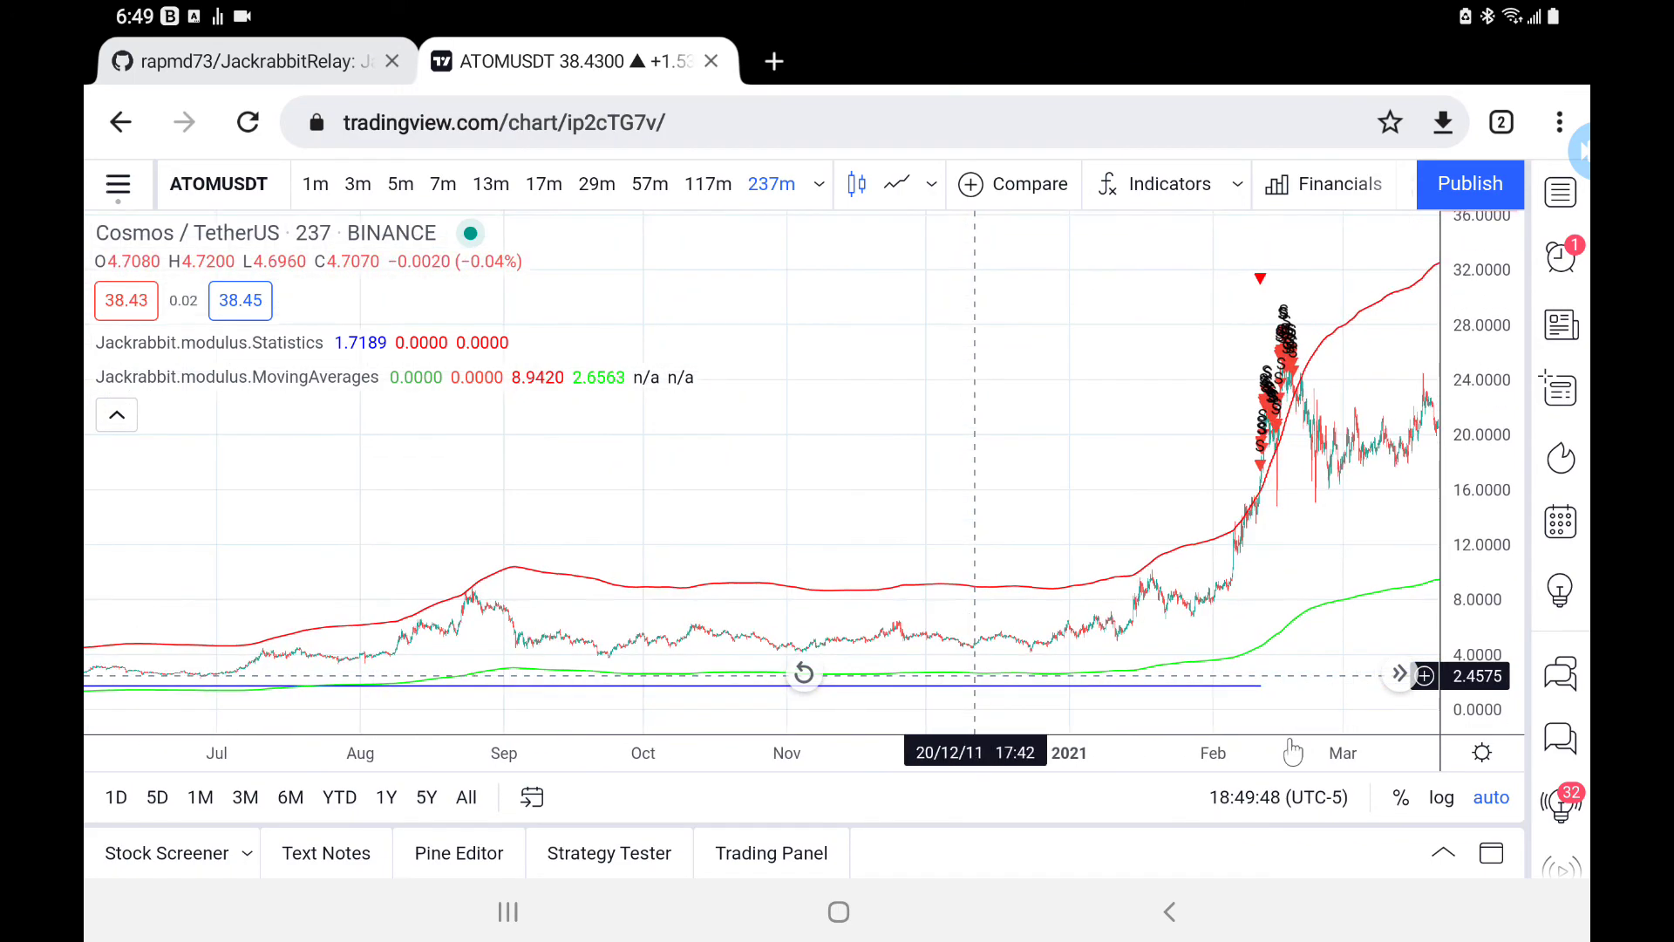
scroll(1291, 749, right, 3)
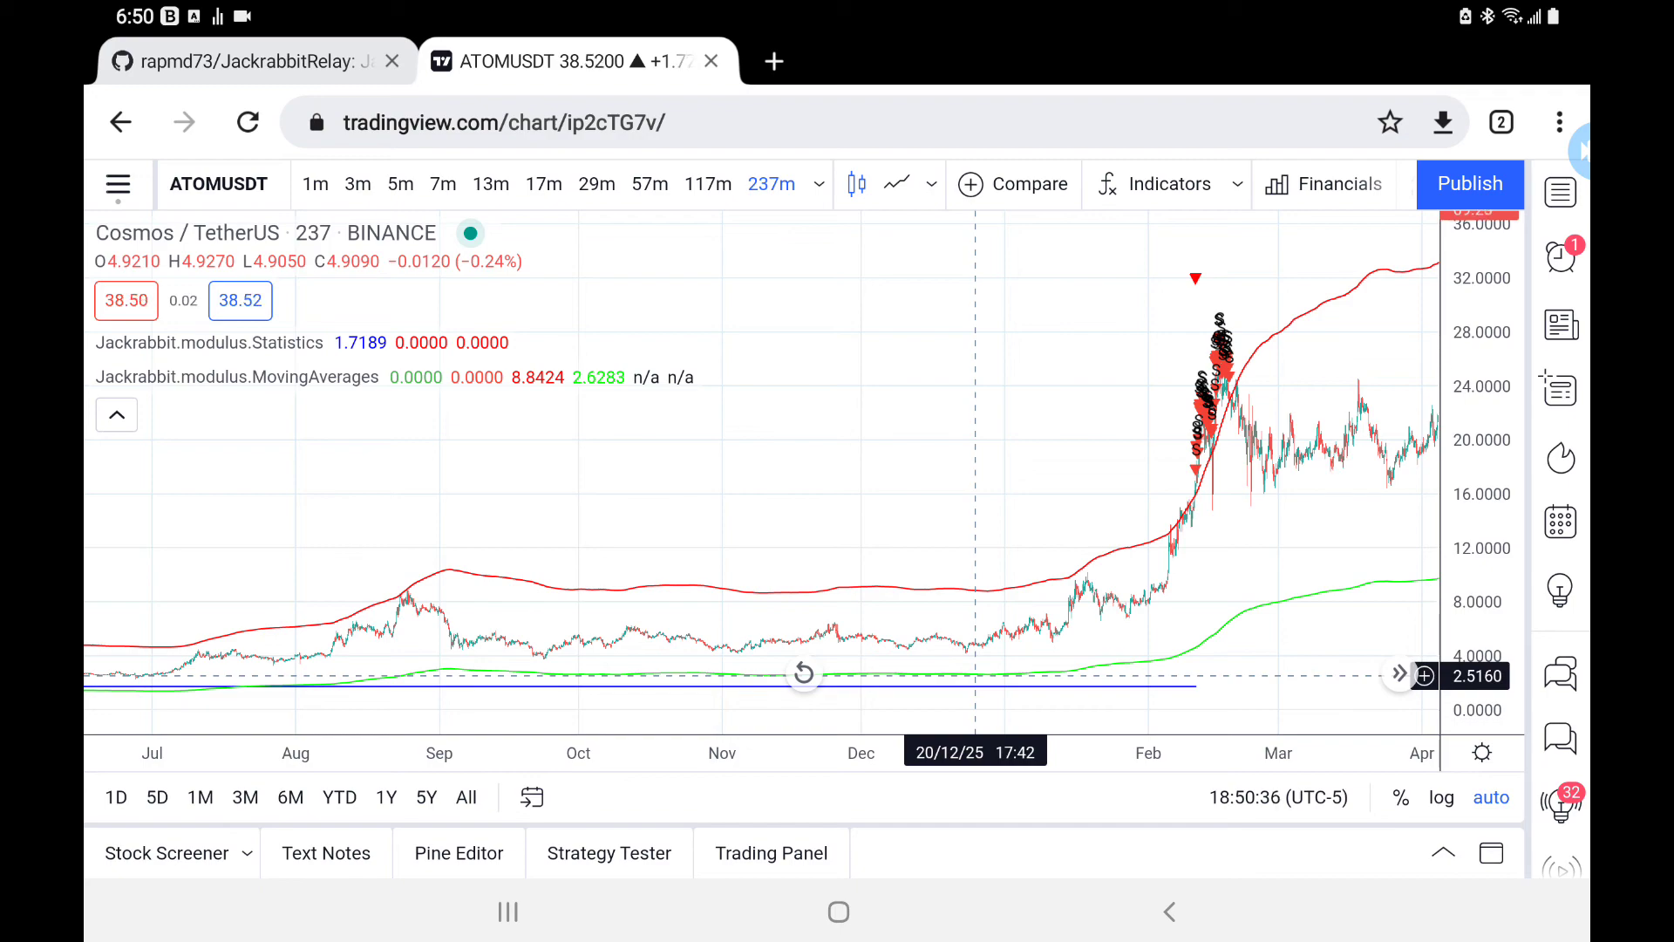
scroll(763, 497, right, 10)
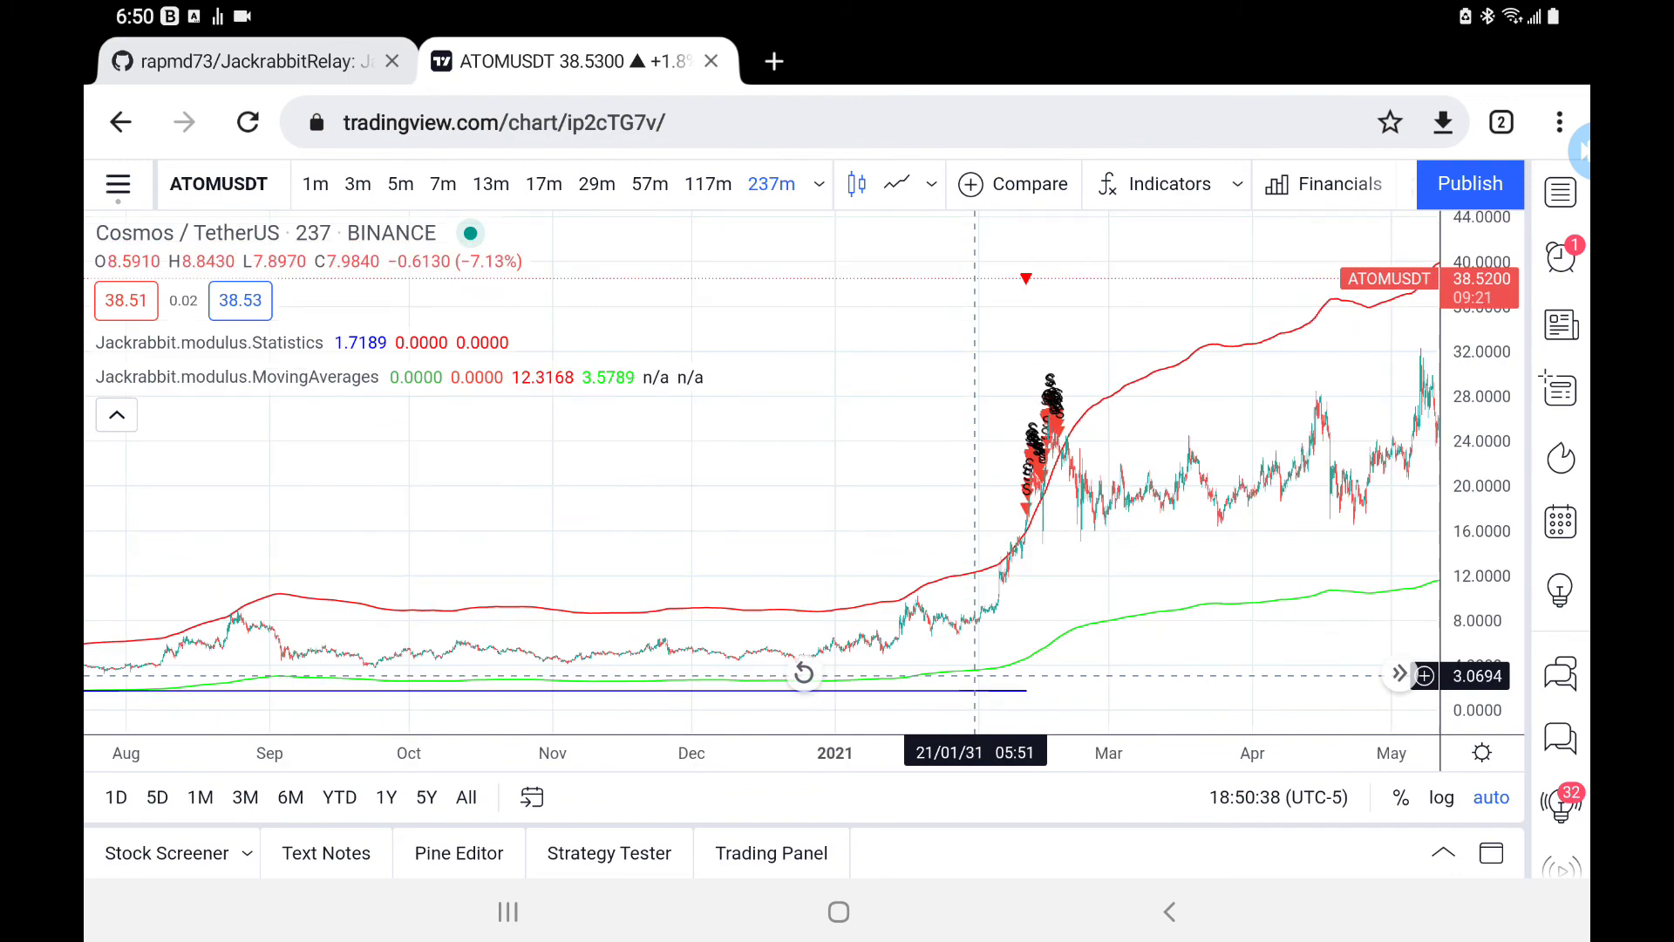
scroll(763, 497, right, 3)
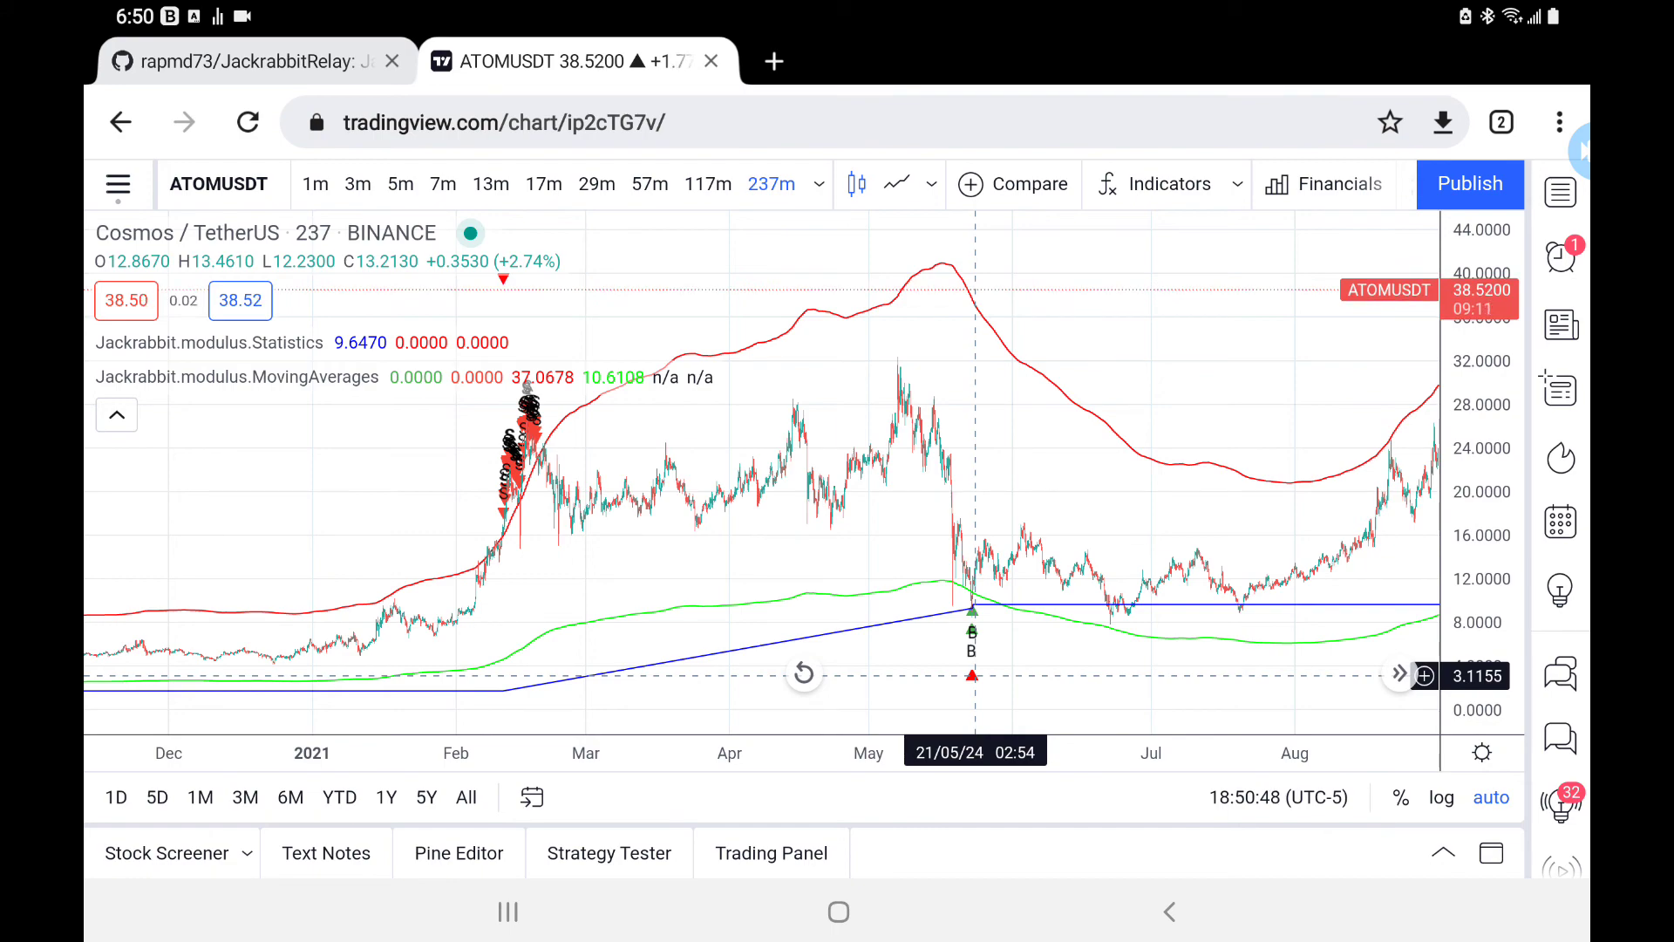
drag(968, 479, 590, 480)
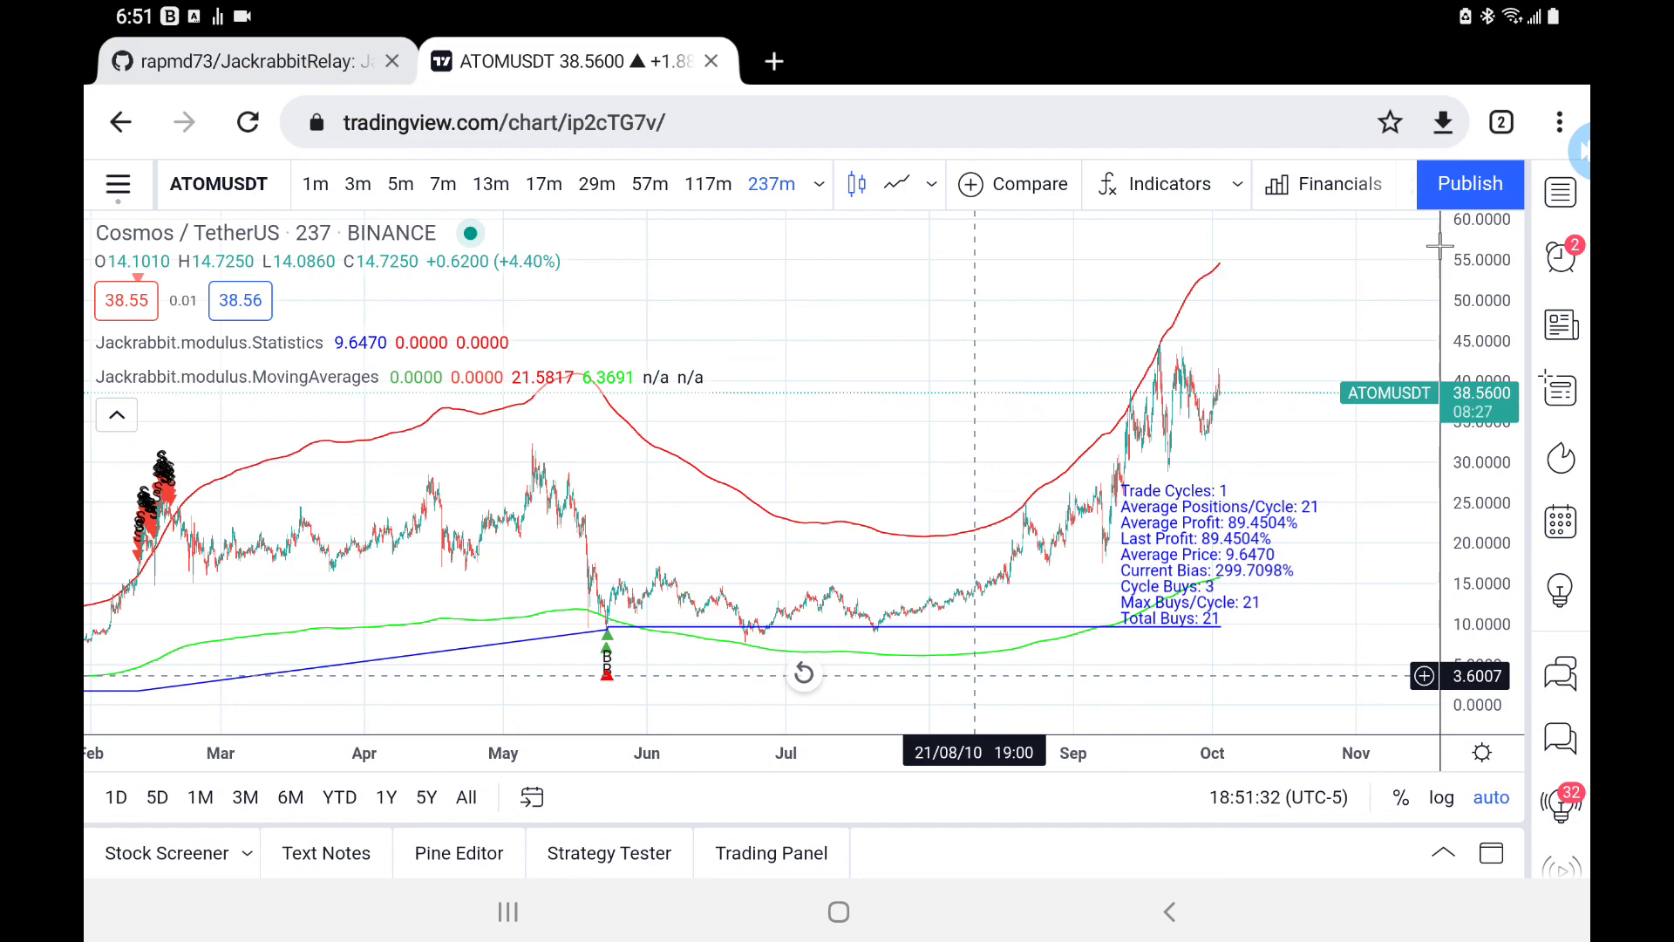
click(1580, 153)
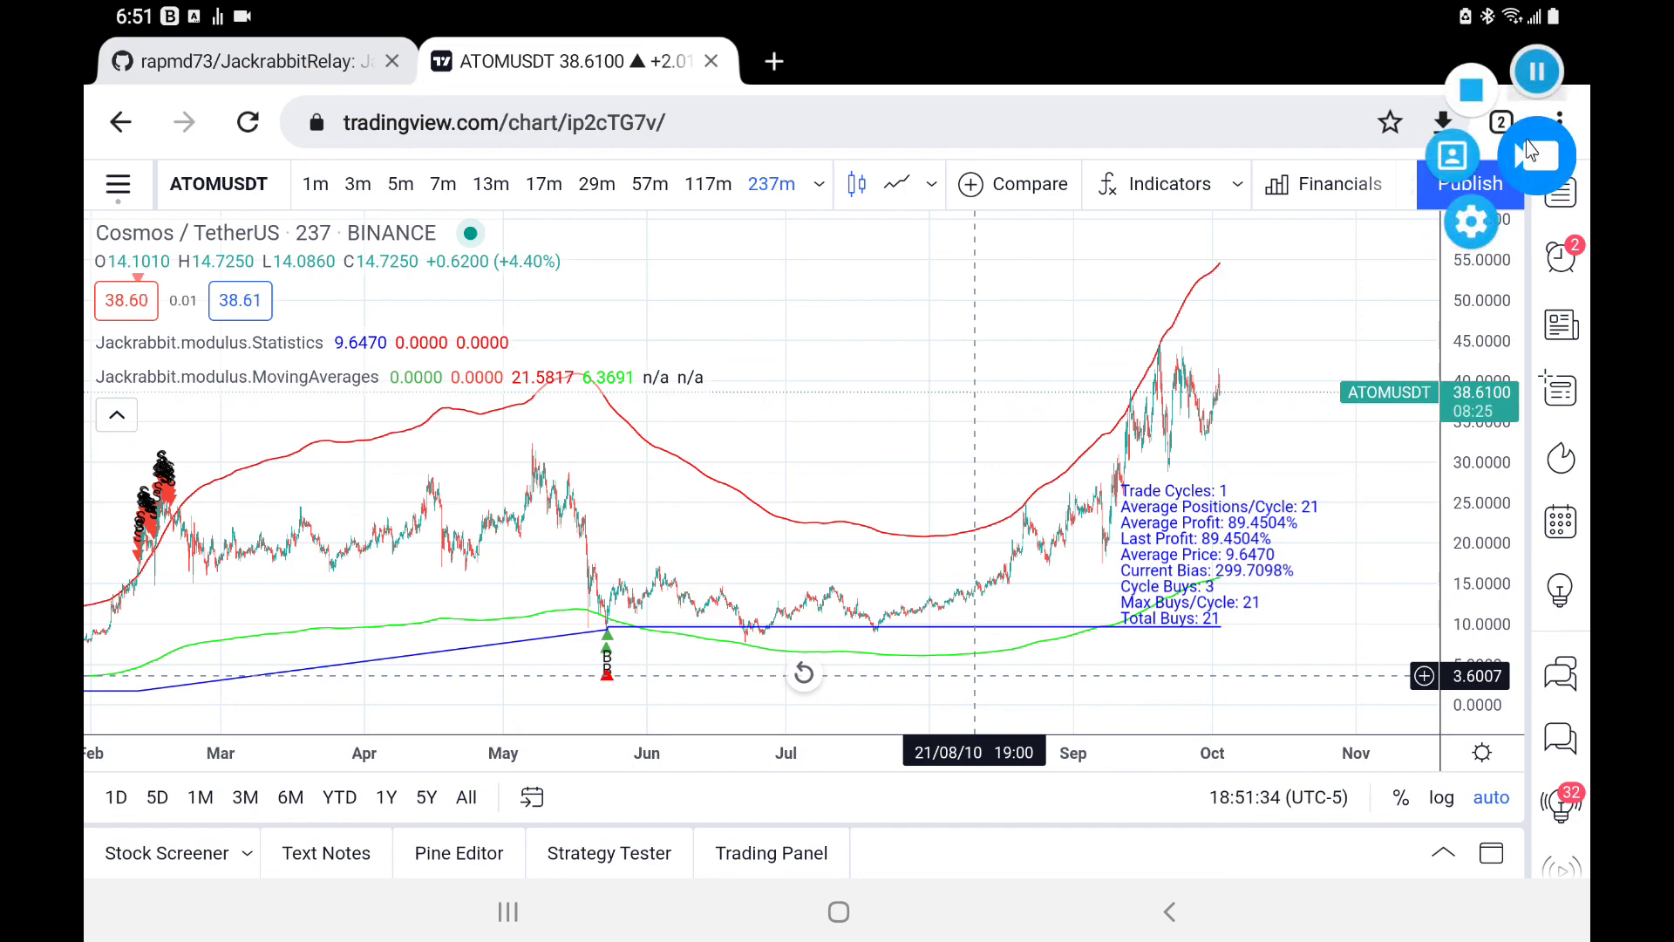